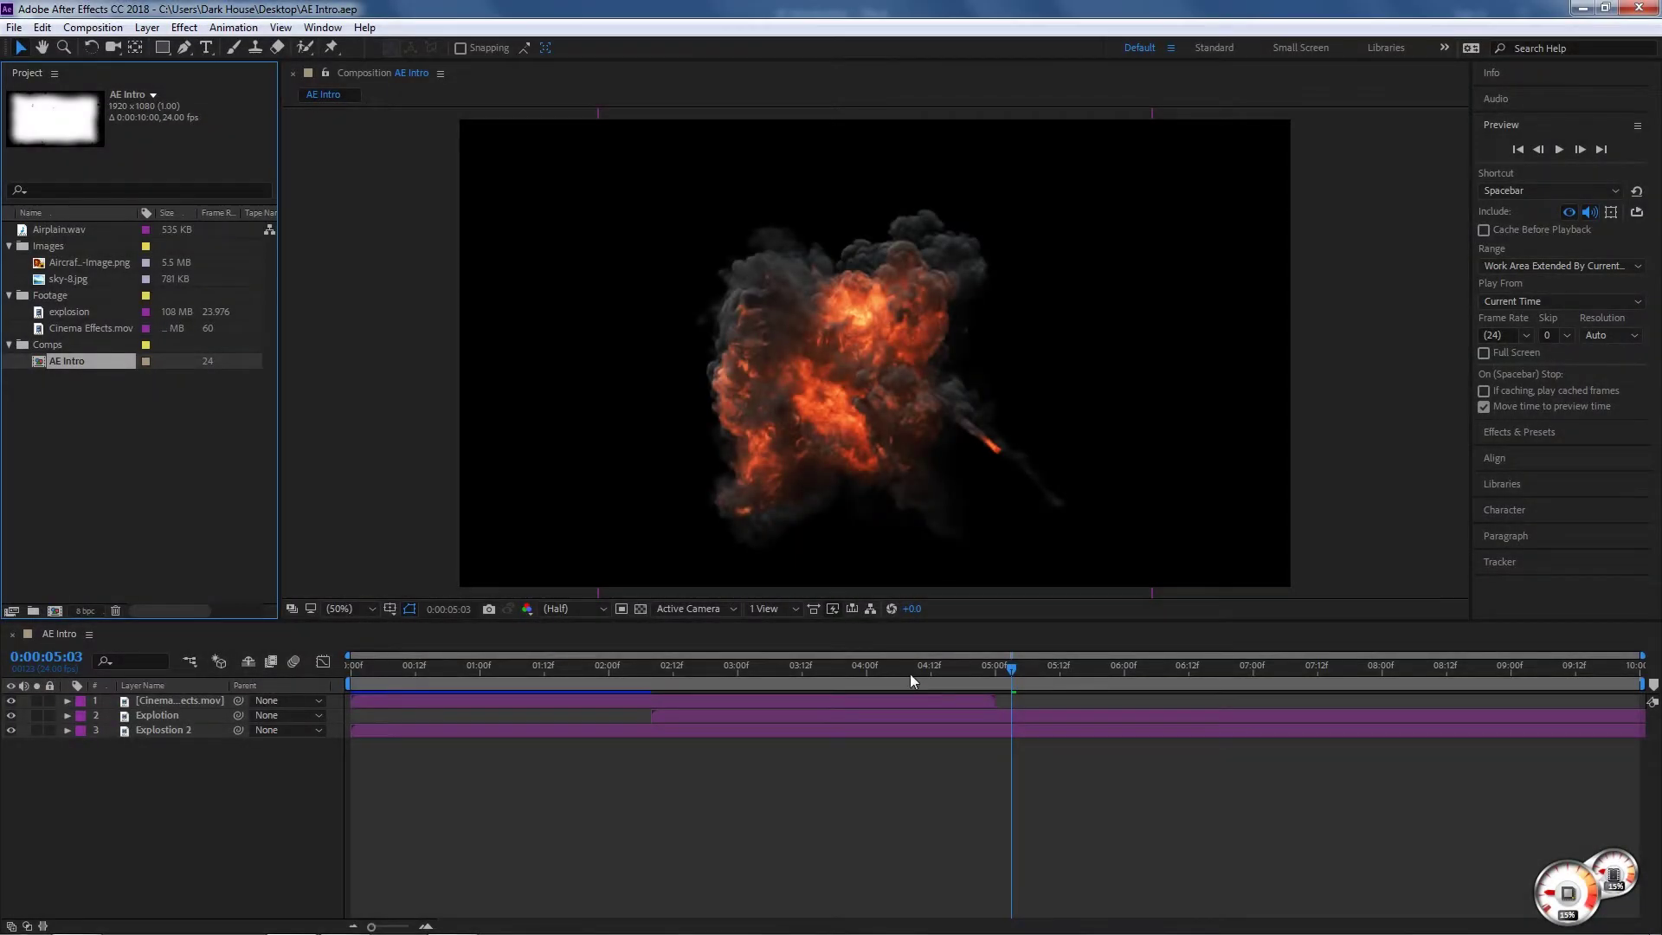
- Activate the AE Intro viewer and open its 50% magnification list
left_click(445, 298)
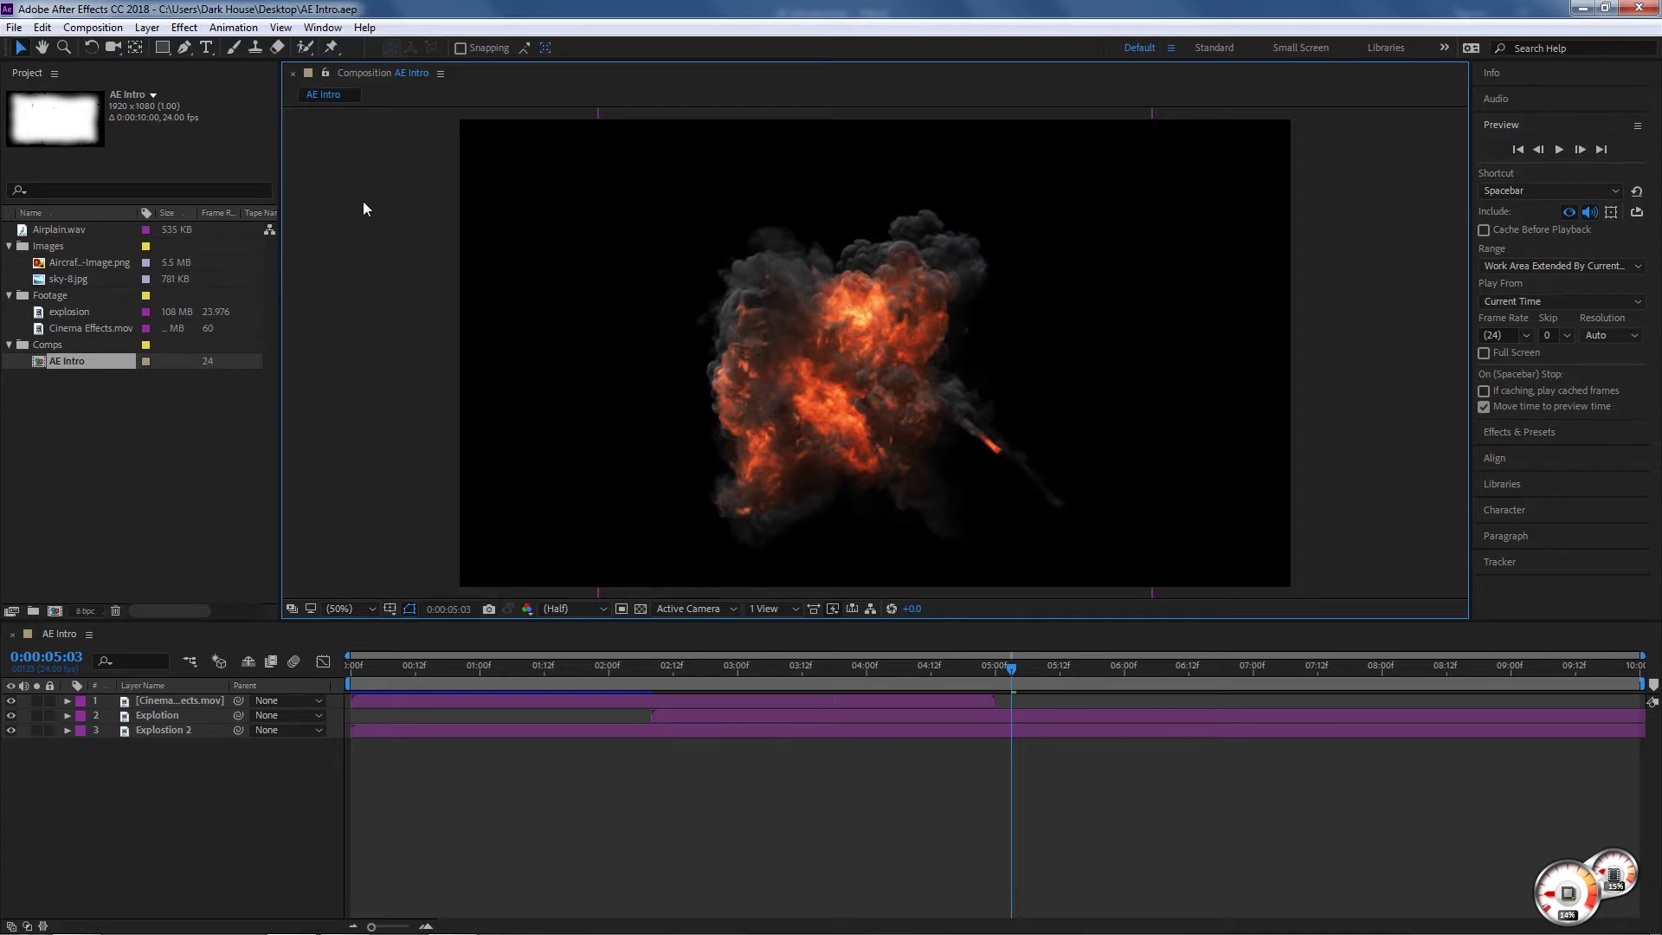
left_click(341, 613)
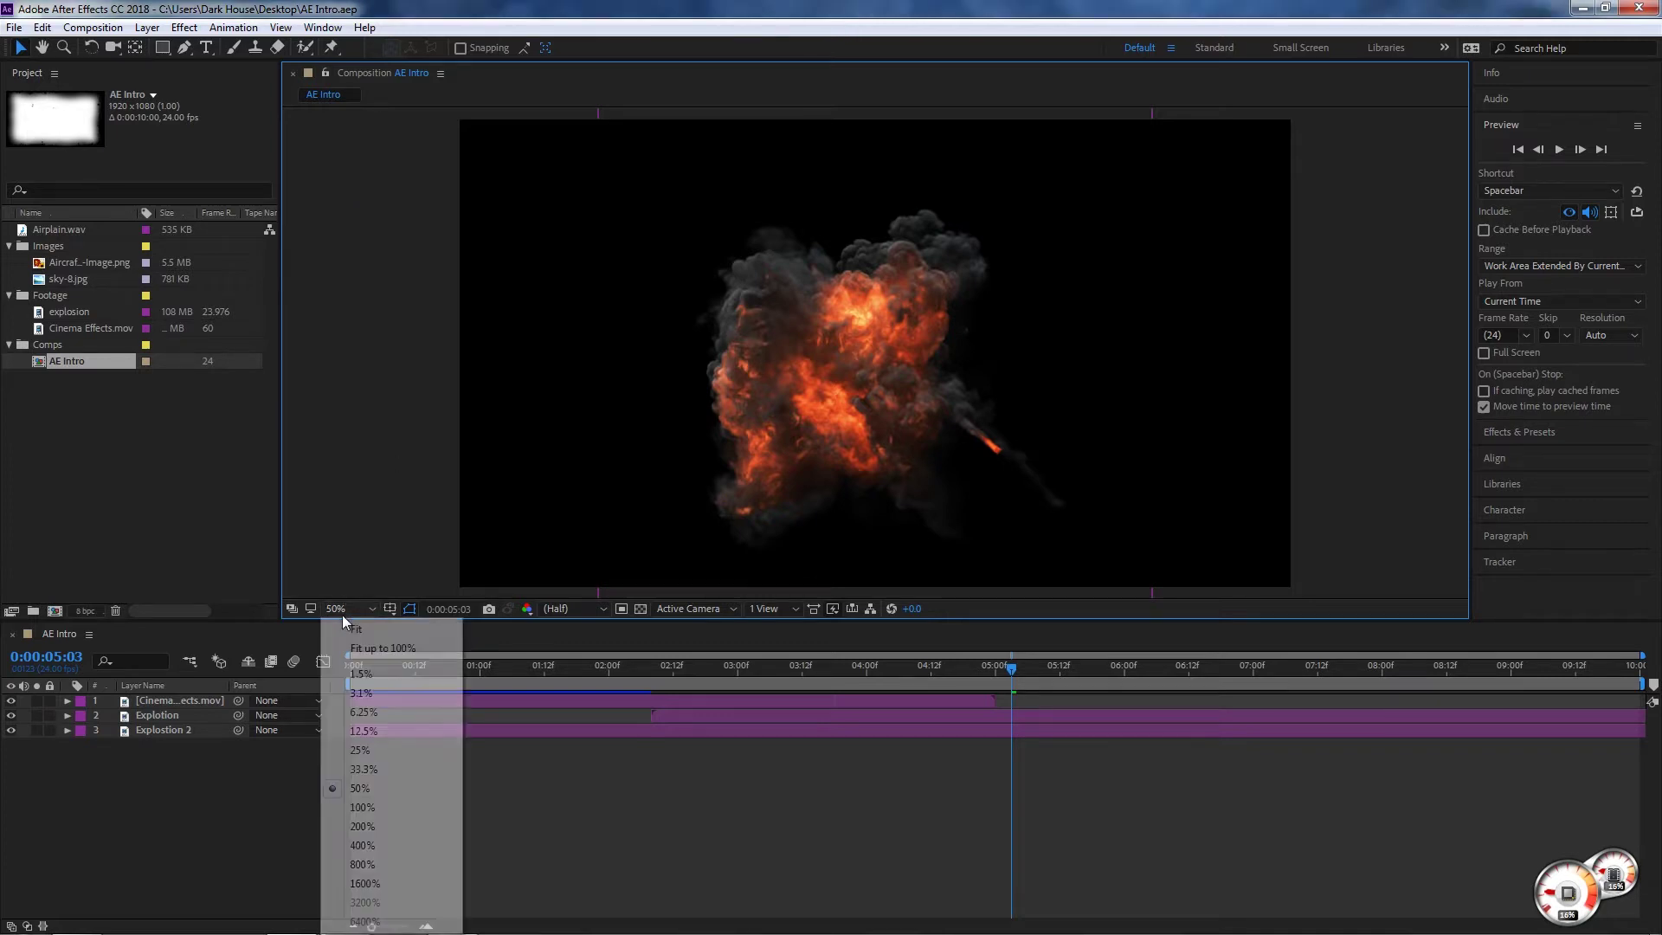
- Try 6.25%, 50%, 100%, 1.5% and 25% magnifications, ending back at 50%
left_click(364, 712)
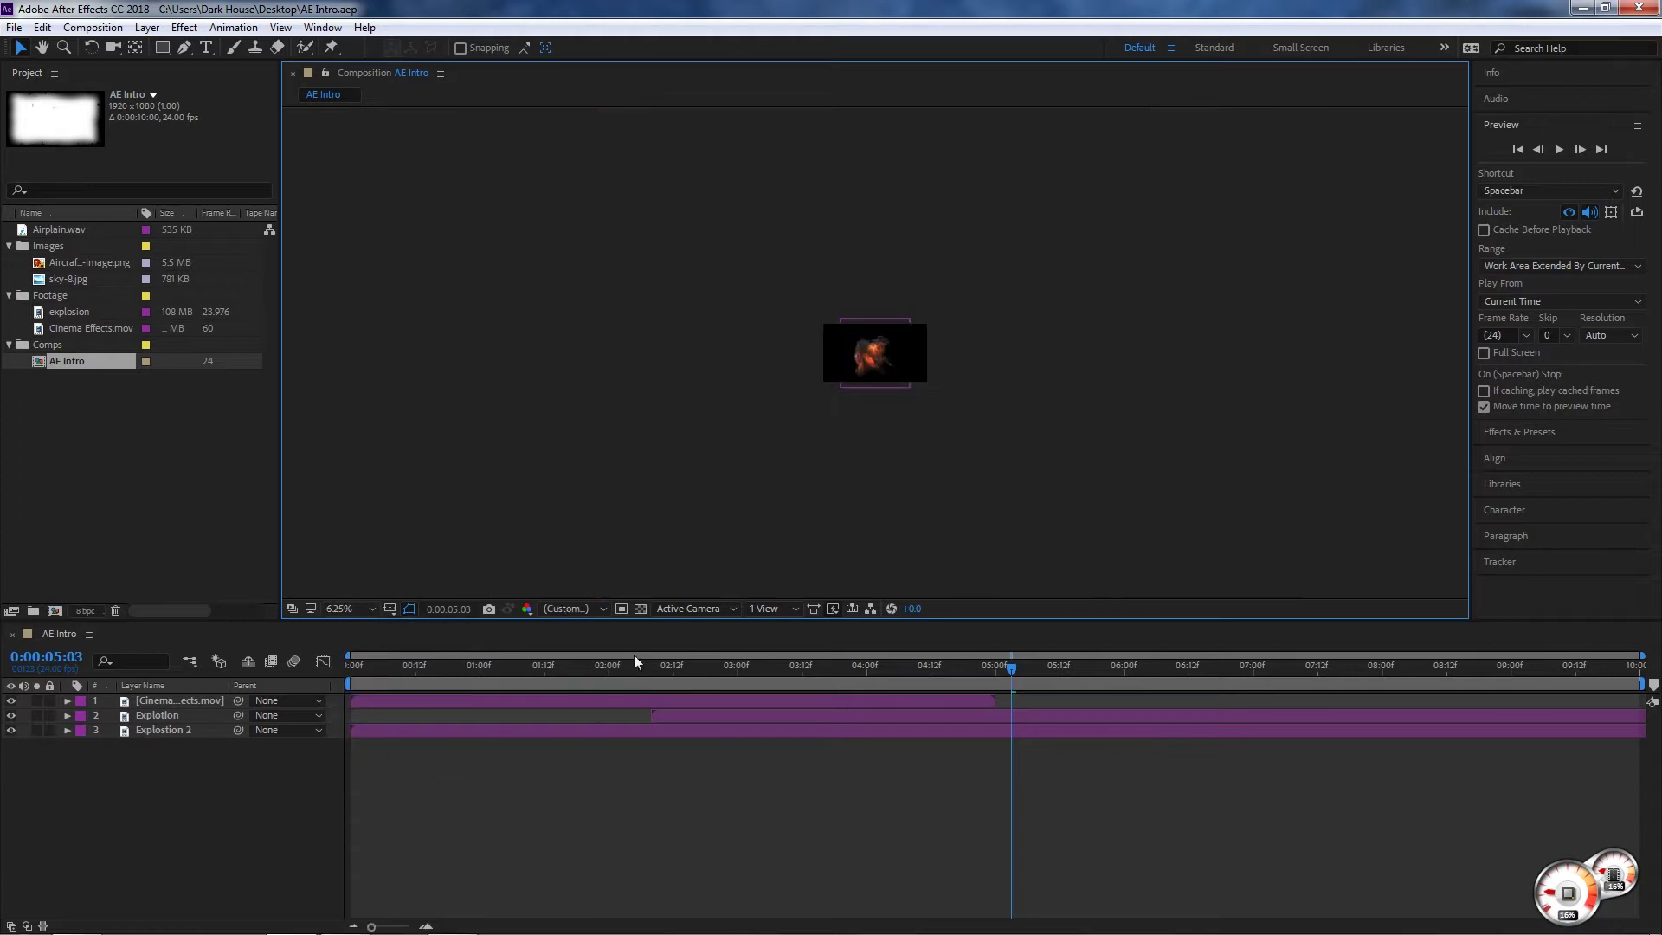
left_click(344, 610)
left_click(359, 788)
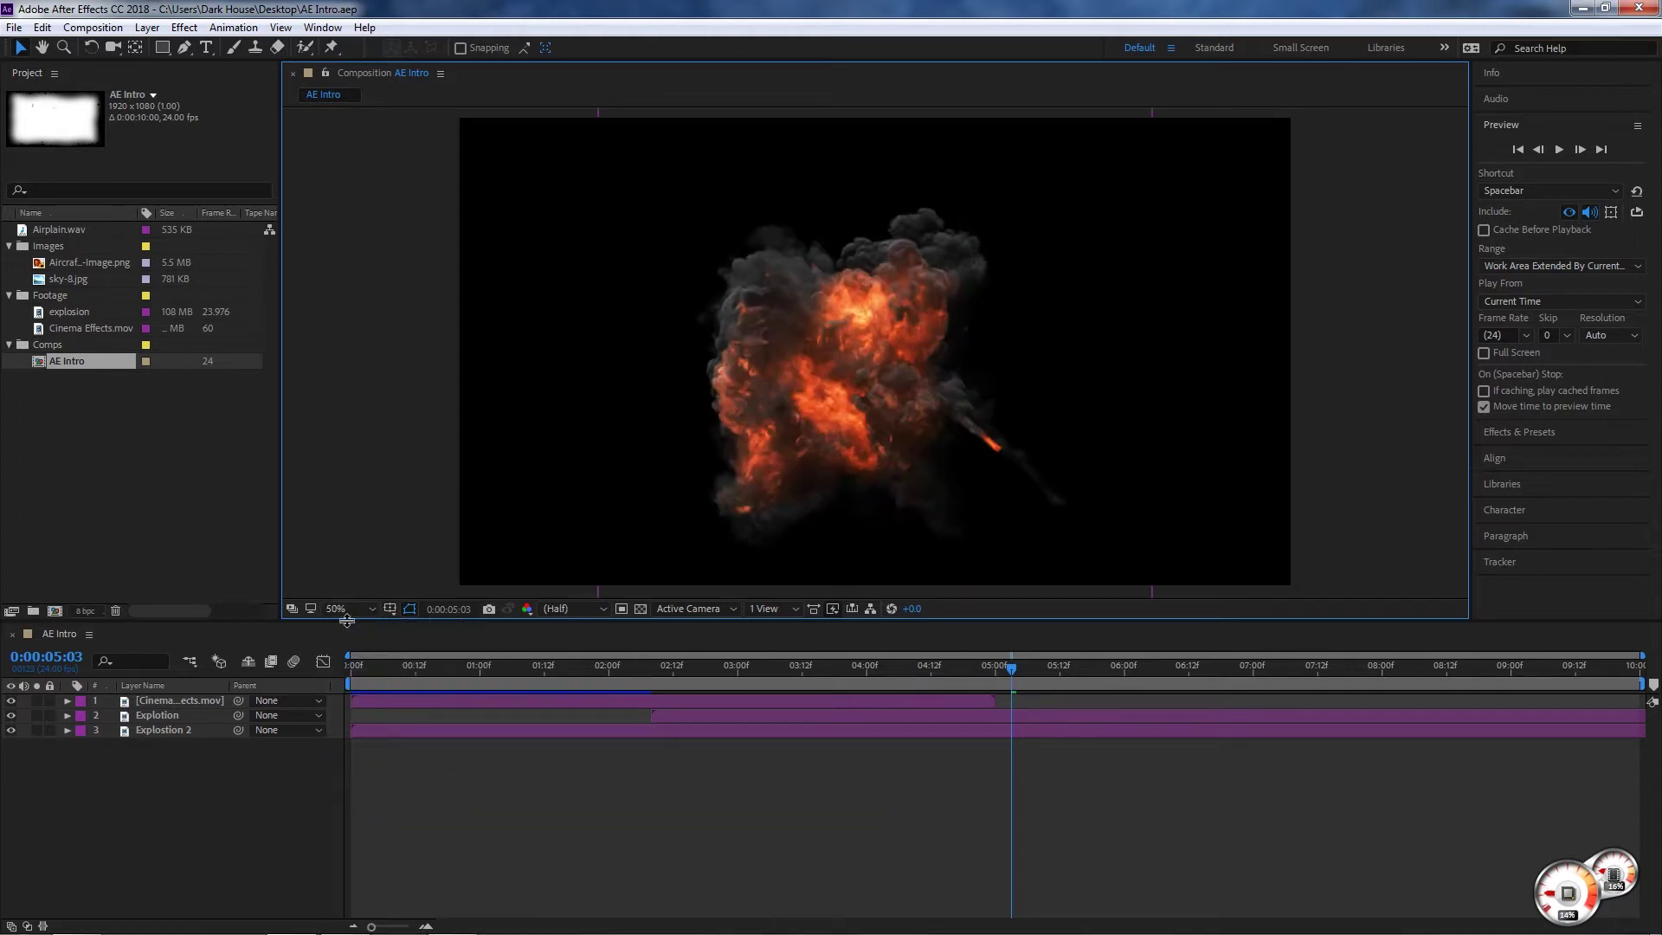
left_click(344, 609)
left_click(363, 807)
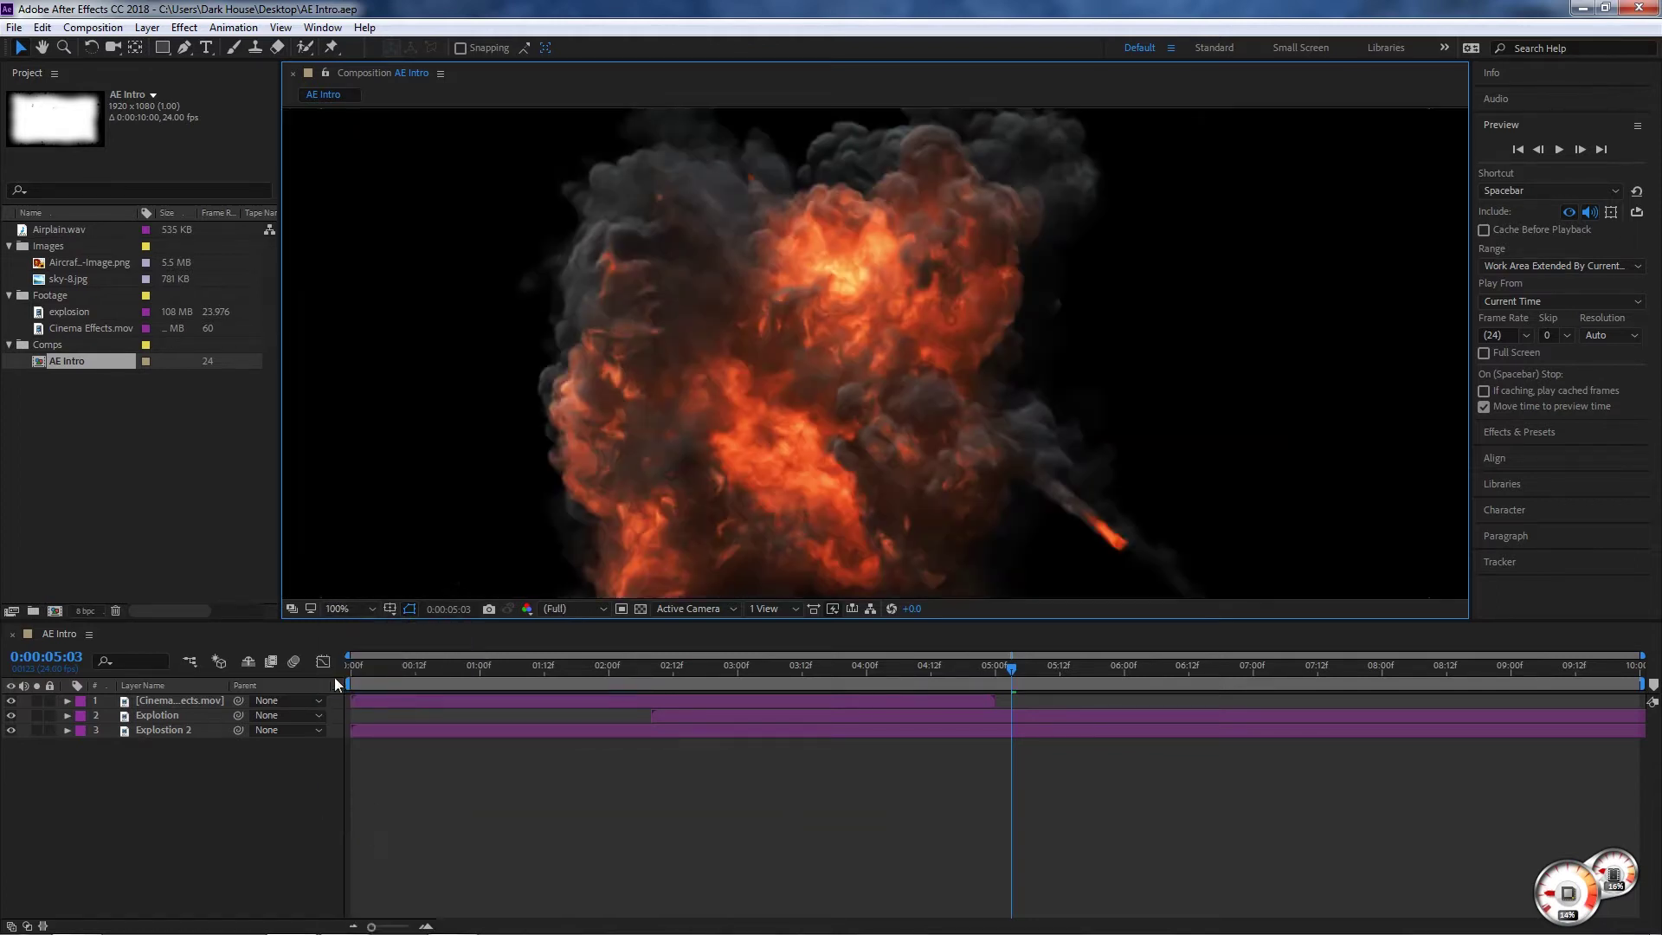
left_click(347, 609)
left_click(357, 675)
left_click(346, 610)
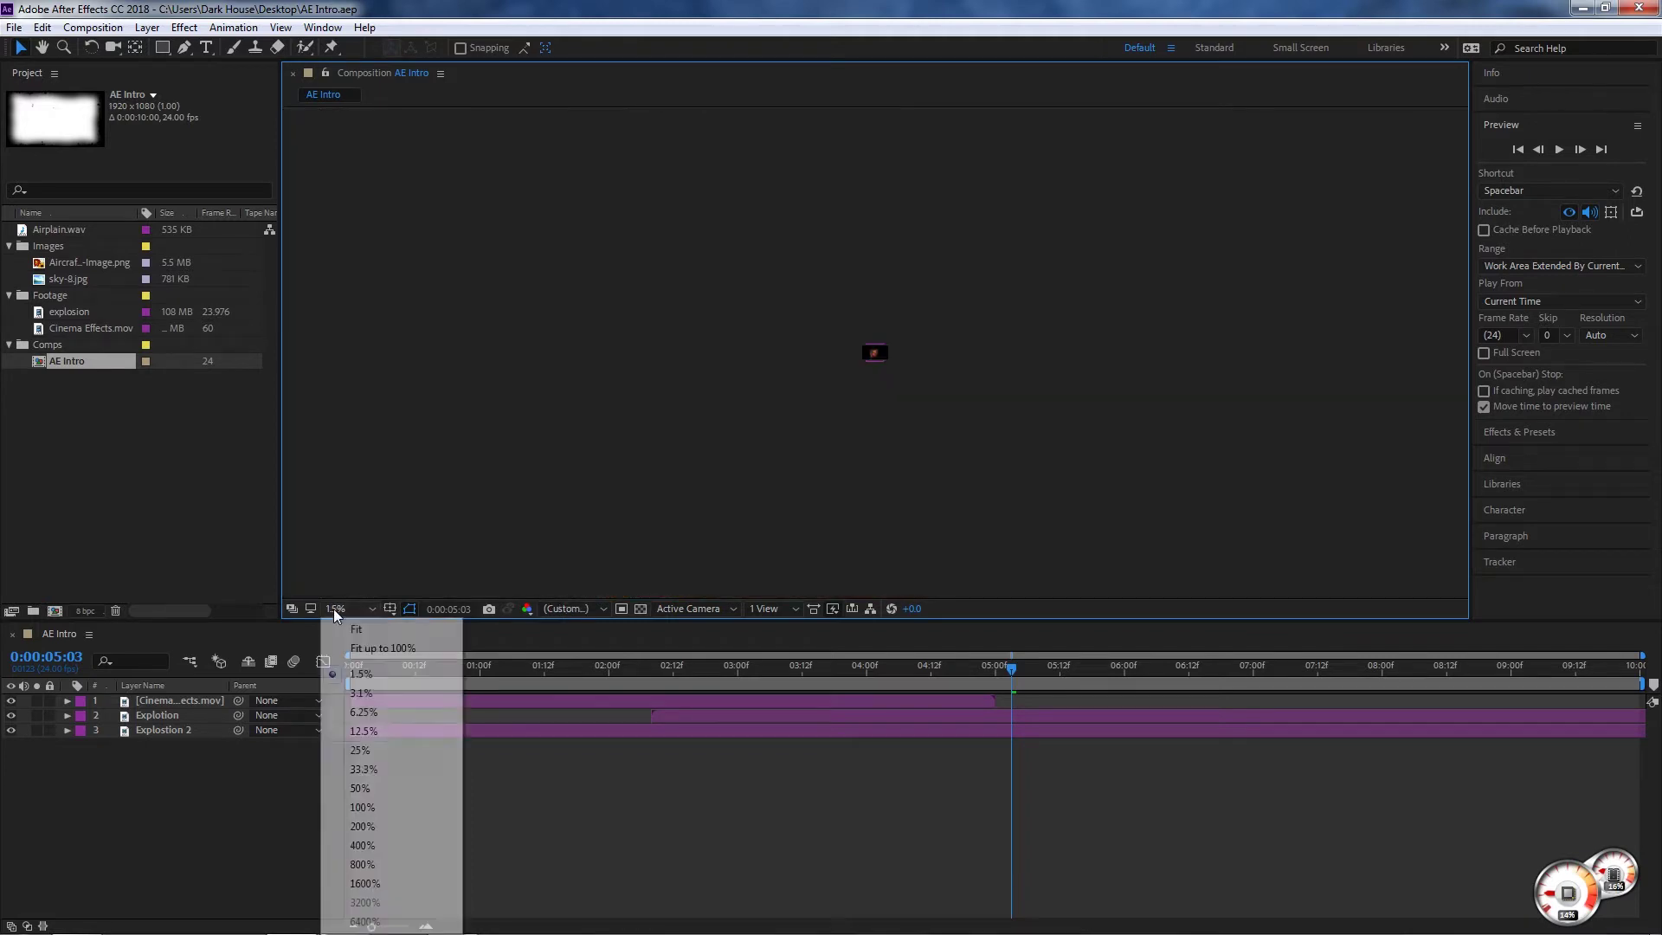
left_click(364, 750)
left_click(367, 612)
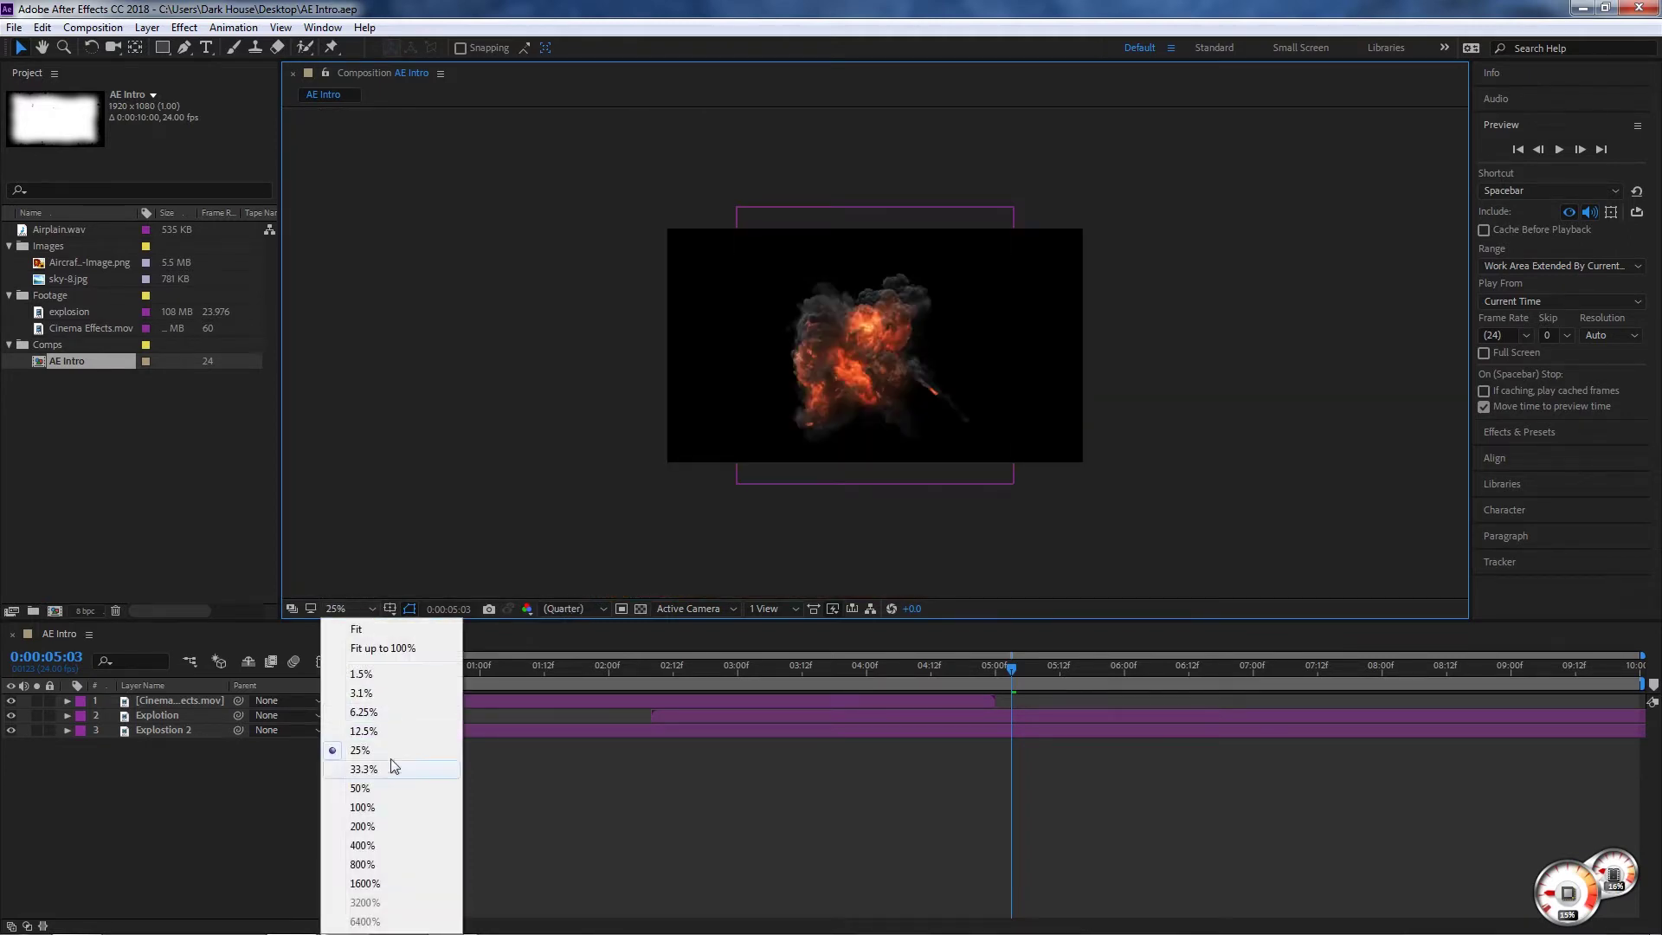
left_click(391, 782)
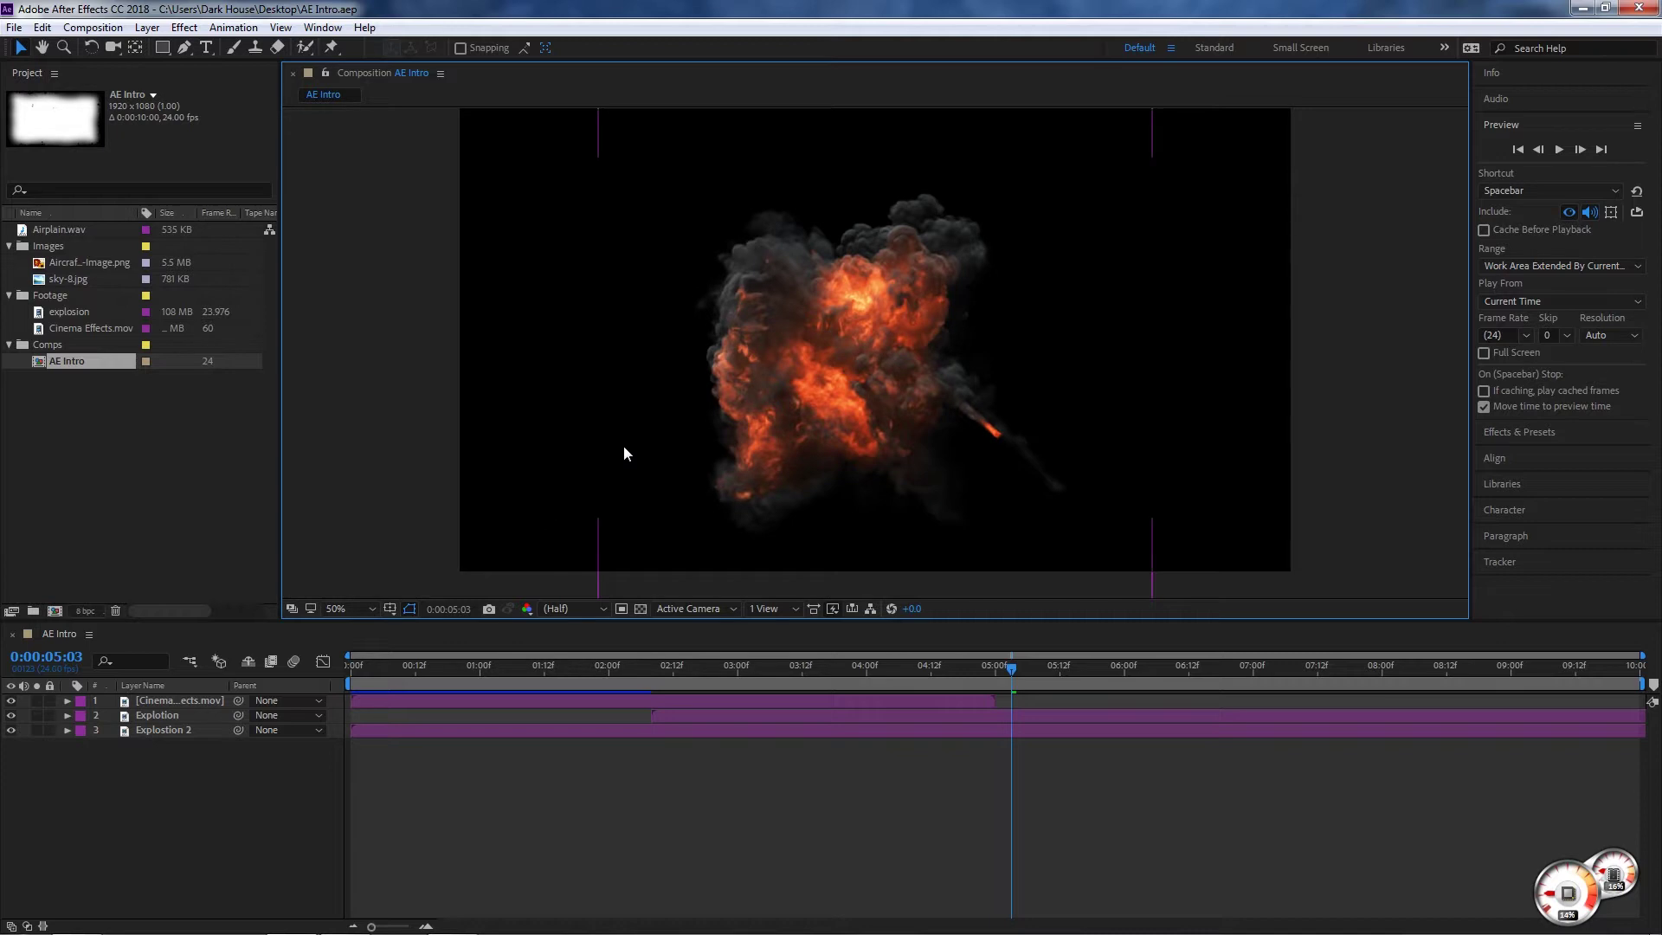
- Nudge the composition view slightly down with the Hand tool, then return to Selection
key("h")
left_click_drag(819, 388, 814, 399)
key("v")
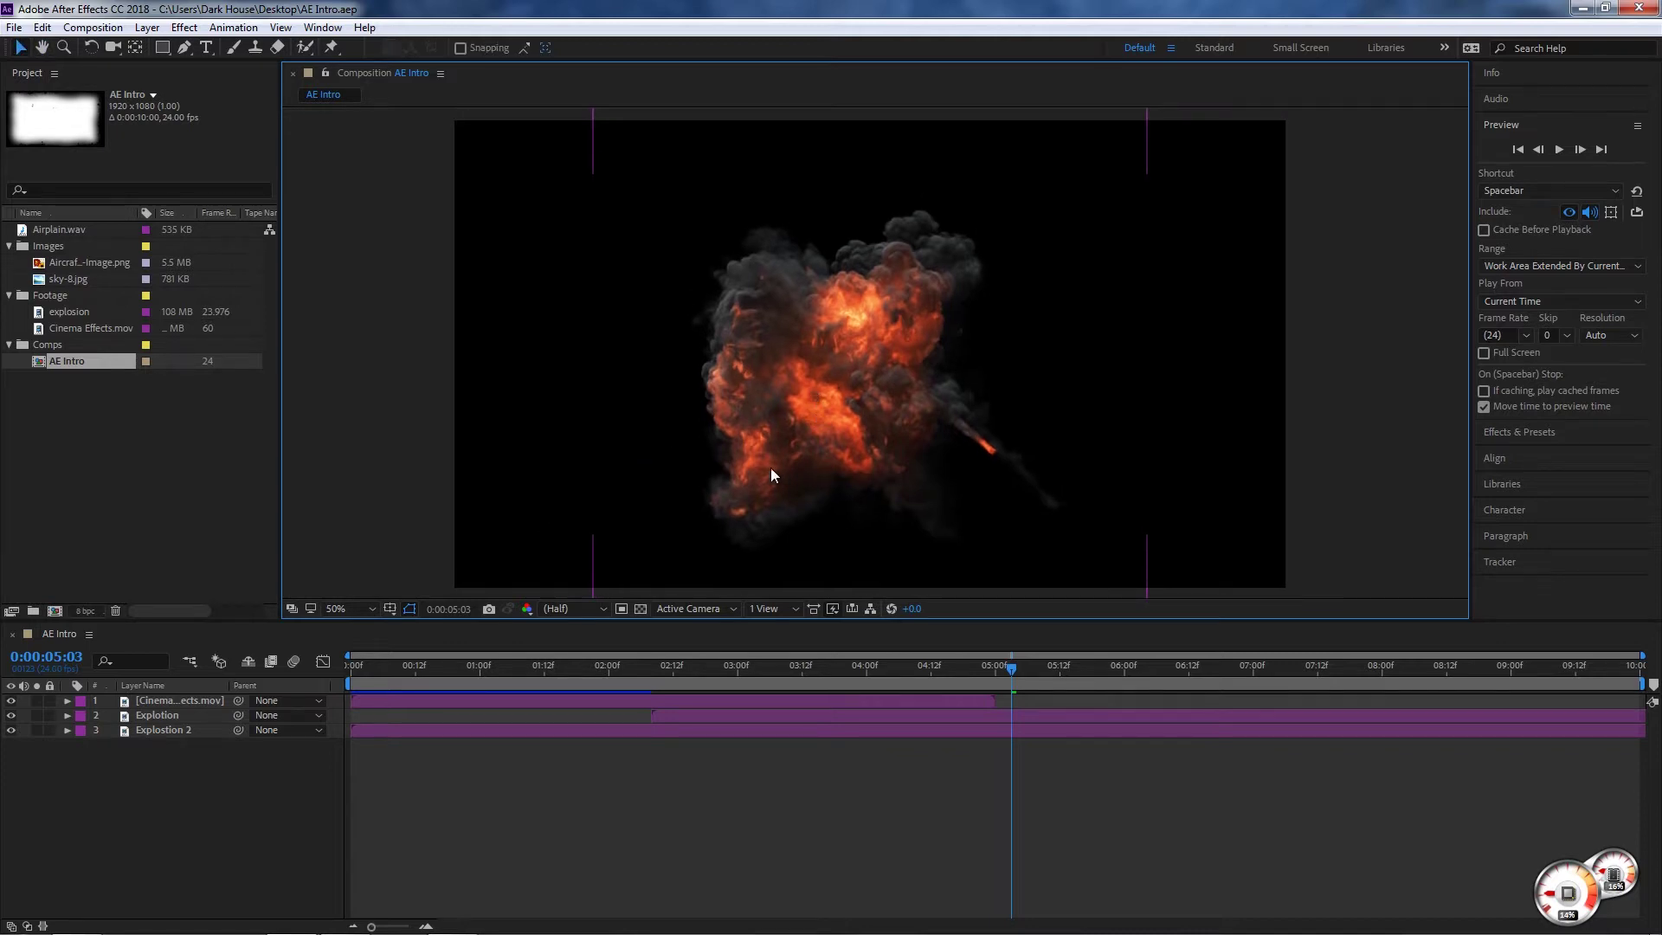
left_click(87, 27)
left_click(138, 75)
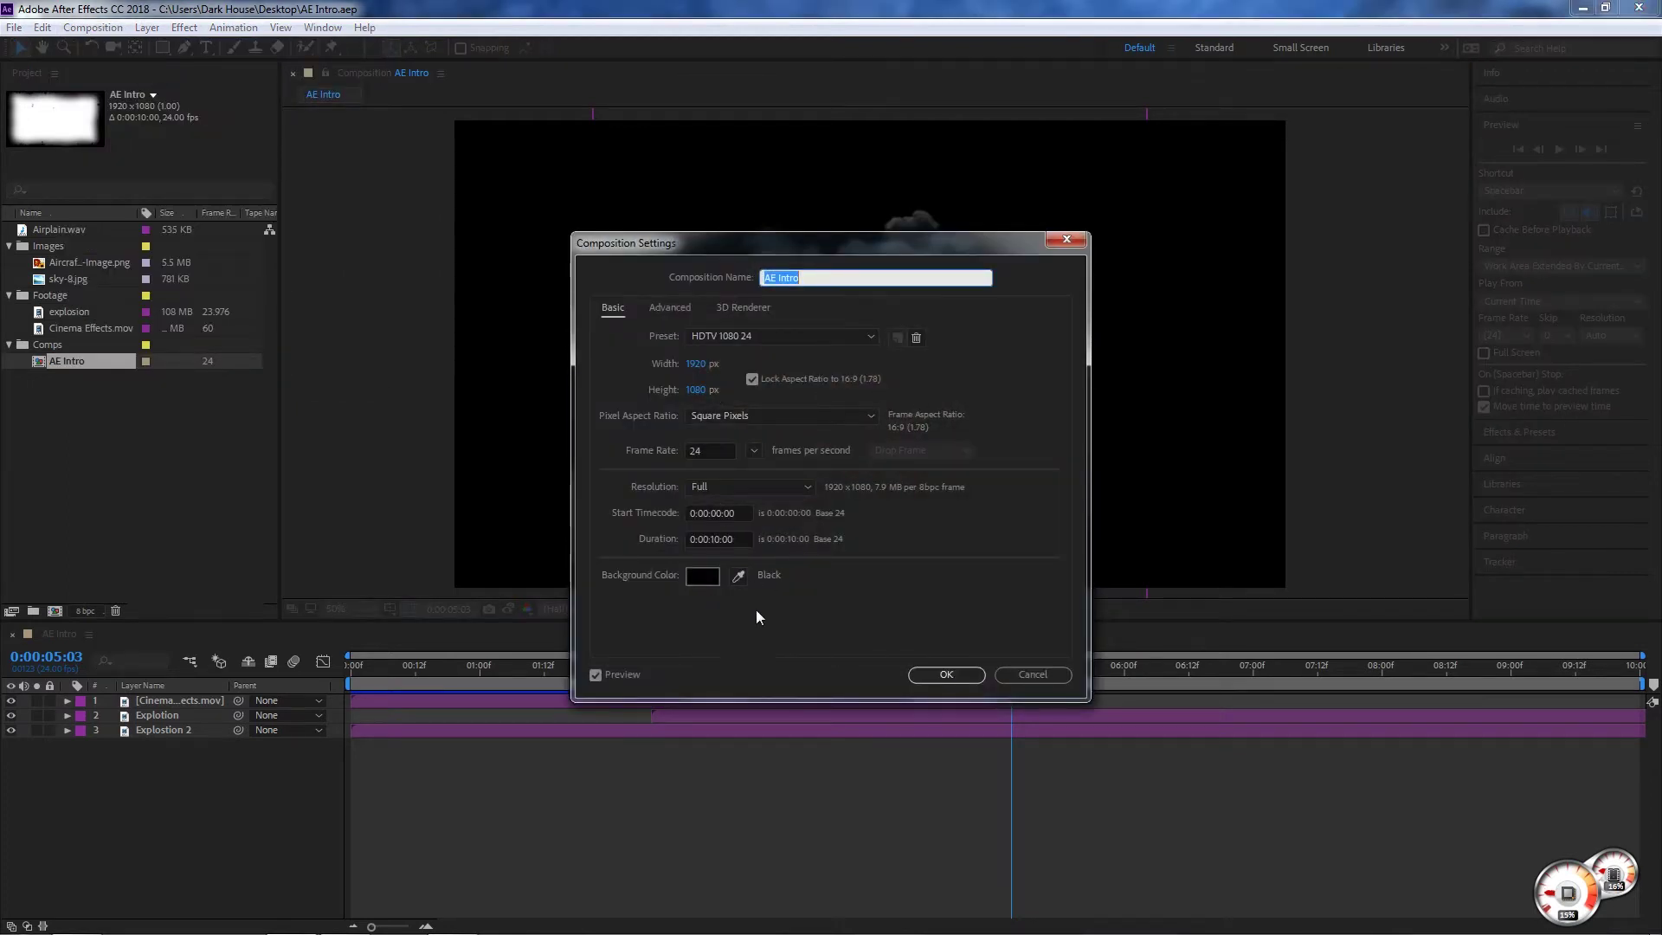
left_click(956, 681)
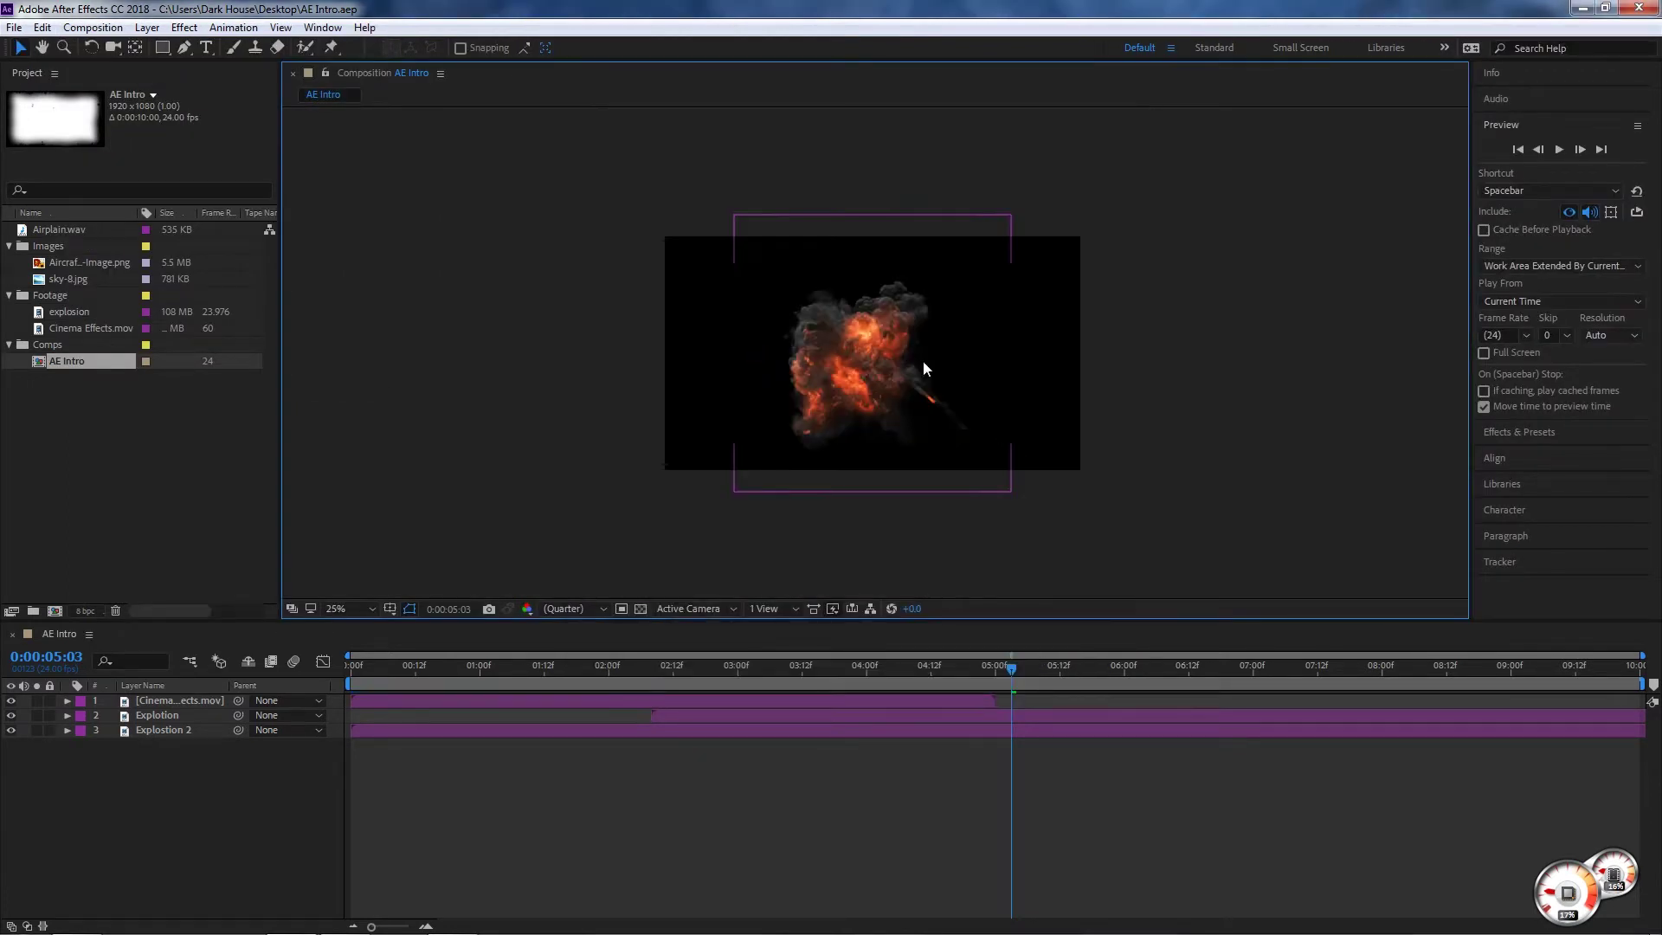
left_click_drag(911, 396, 859, 370)
key("period")
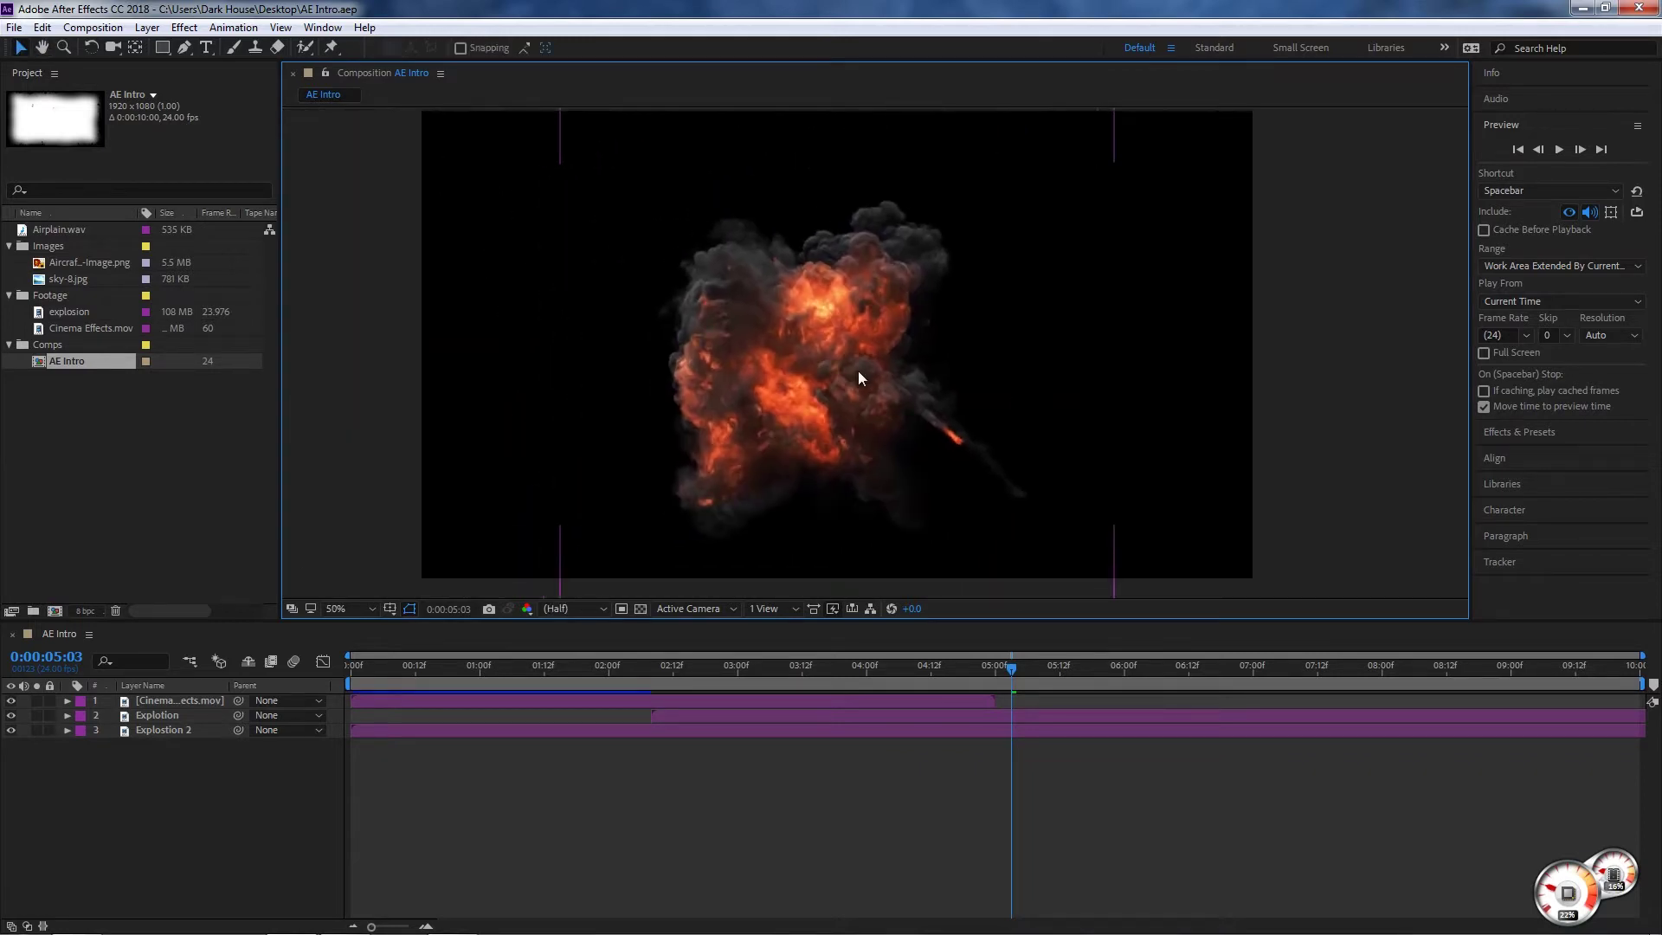
key("comma")
key("period")
left_click_drag(724, 368, 738, 370)
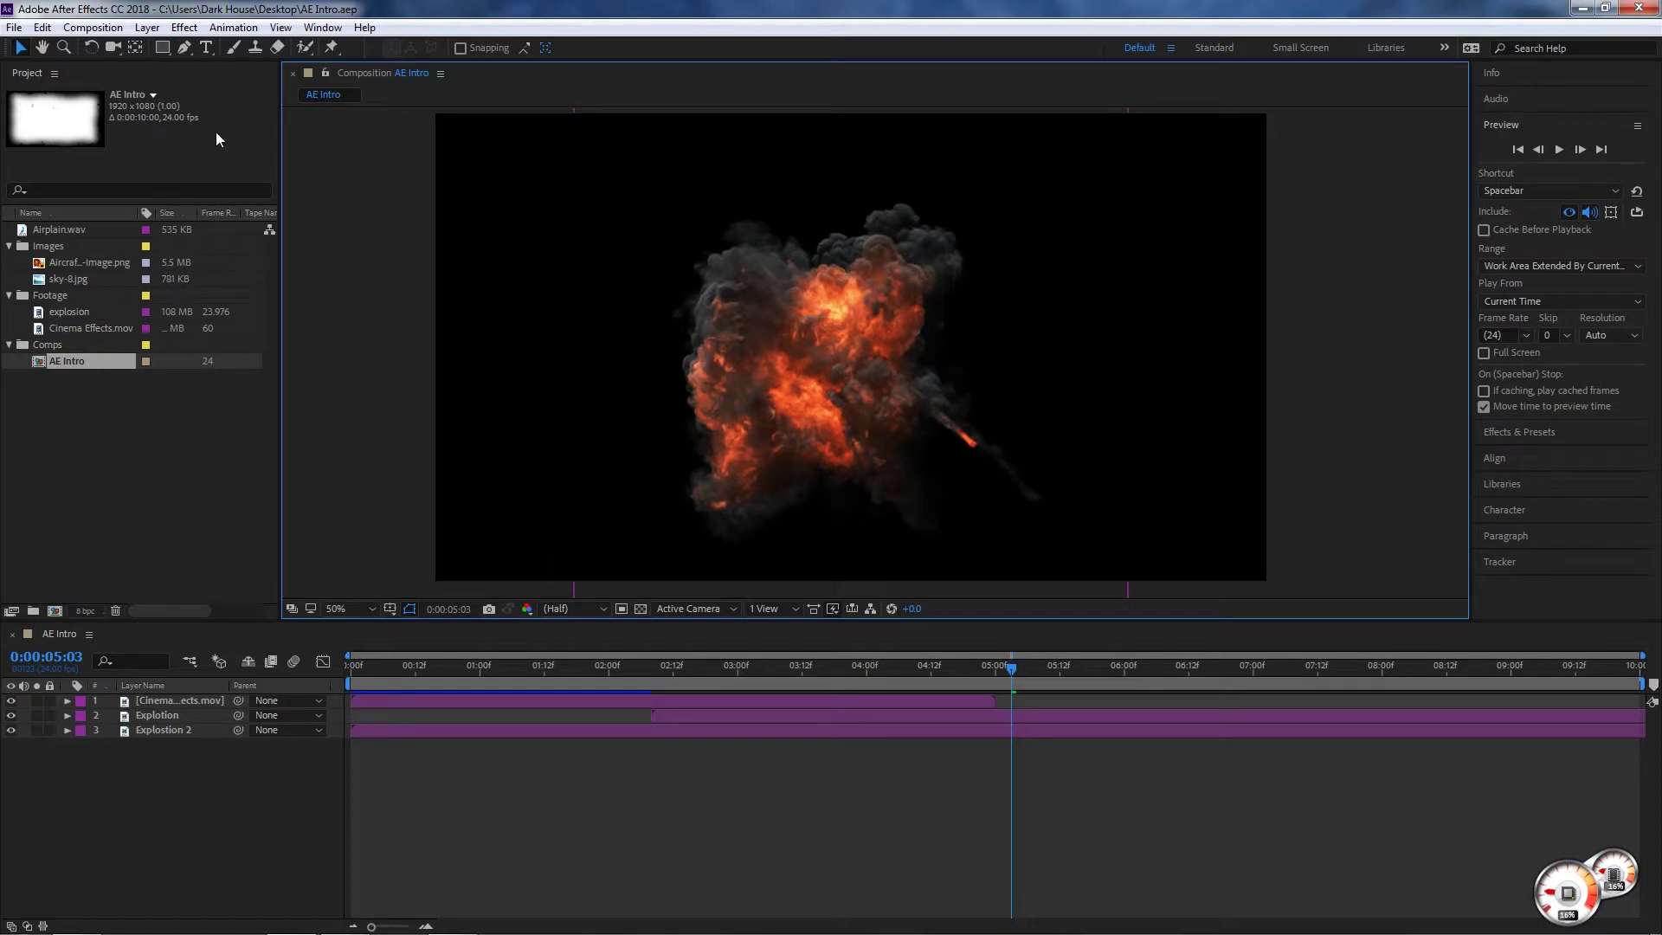
- Zoom the composition viewer out to 25% from the View menu
left_click(322, 27)
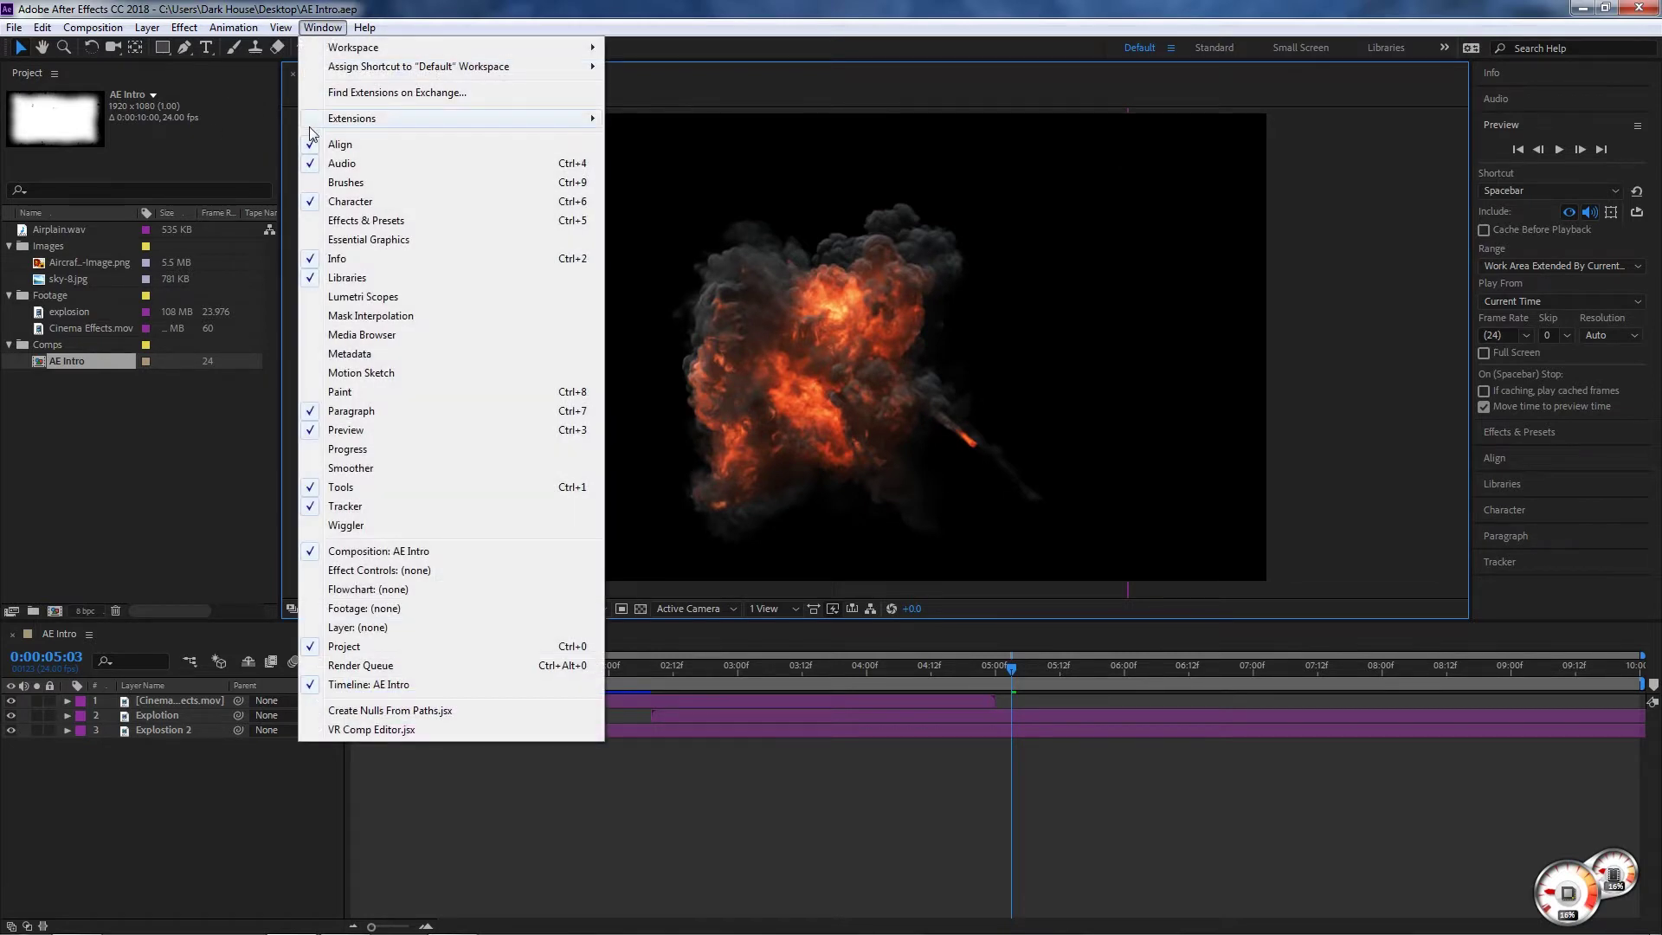
mouse_move(281, 29)
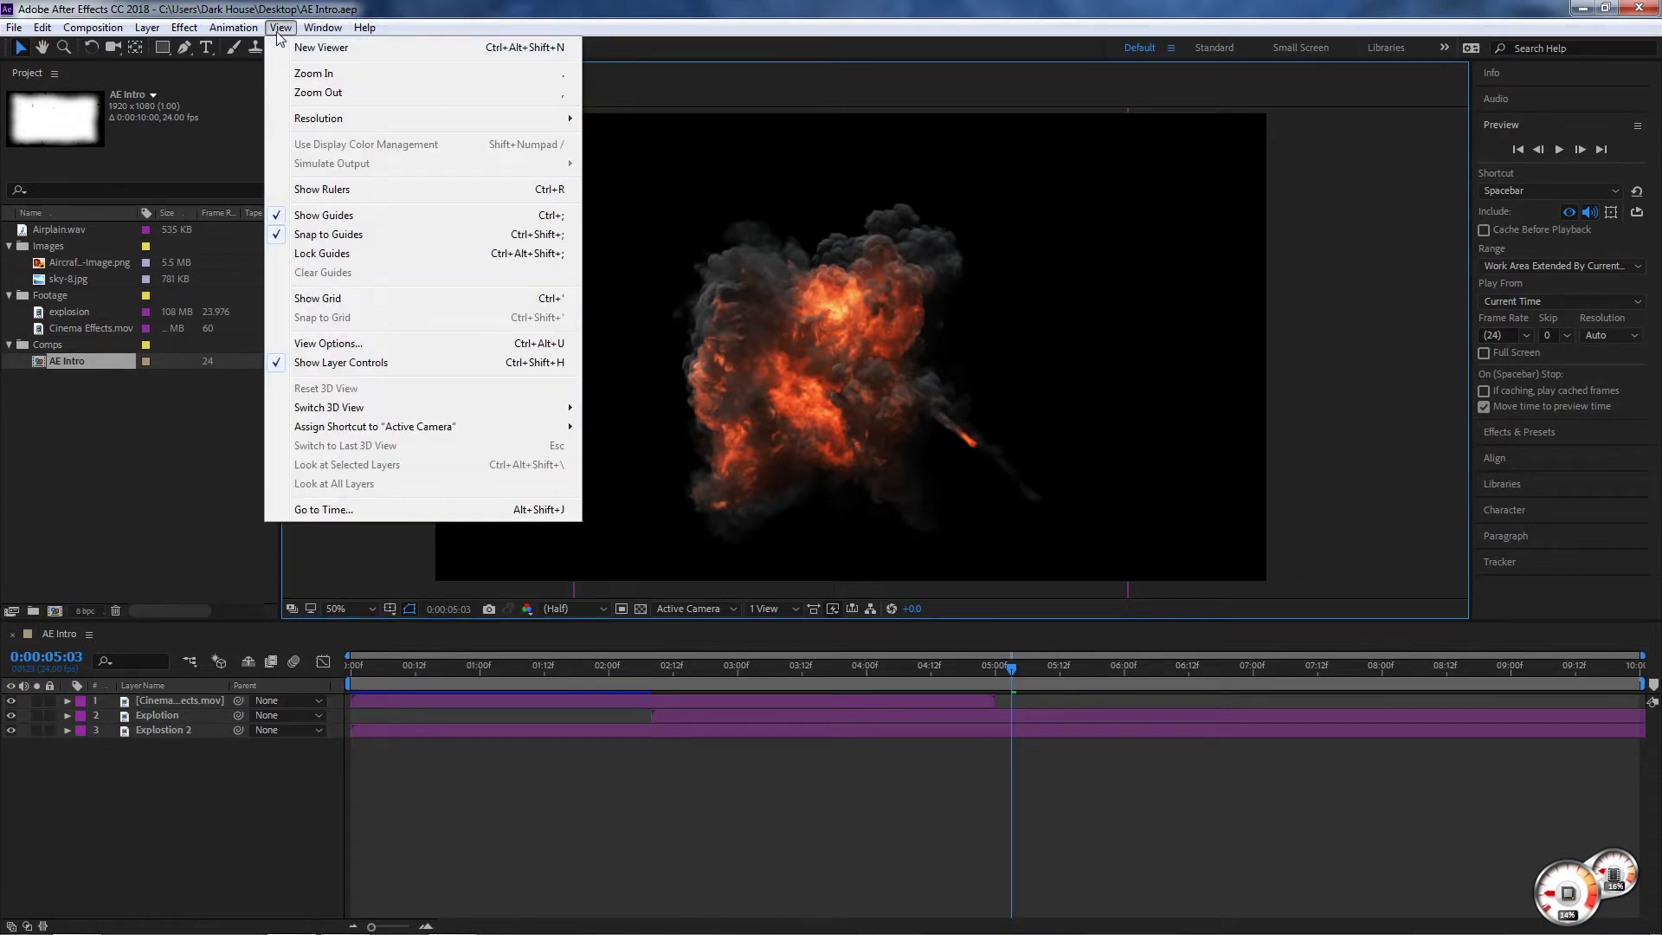
left_click(338, 95)
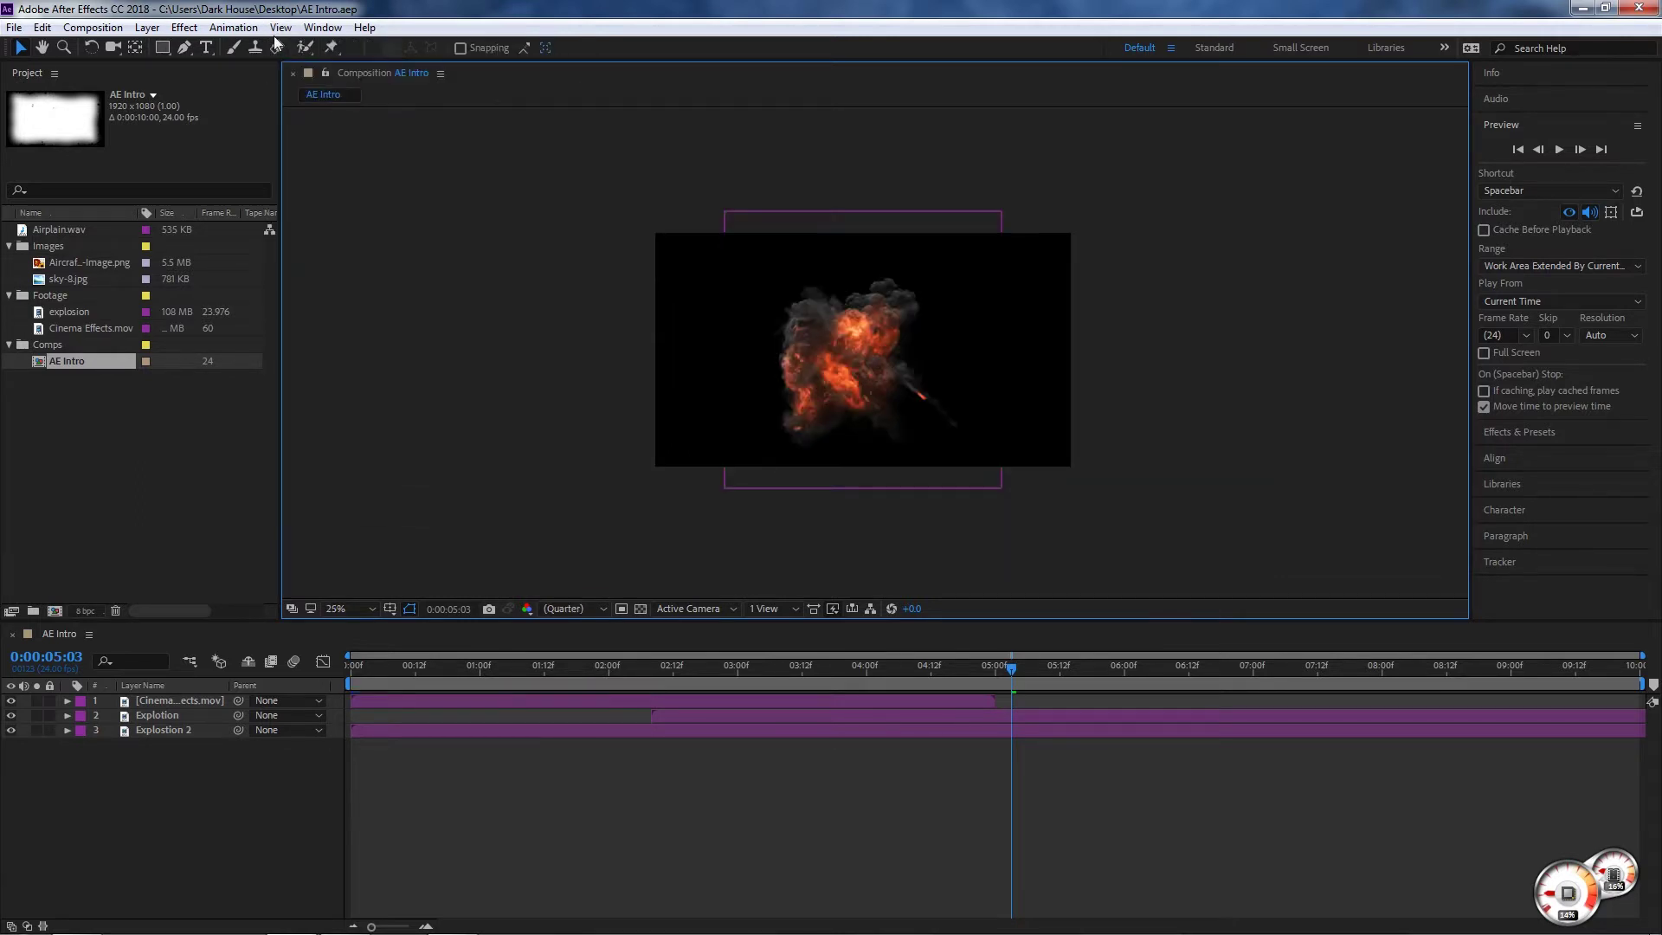
- Zoom in and out with the mouse wheel, settling at 25% (Quarter)
scroll(823, 434, "down", 1)
scroll(823, 434, "up", 1)
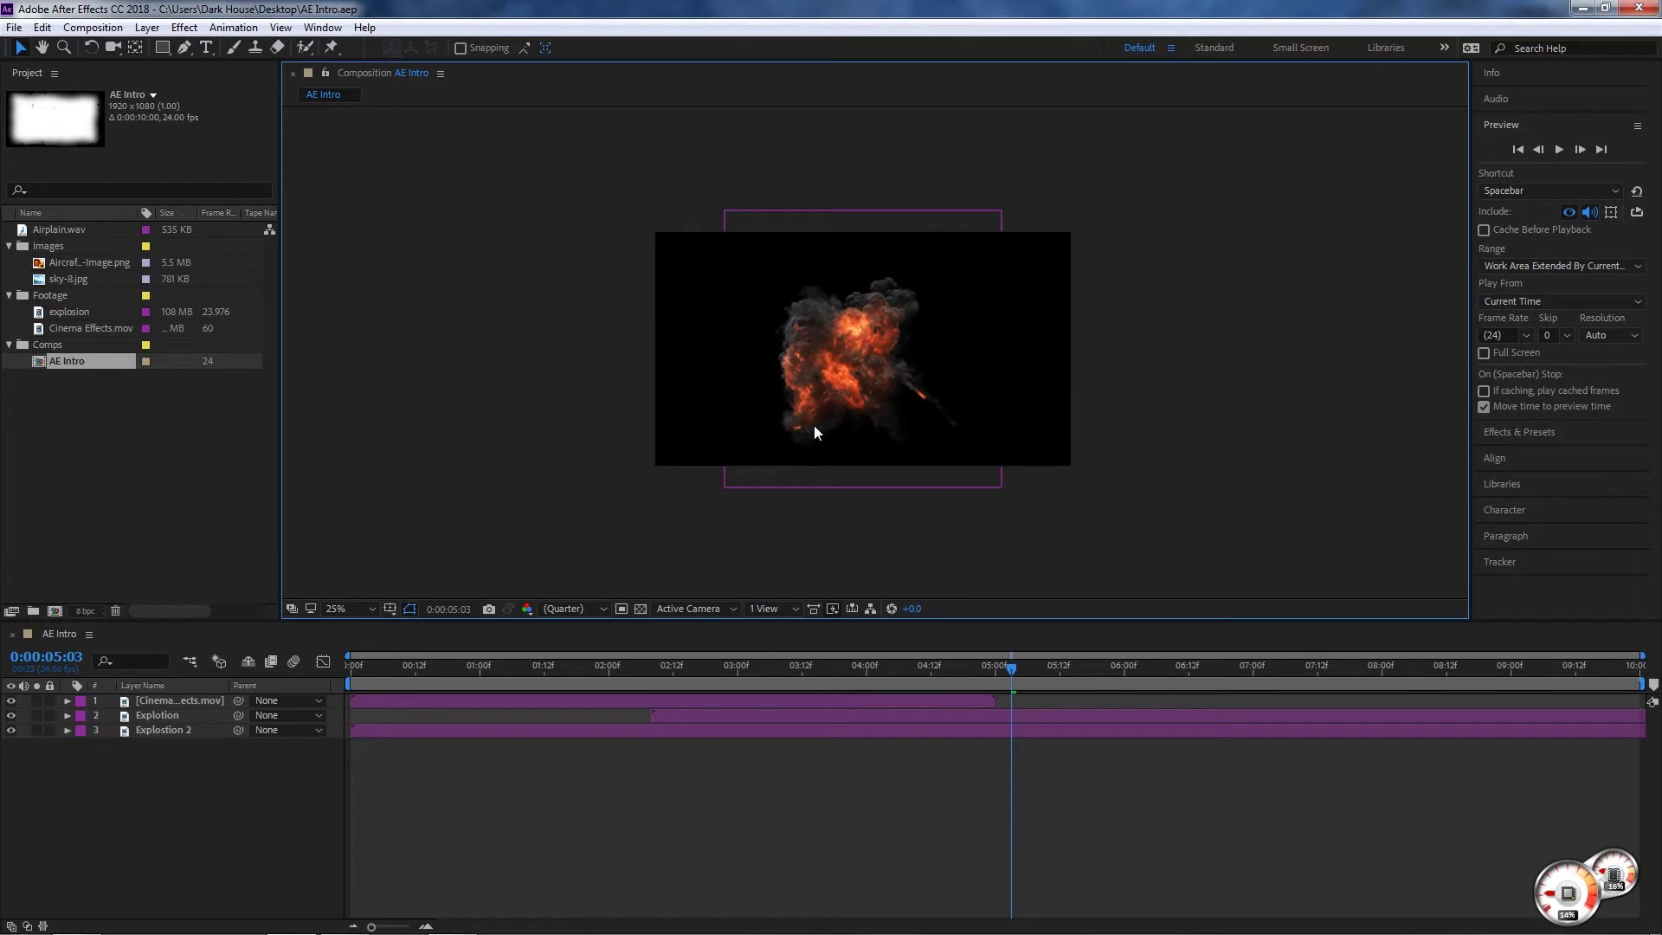
scroll(826, 433, "up", 1)
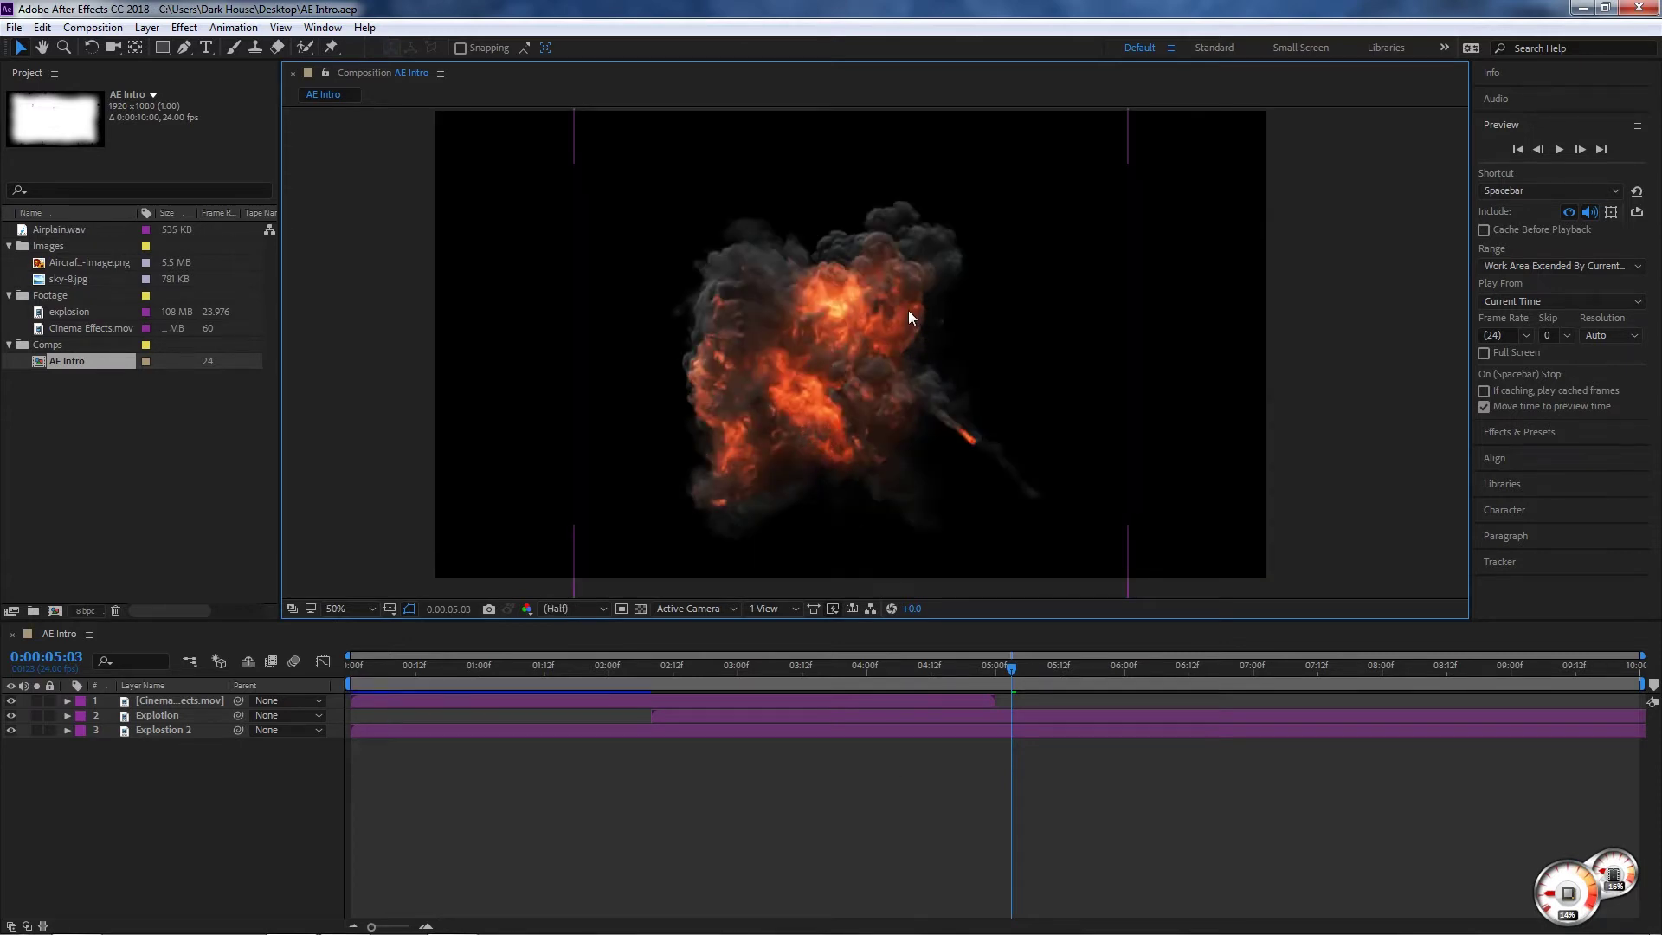
scroll(905, 314, "down", 2)
scroll(893, 346, "up", 2)
scroll(891, 346, "down", 1)
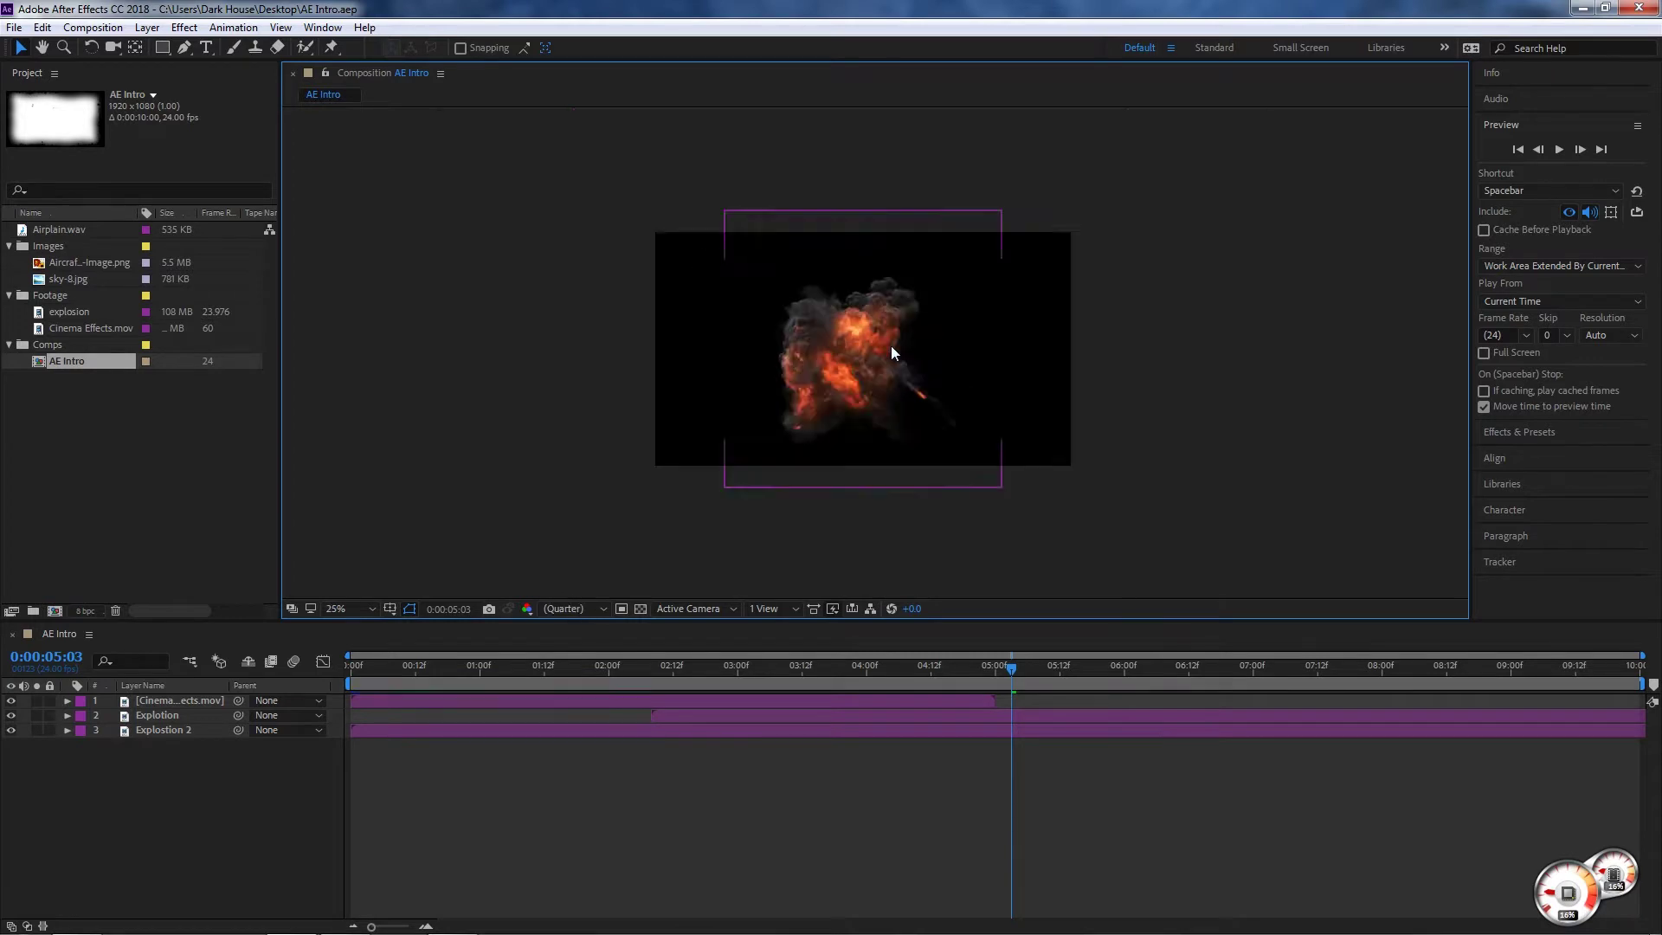
scroll(890, 346, "up", 2)
scroll(876, 334, "down", 2)
scroll(876, 334, "up", 1)
scroll(874, 334, "down", 1)
scroll(871, 338, "up", 2)
scroll(871, 350, "down", 1)
- Enlarge the viewer over the timeline, zoom out and pan, then fit the comp with Shift+/
left_click_drag(871, 346, 481, 329)
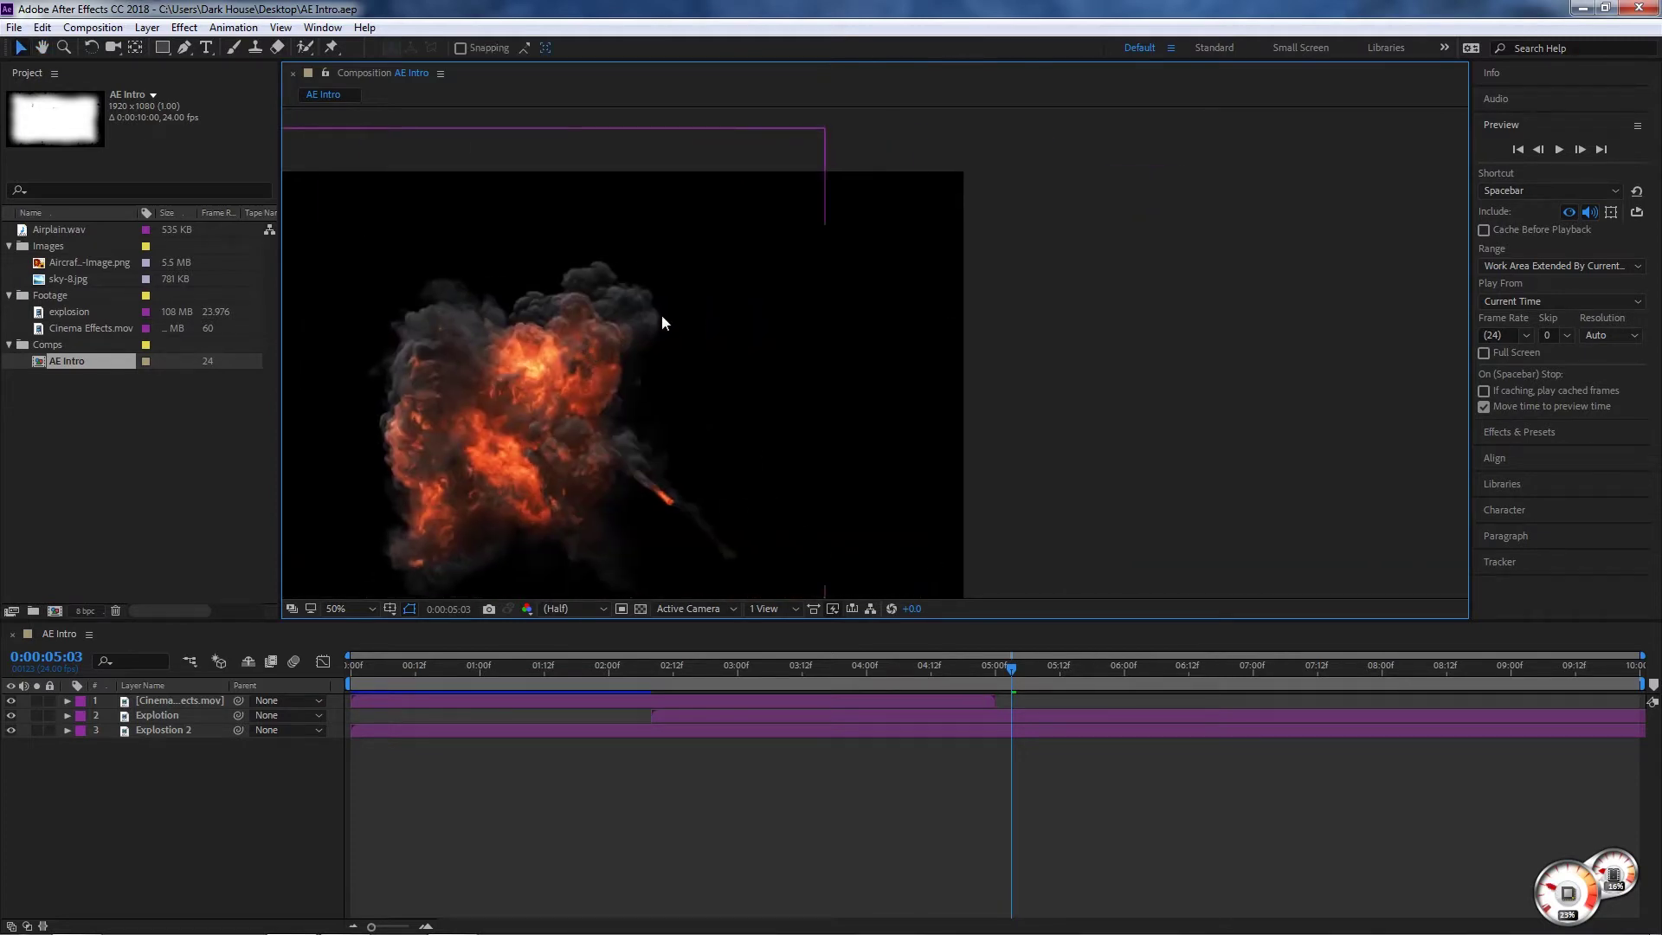
key("shift+slash")
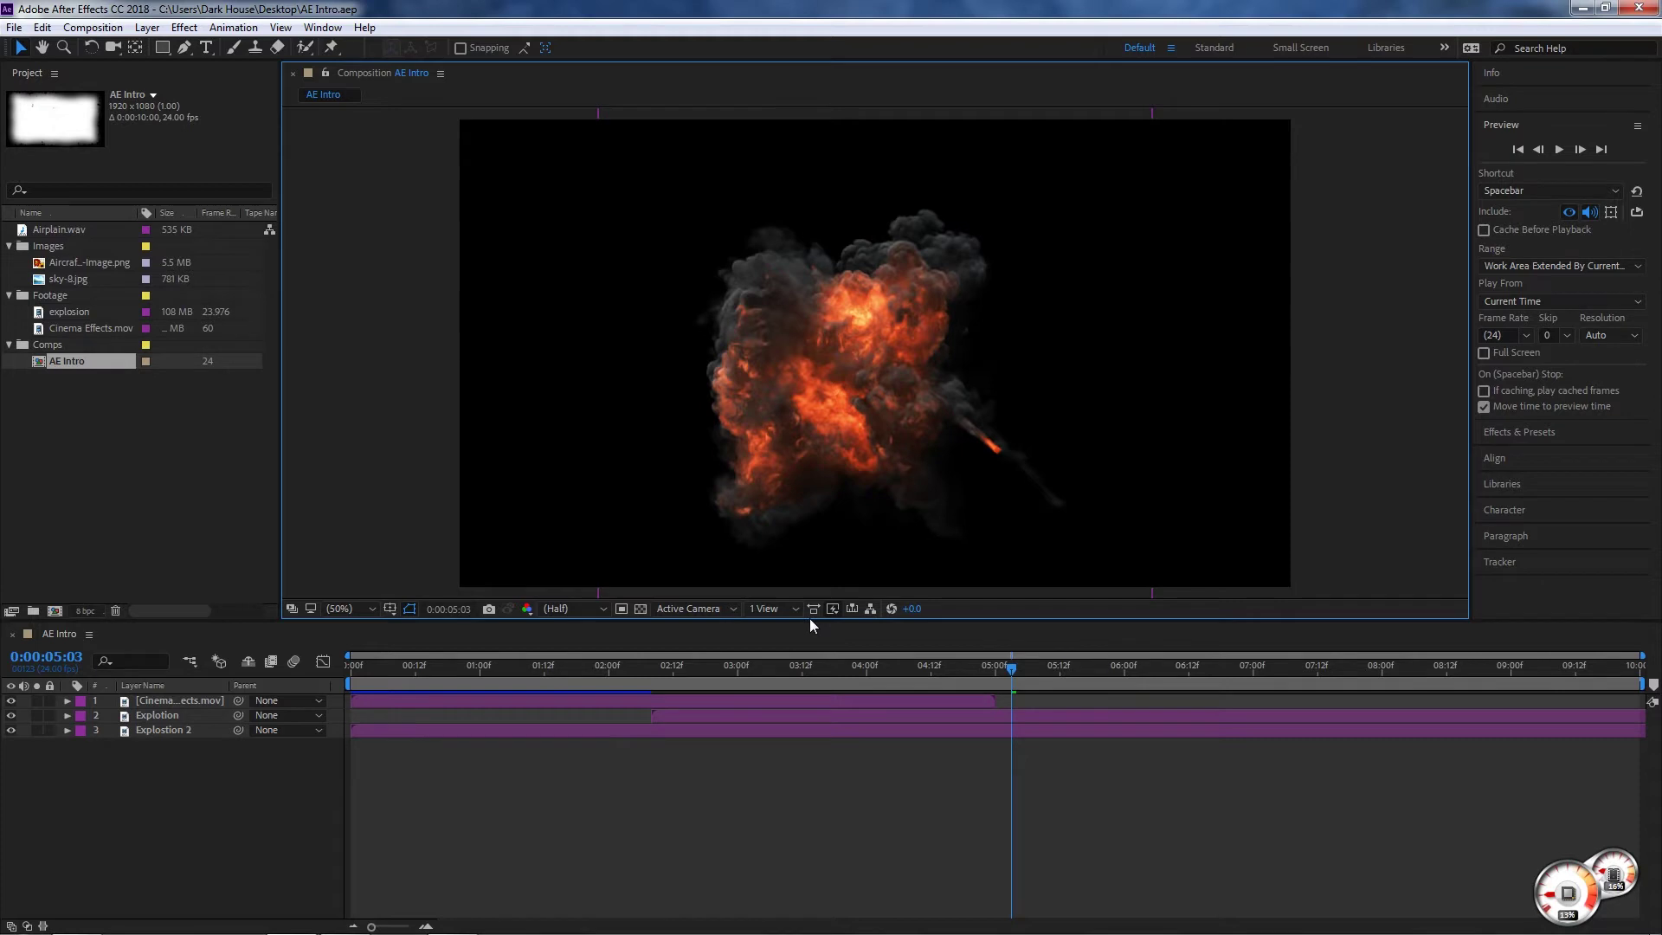
left_click_drag(808, 620, 800, 805)
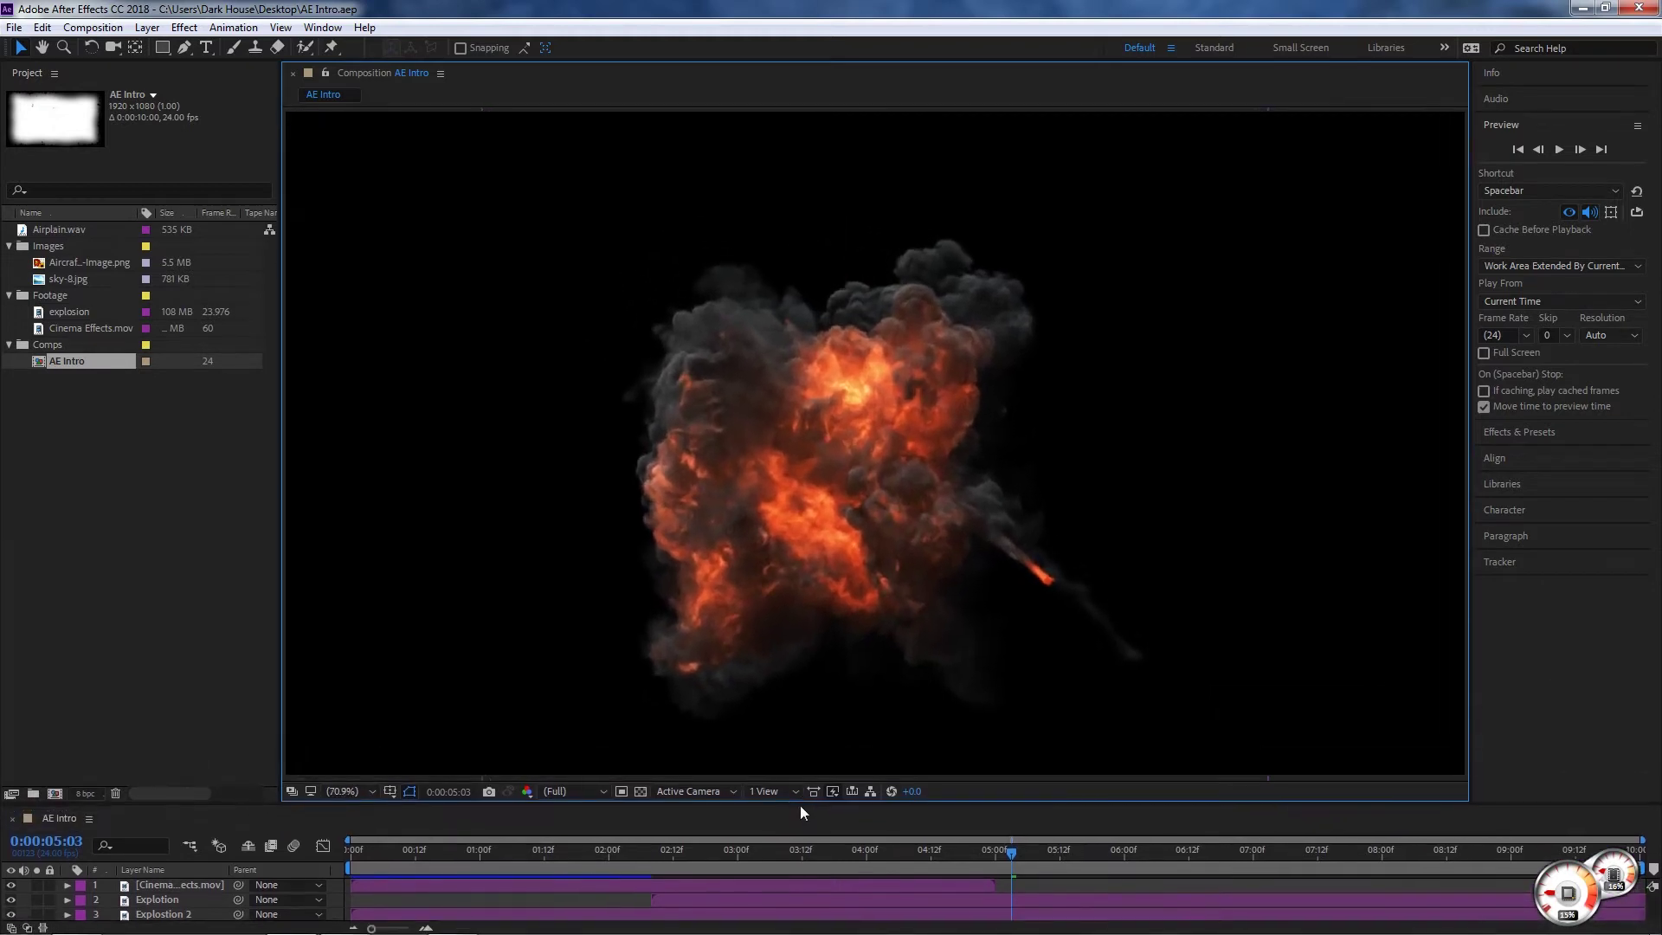
scroll(901, 435, "down", 6)
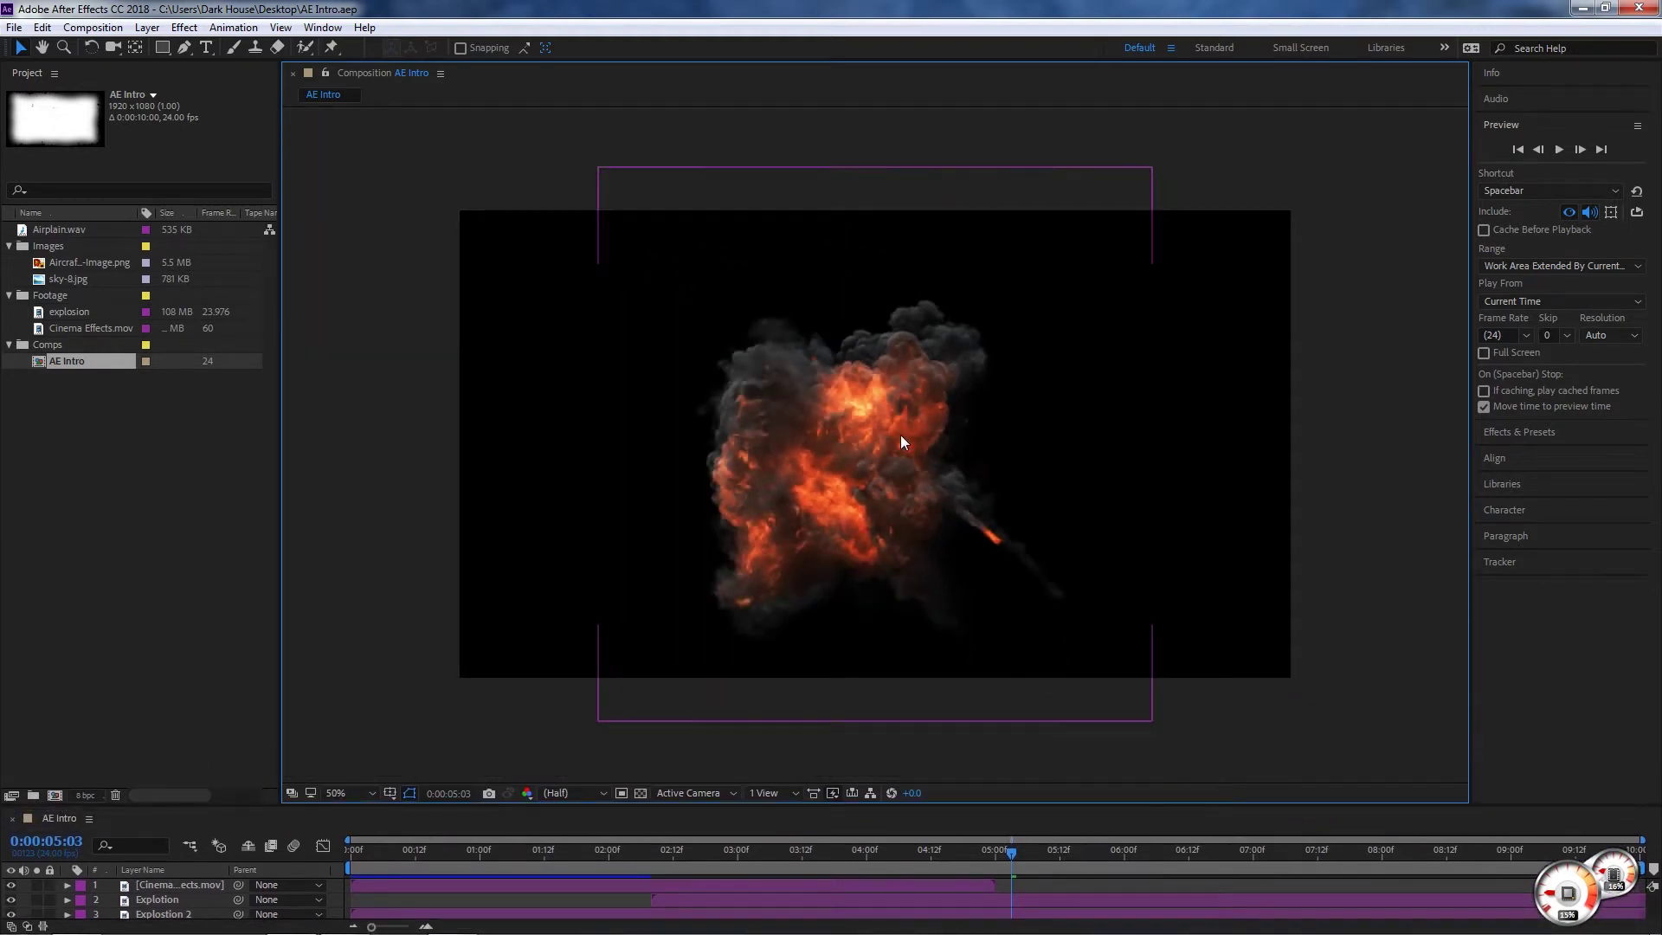
key("h")
left_click_drag(968, 433, 738, 461)
key("v")
left_click_drag(312, 460, 918, 546)
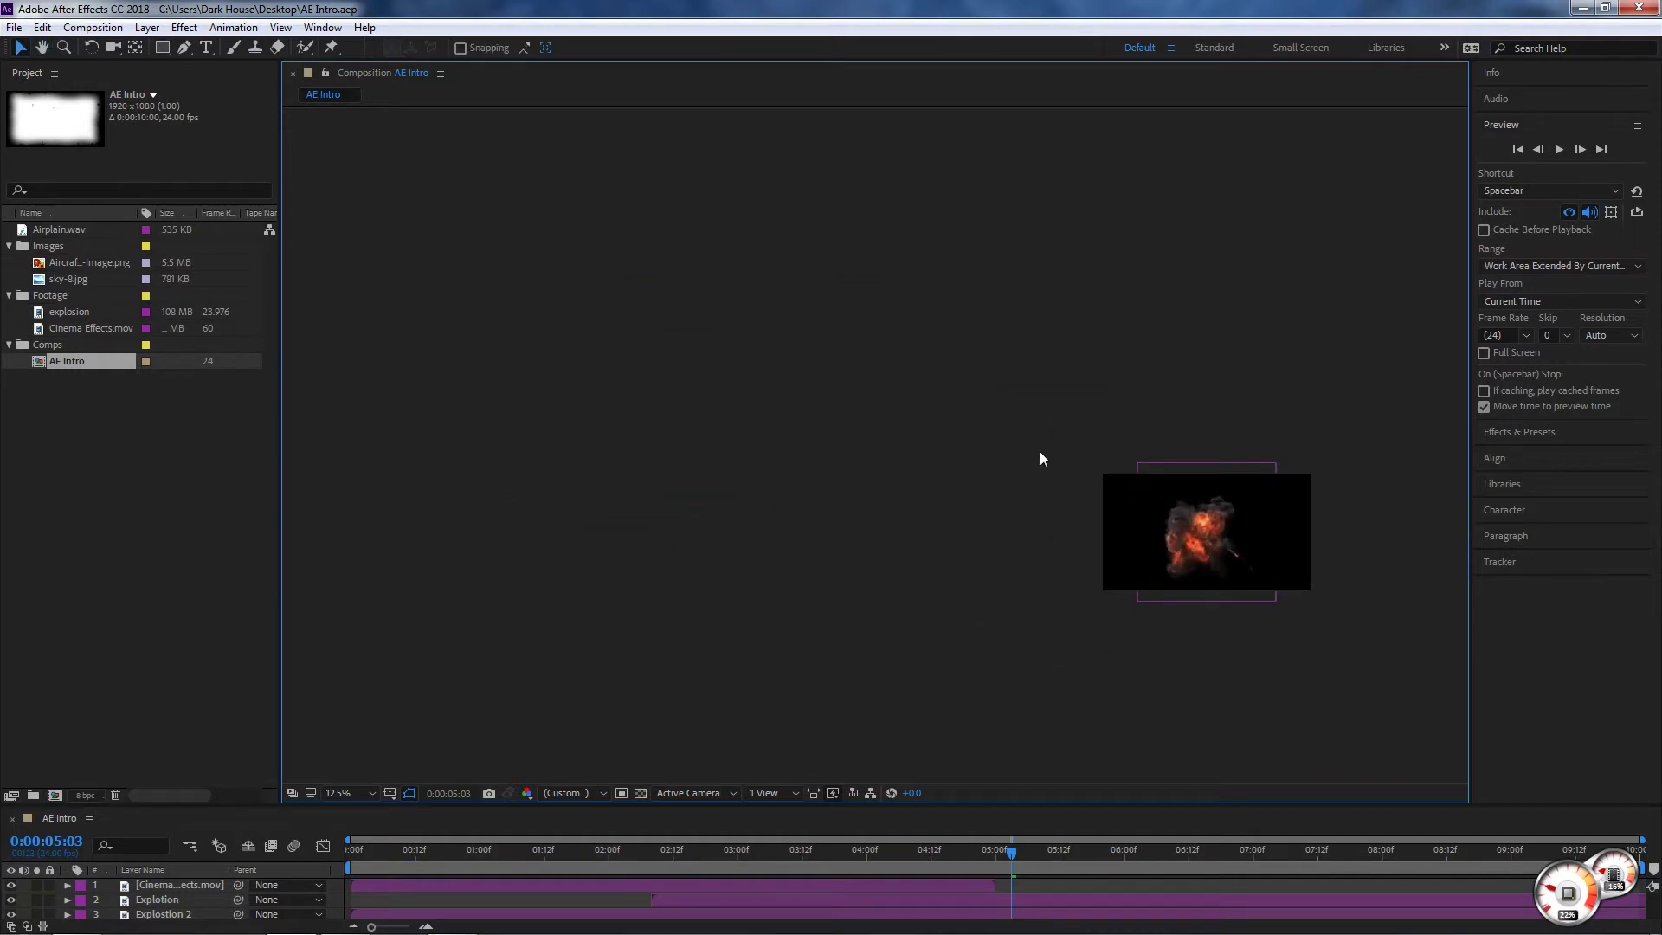
key("shift+slash")
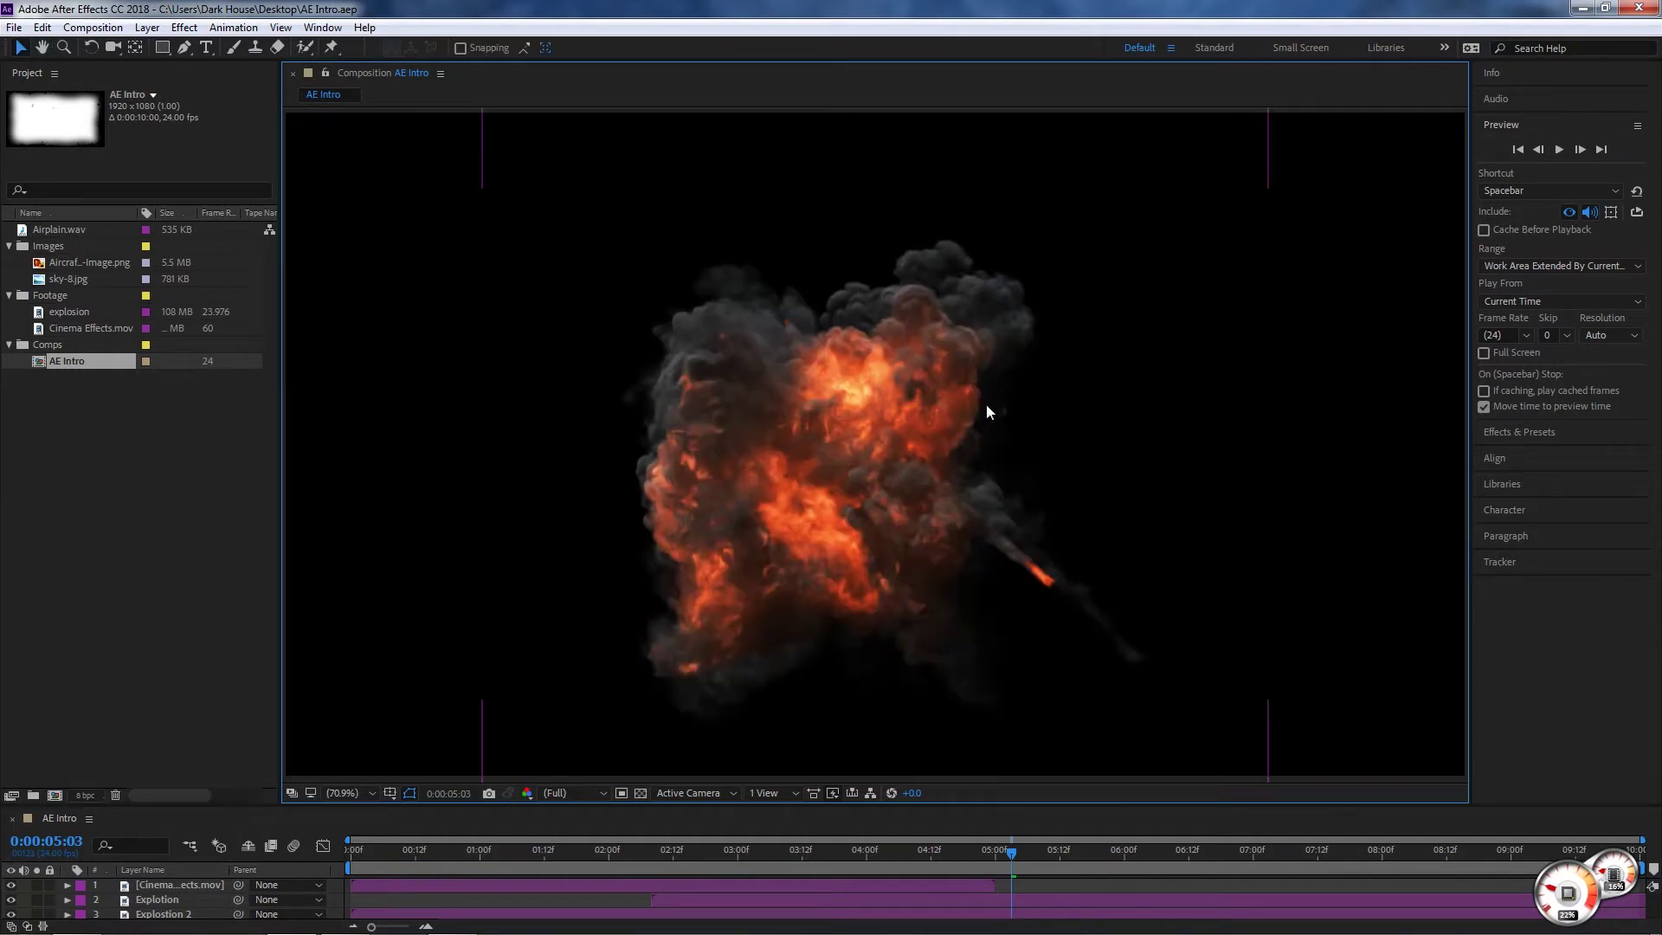
- Give the timeline more room, zoom out and pan, then refit the composition
left_click_drag(901, 804, 863, 457)
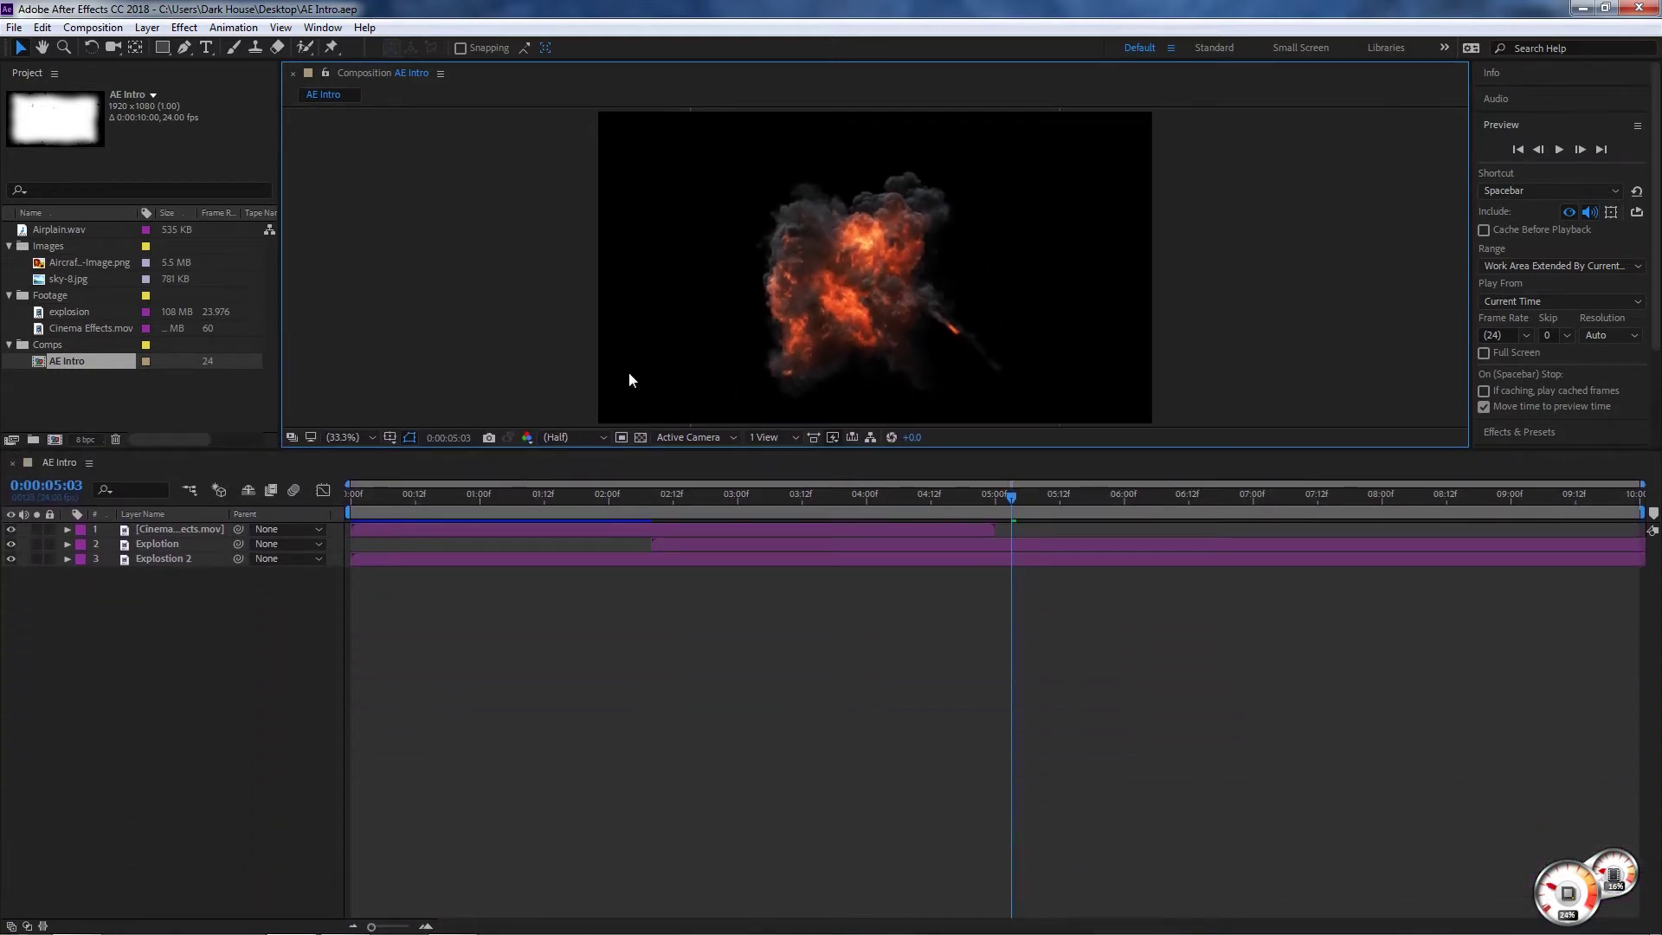
scroll(838, 304, "down", 6)
left_click_drag(838, 304, 542, 284)
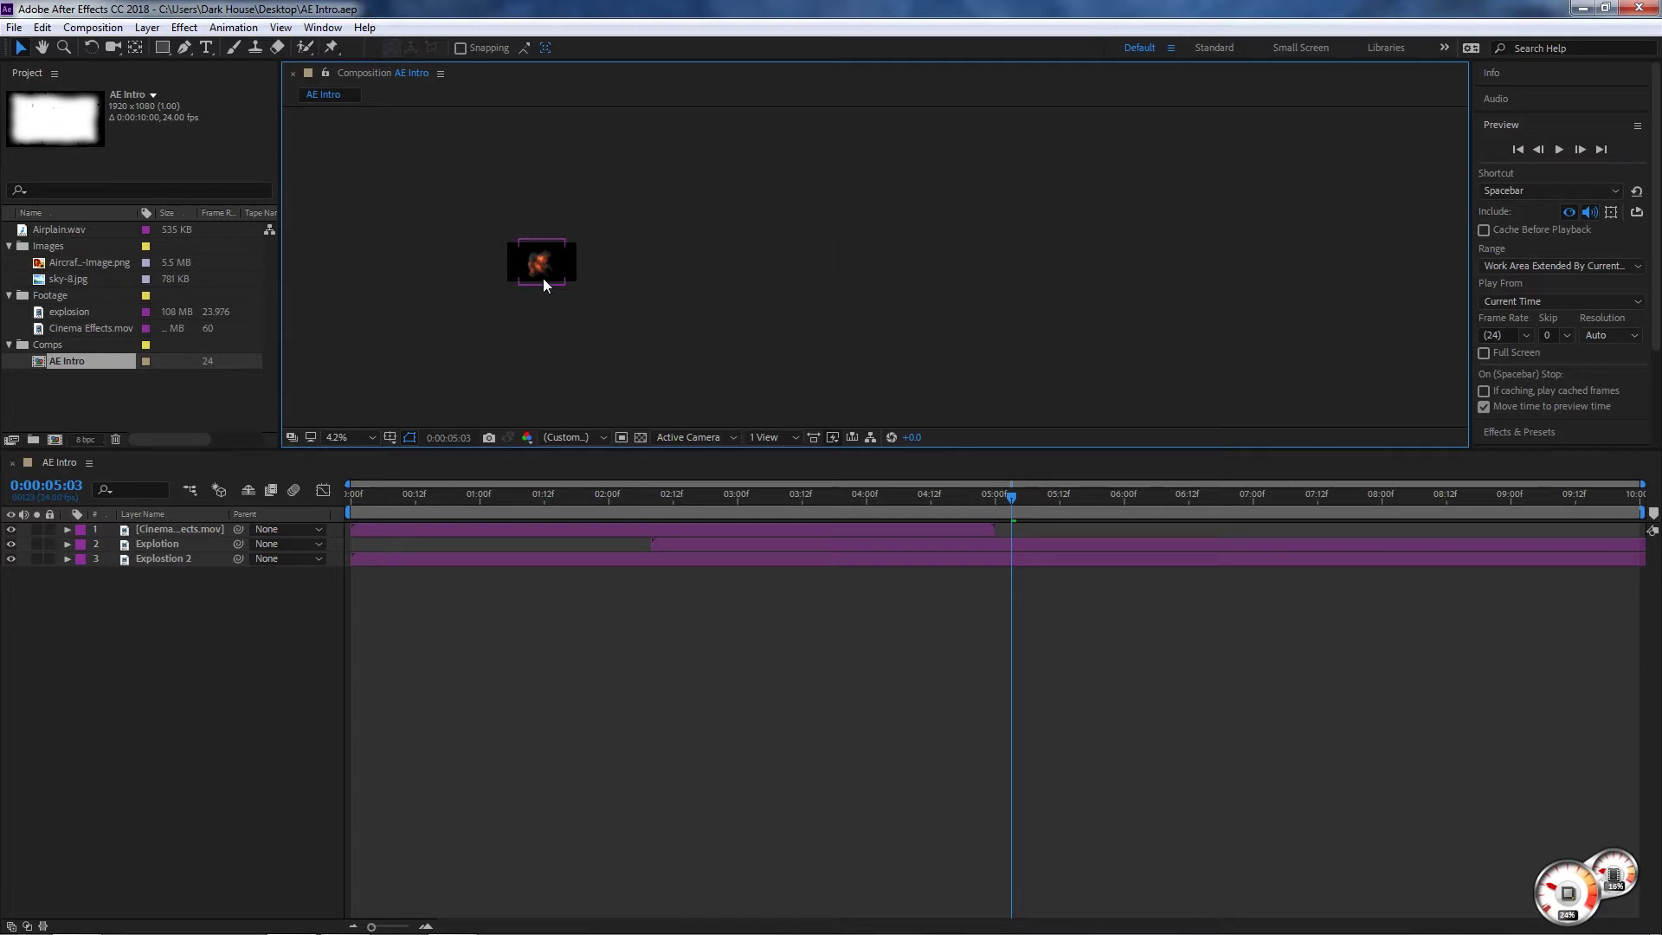
key("shift+slash")
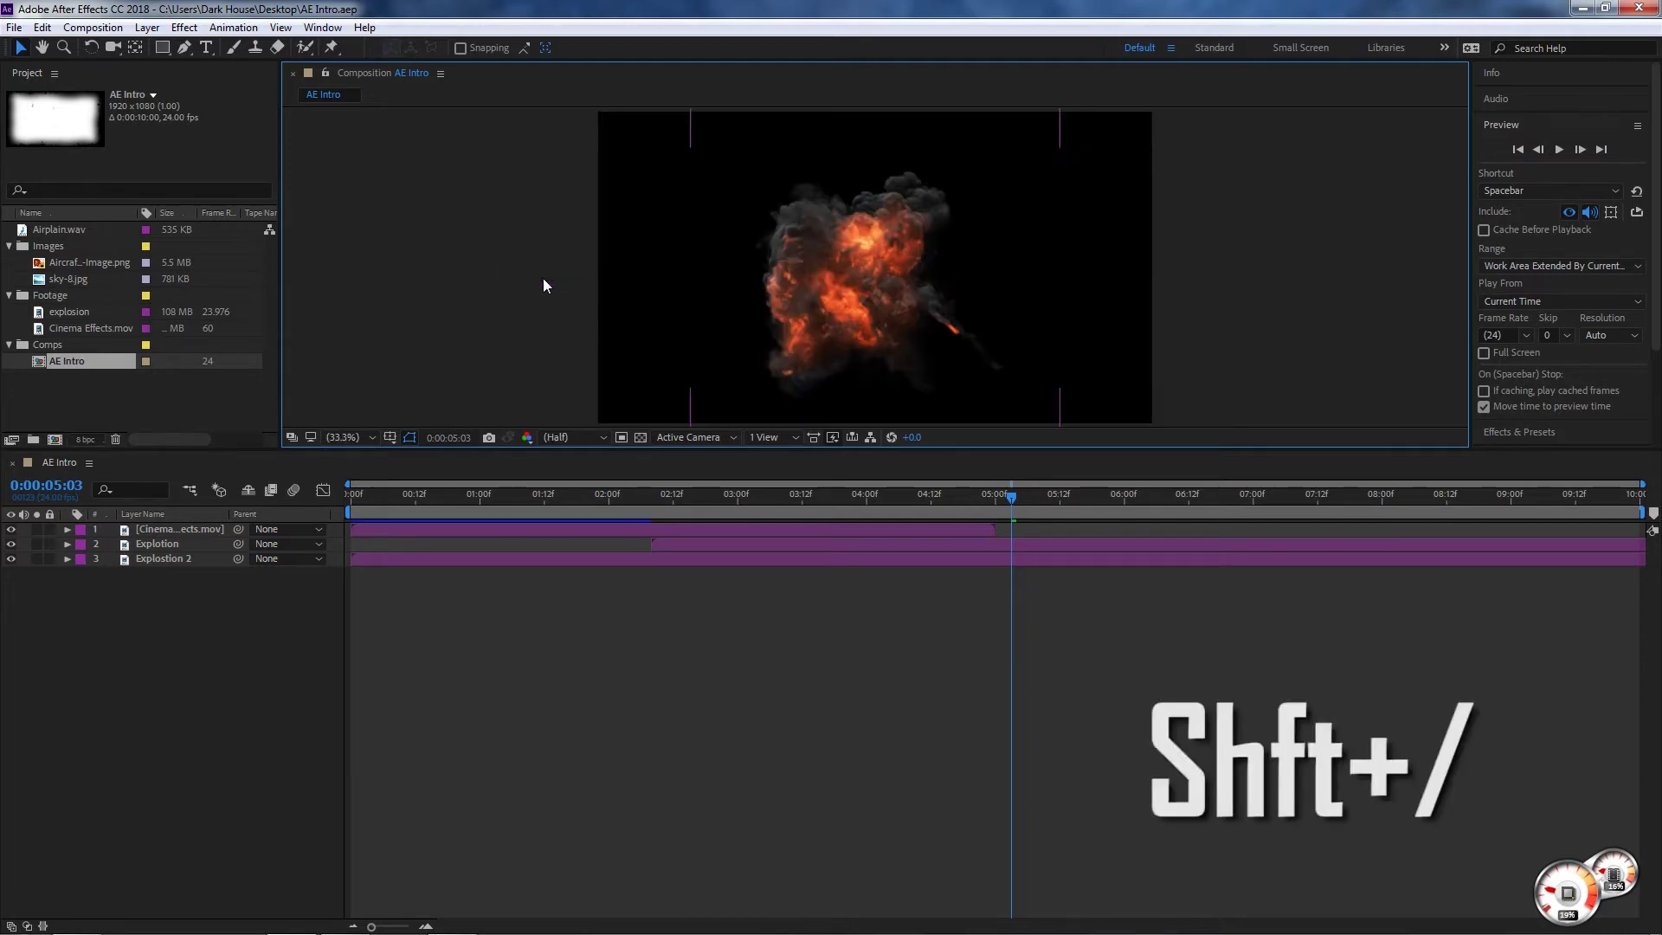
- Enlarge the viewer, set Cinema Effects to 0:00:00:55 and AE Intro back to 2:03
left_click_drag(776, 448, 814, 511)
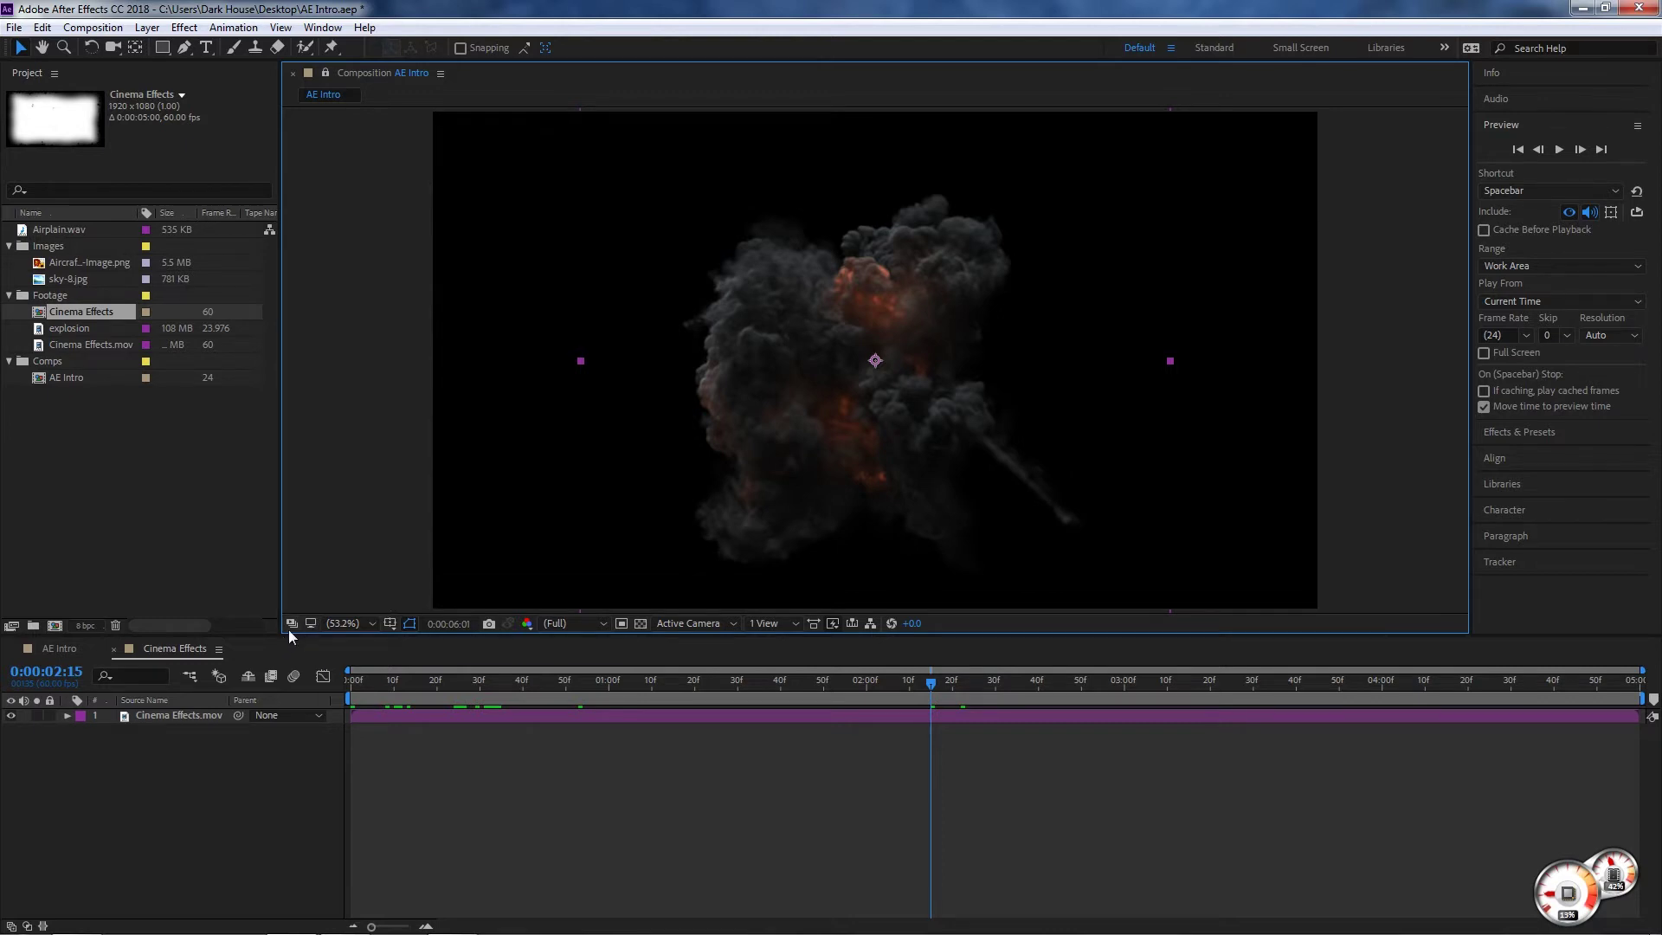
left_click_drag(527, 683, 583, 707)
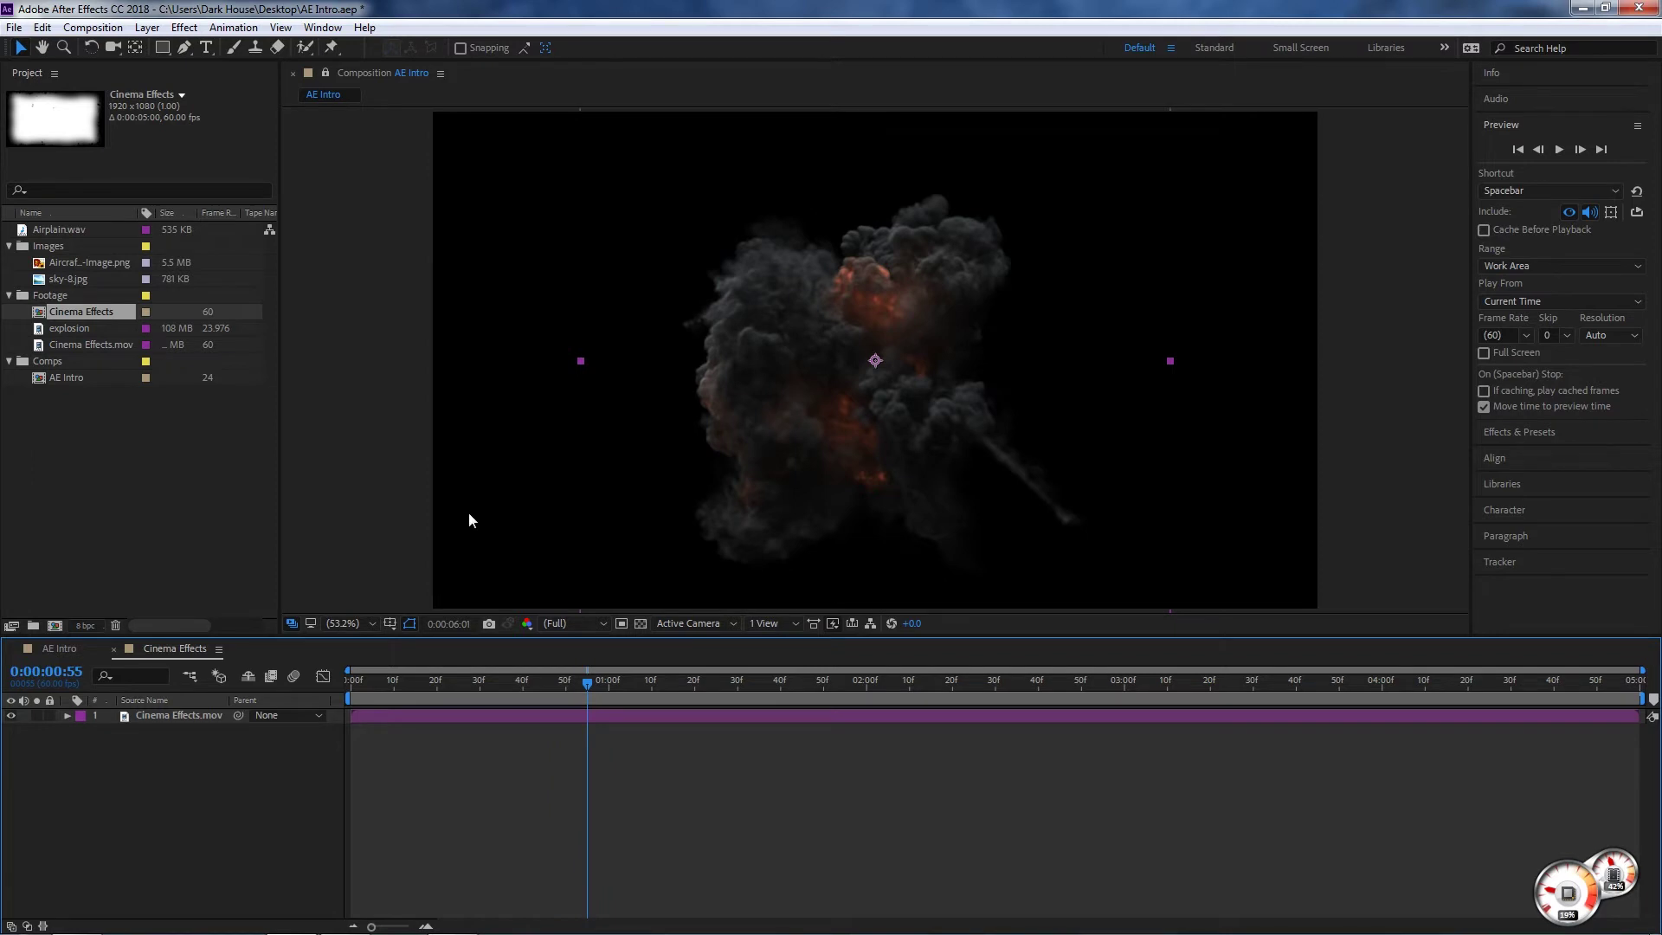
left_click(69, 648)
left_click(152, 652)
left_click(61, 649)
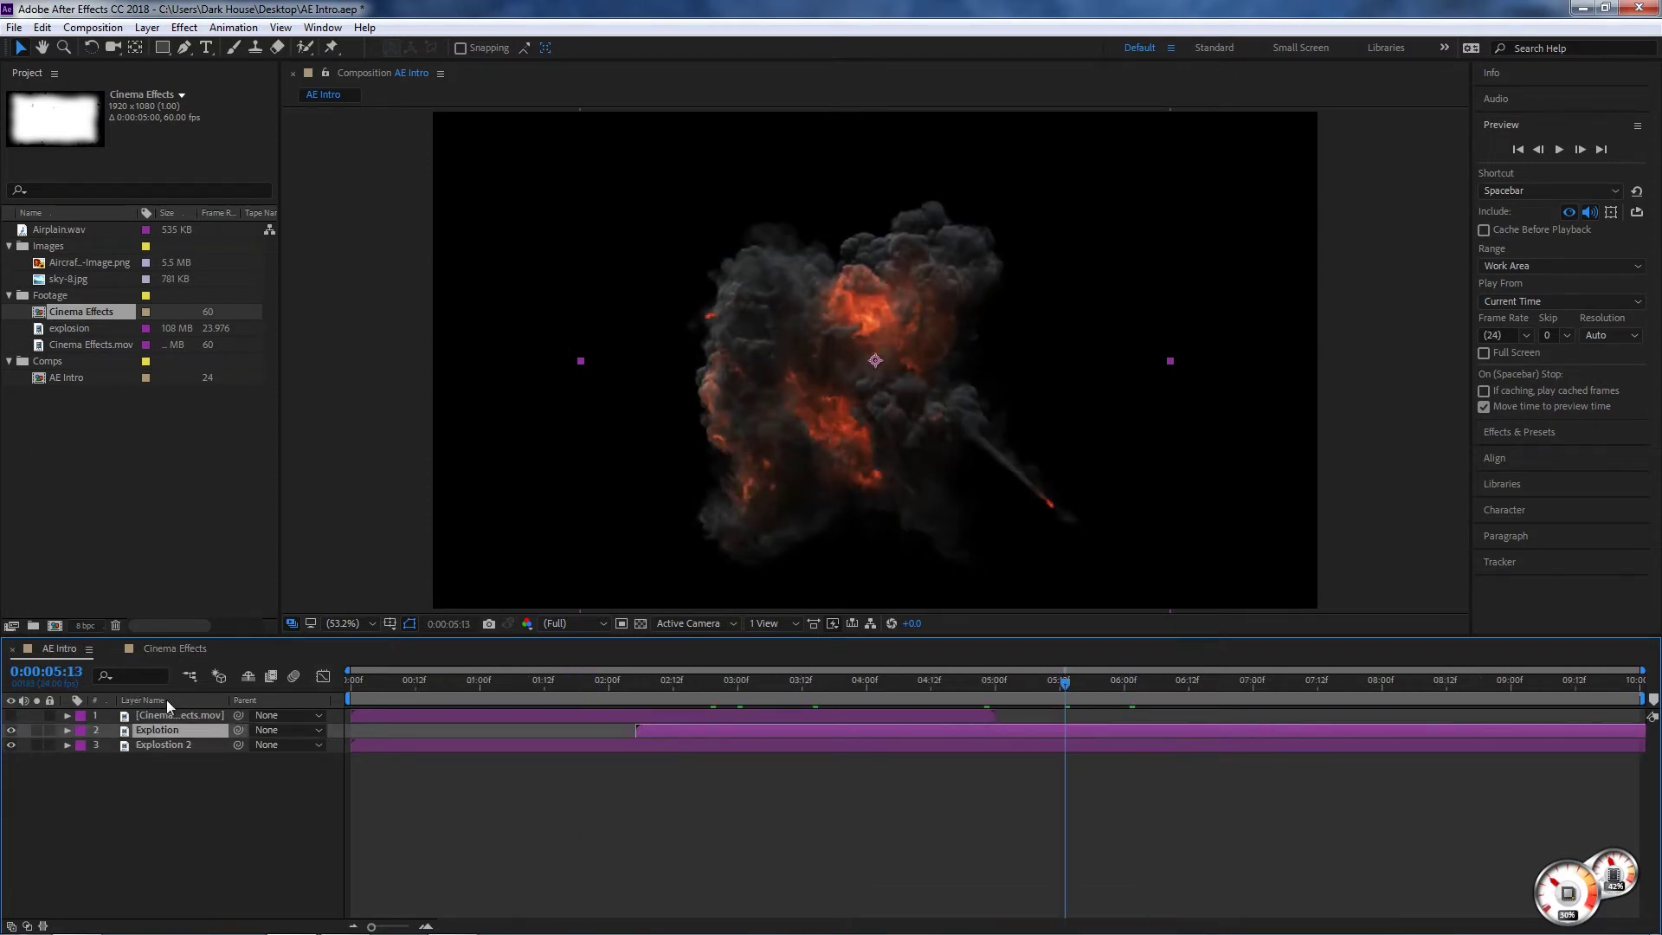
left_click_drag(664, 690, 624, 684)
- Hide the Cinema Effects overlay layer, open its composition, and lock the viewer to it
left_click(138, 717)
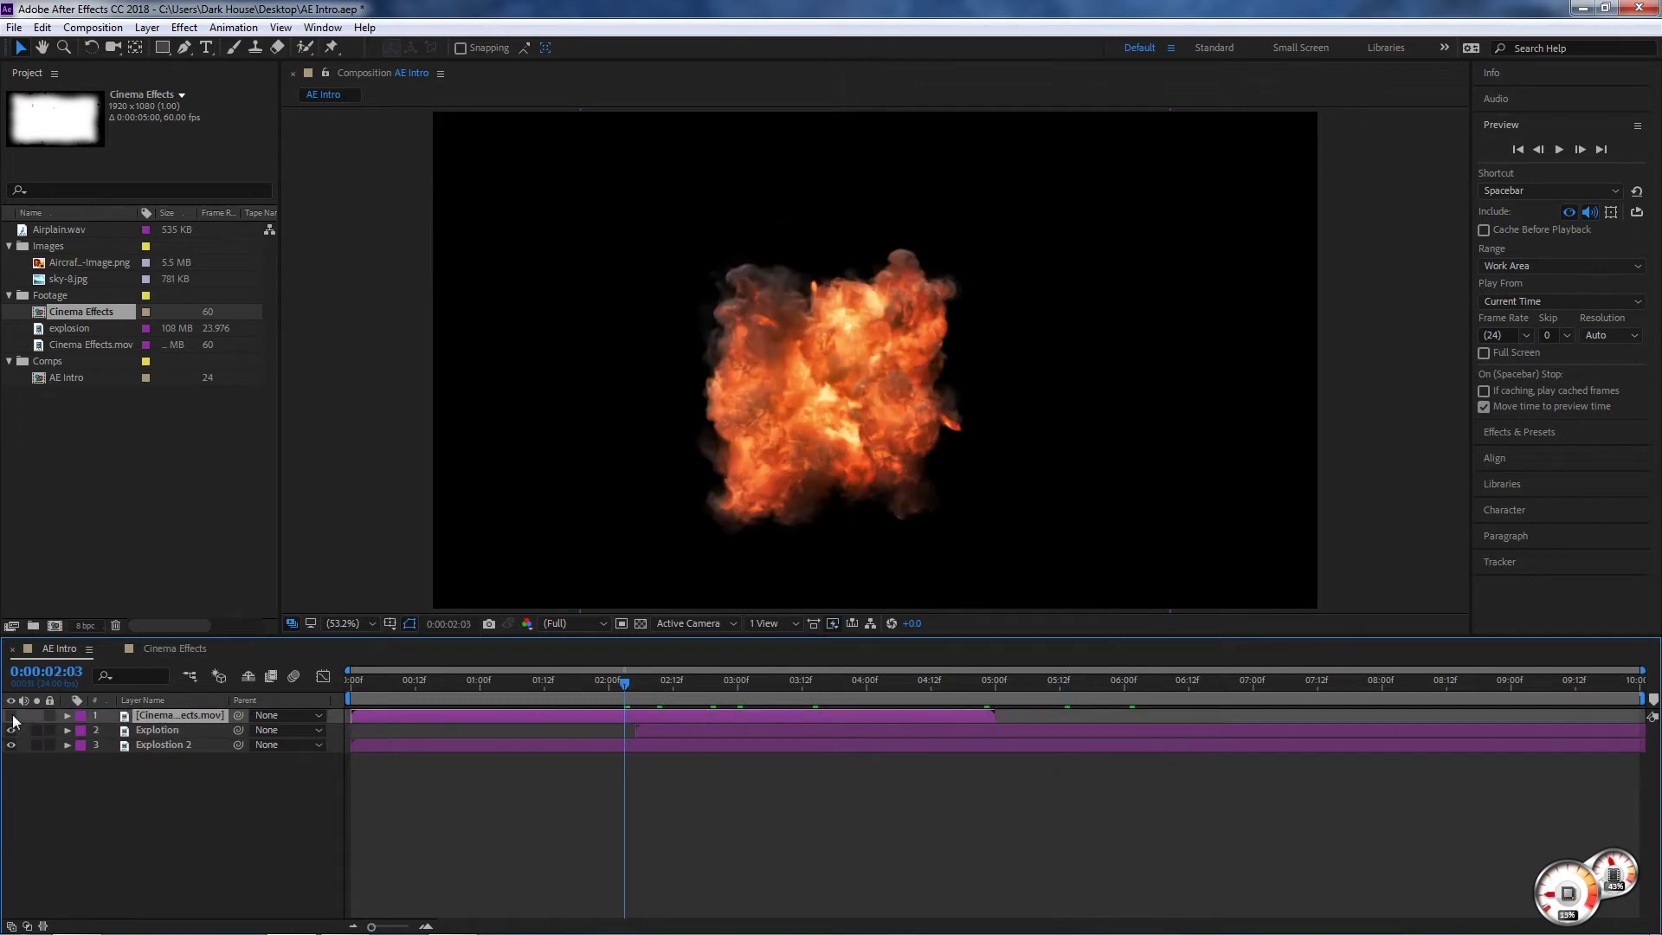
left_click(10, 715)
left_click(10, 715)
double_click(350, 712)
left_click(325, 73)
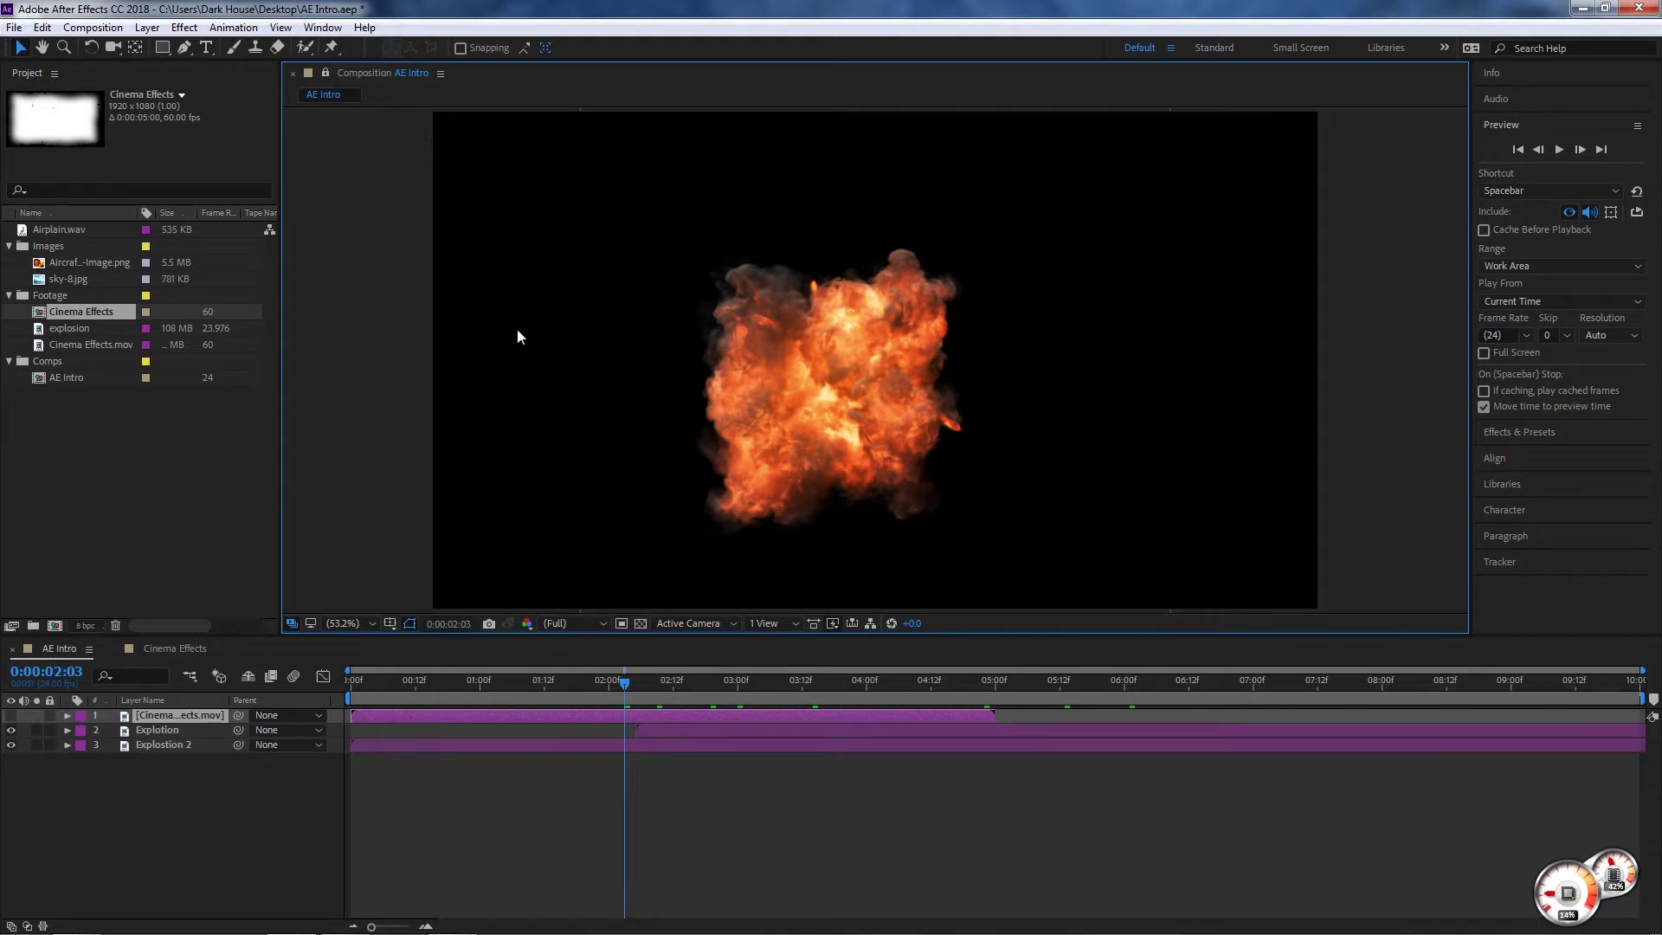
- Add a new viewer showing Cinema Effects and move its time to 0:00:01:16
left_click(280, 27)
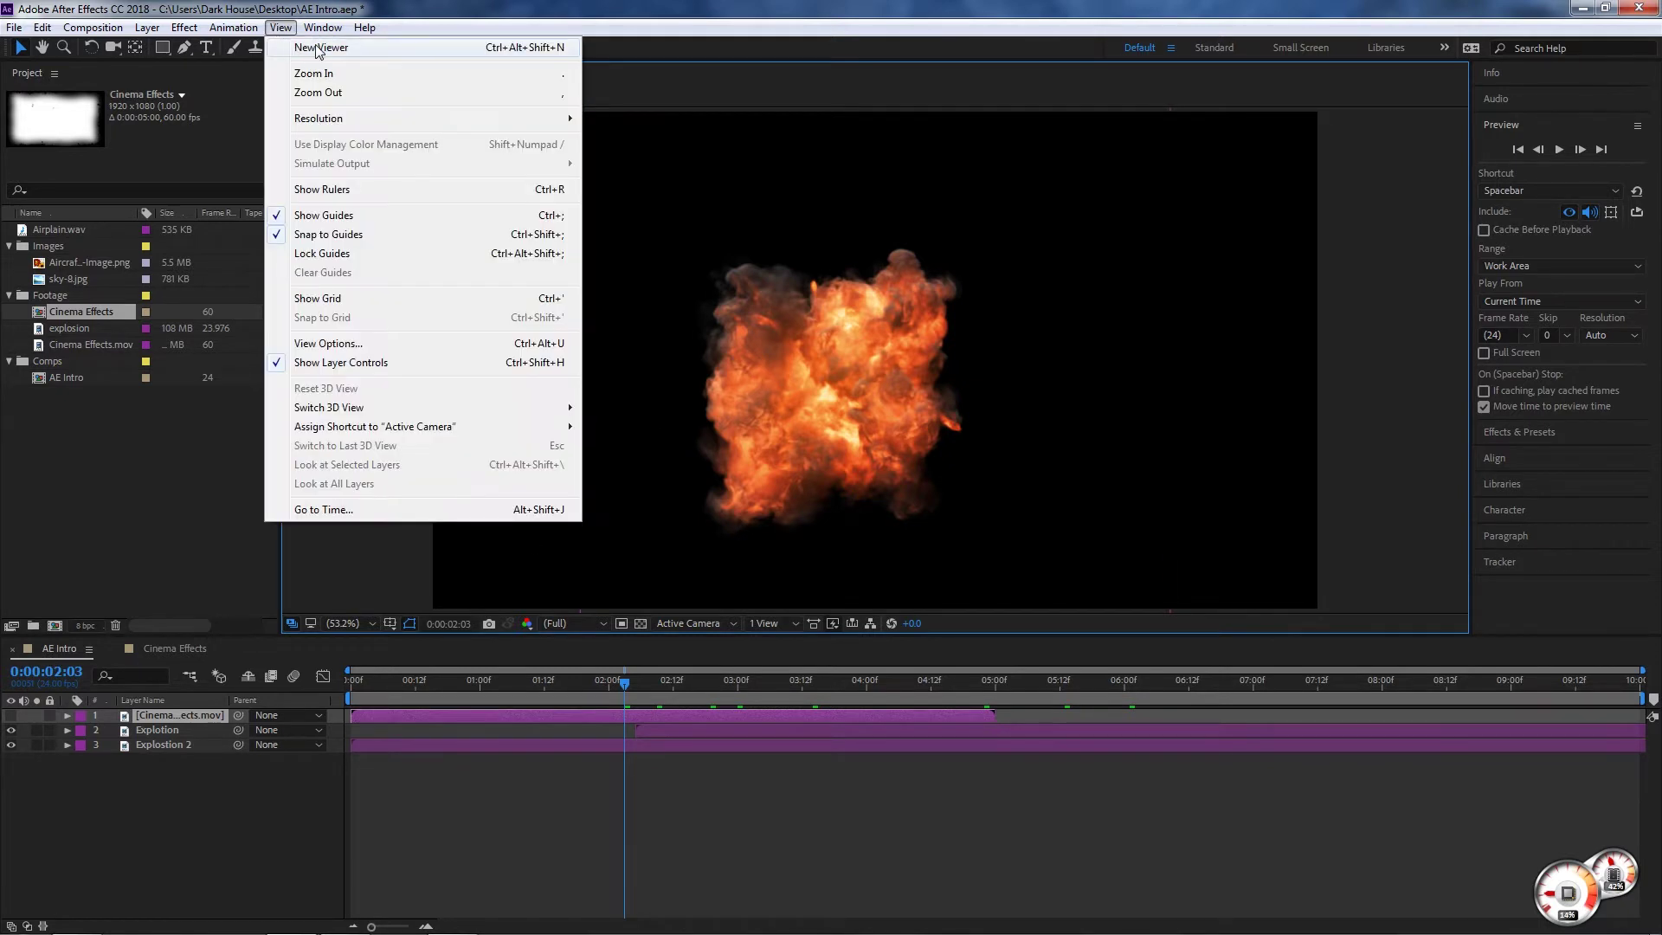
left_click(317, 46)
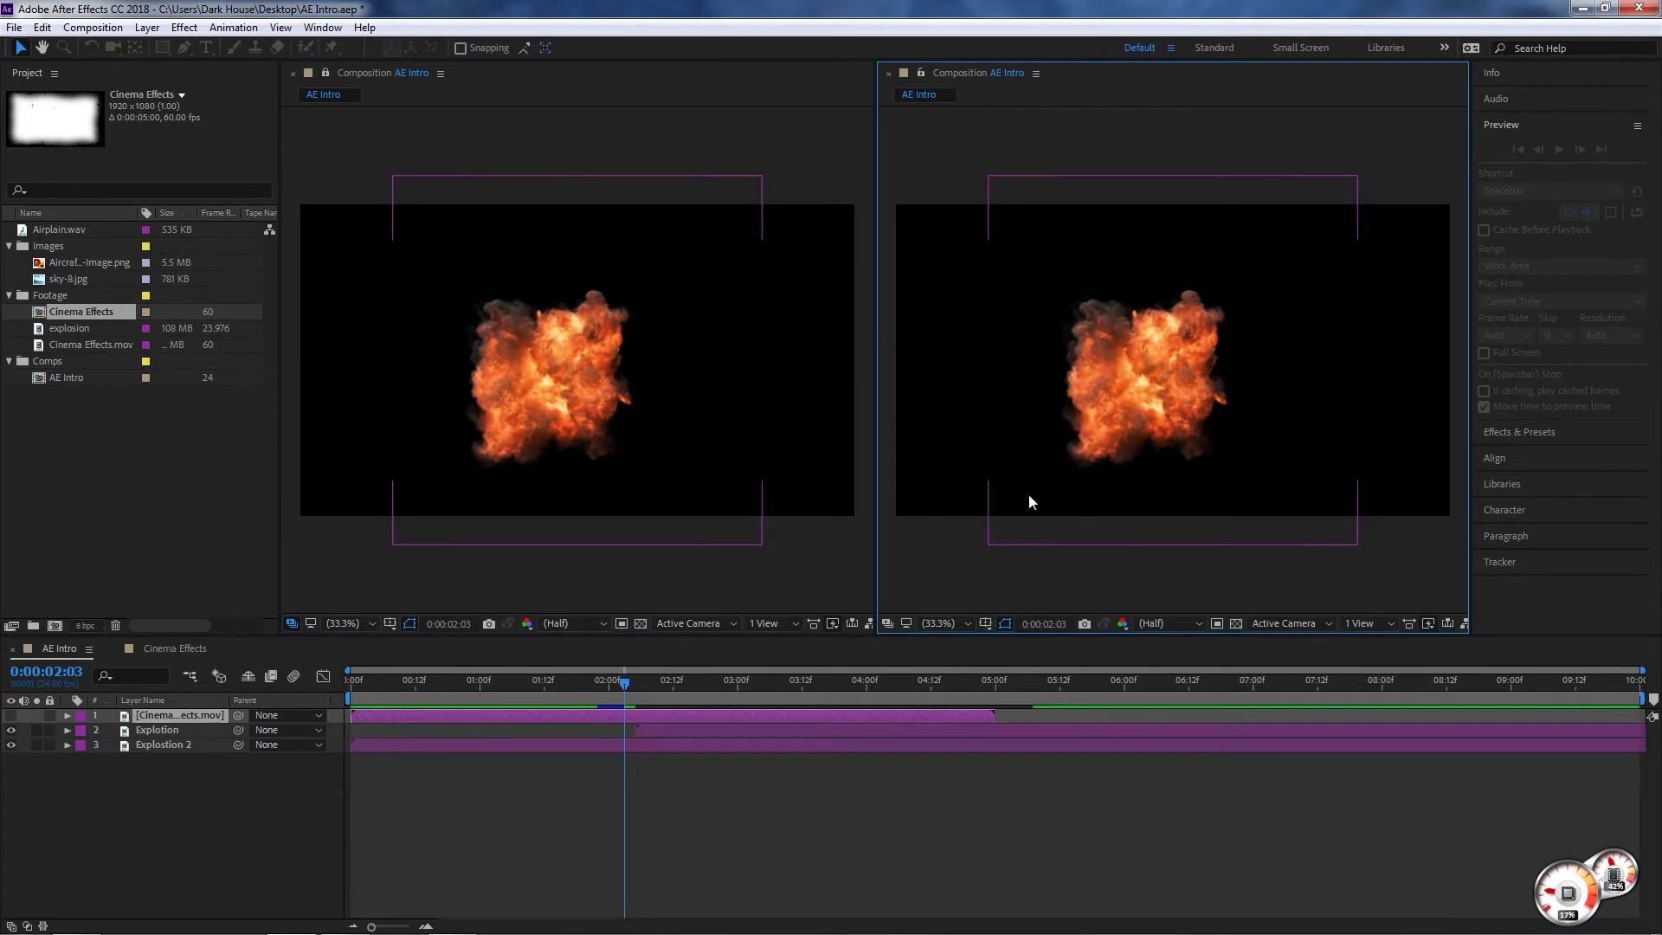
left_click(174, 648)
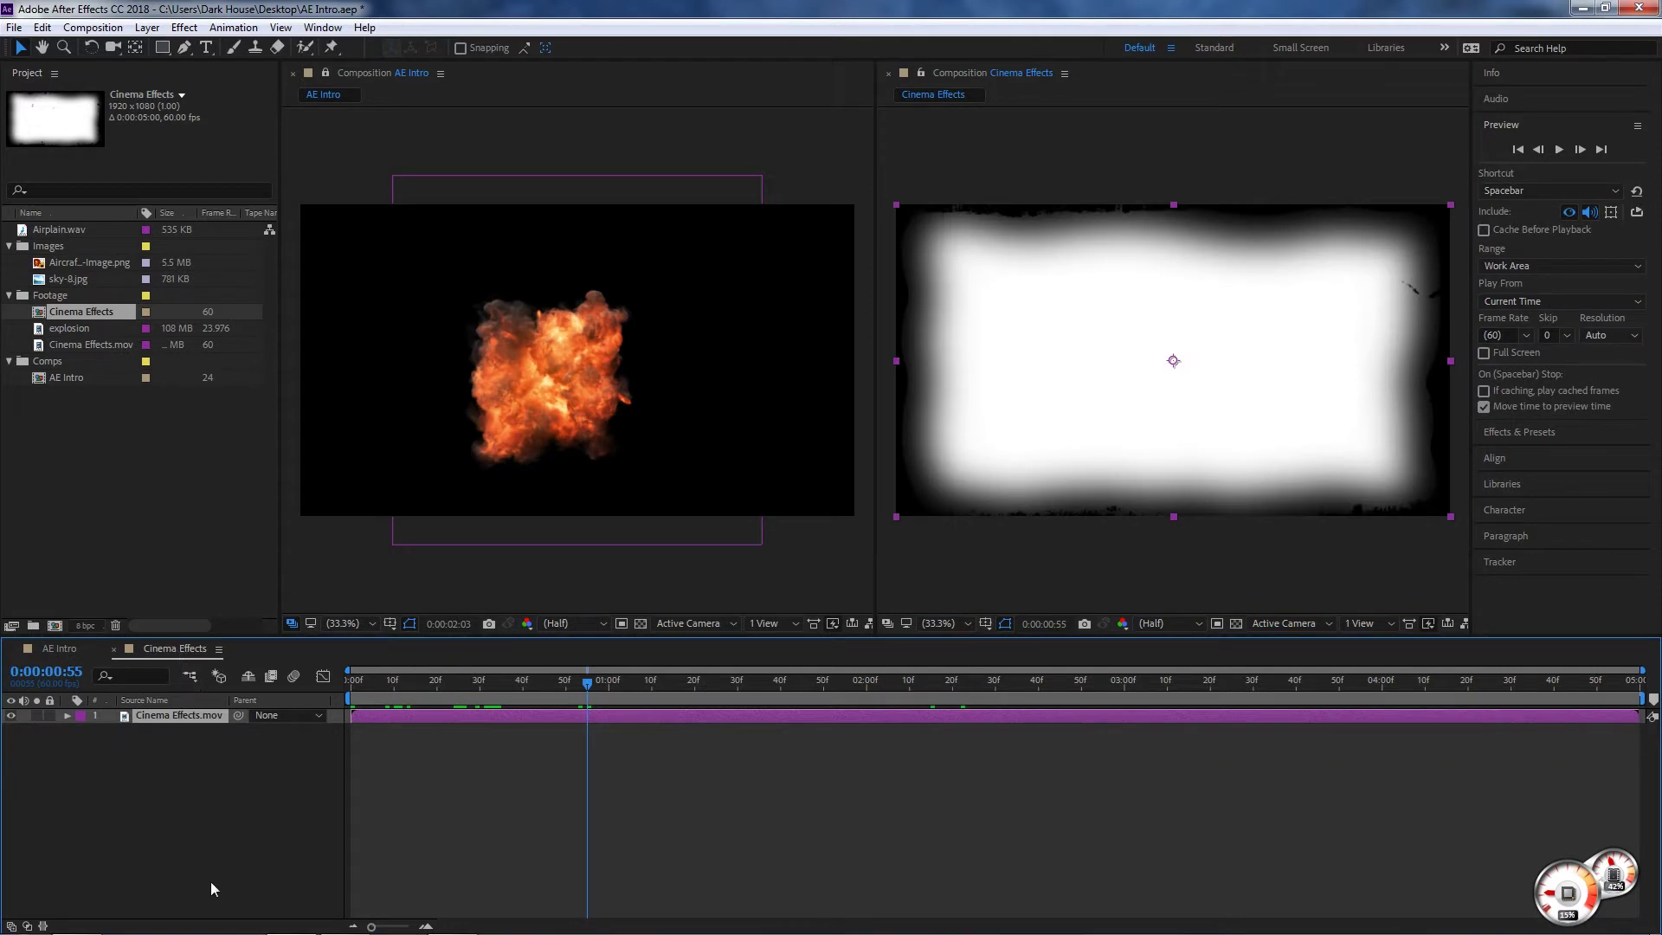
left_click_drag(595, 688, 746, 688)
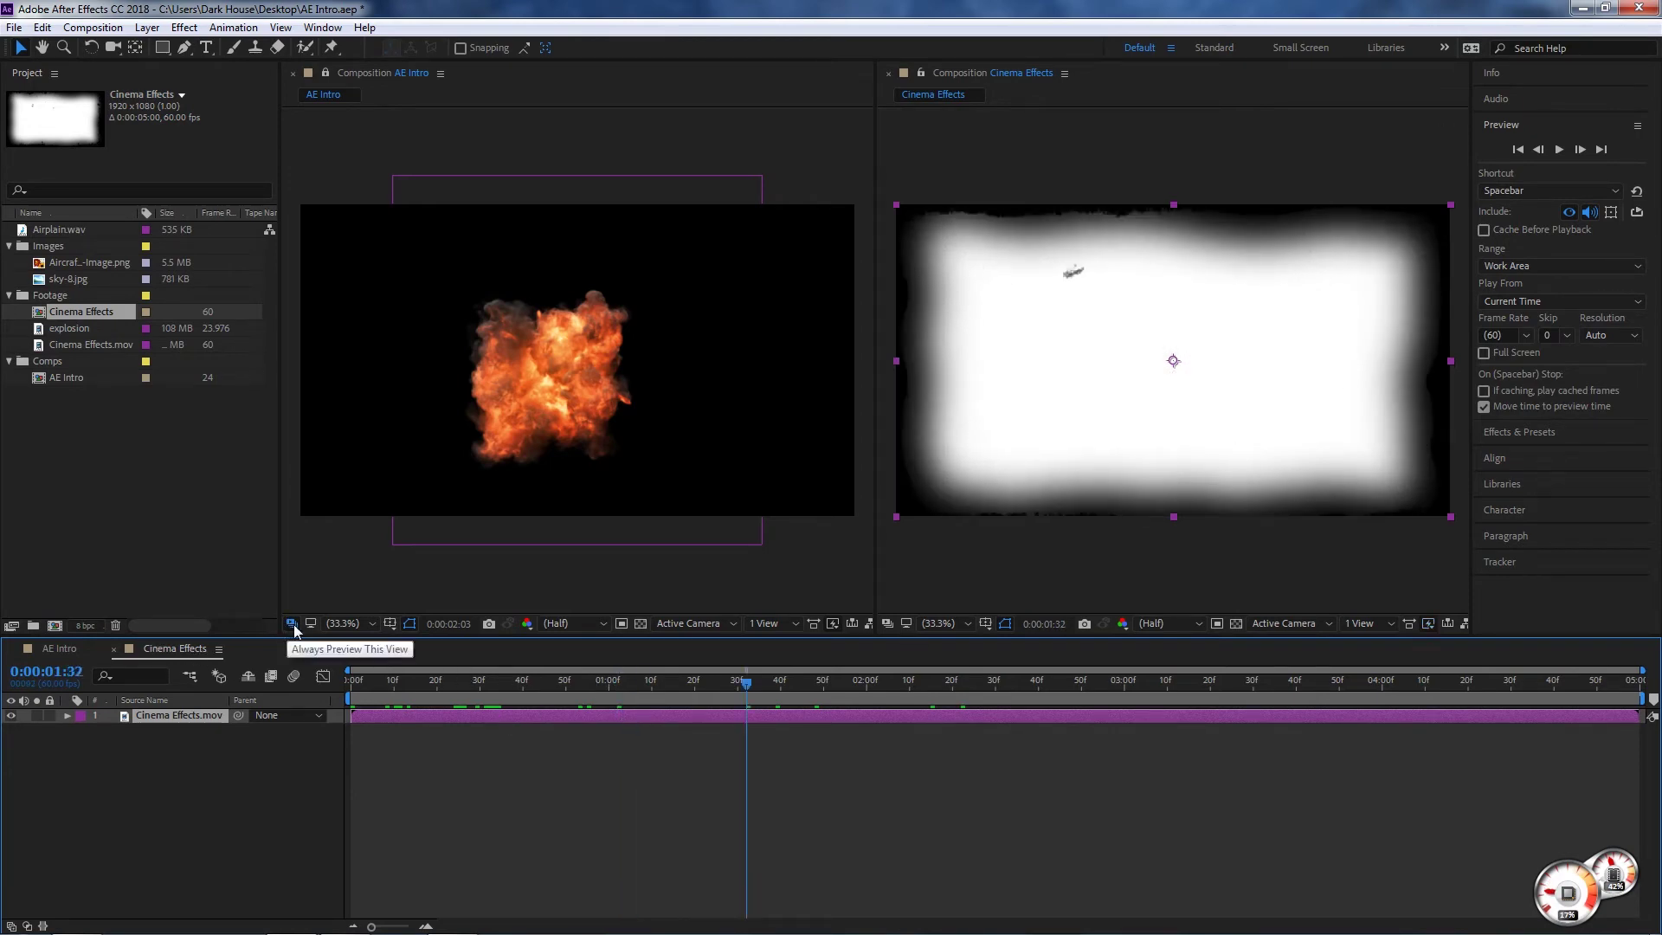
- Delay the Explotion layer's start, preview it, and move it below Explostion 2 with Ctrl+[
left_click_drag(743, 684, 917, 684)
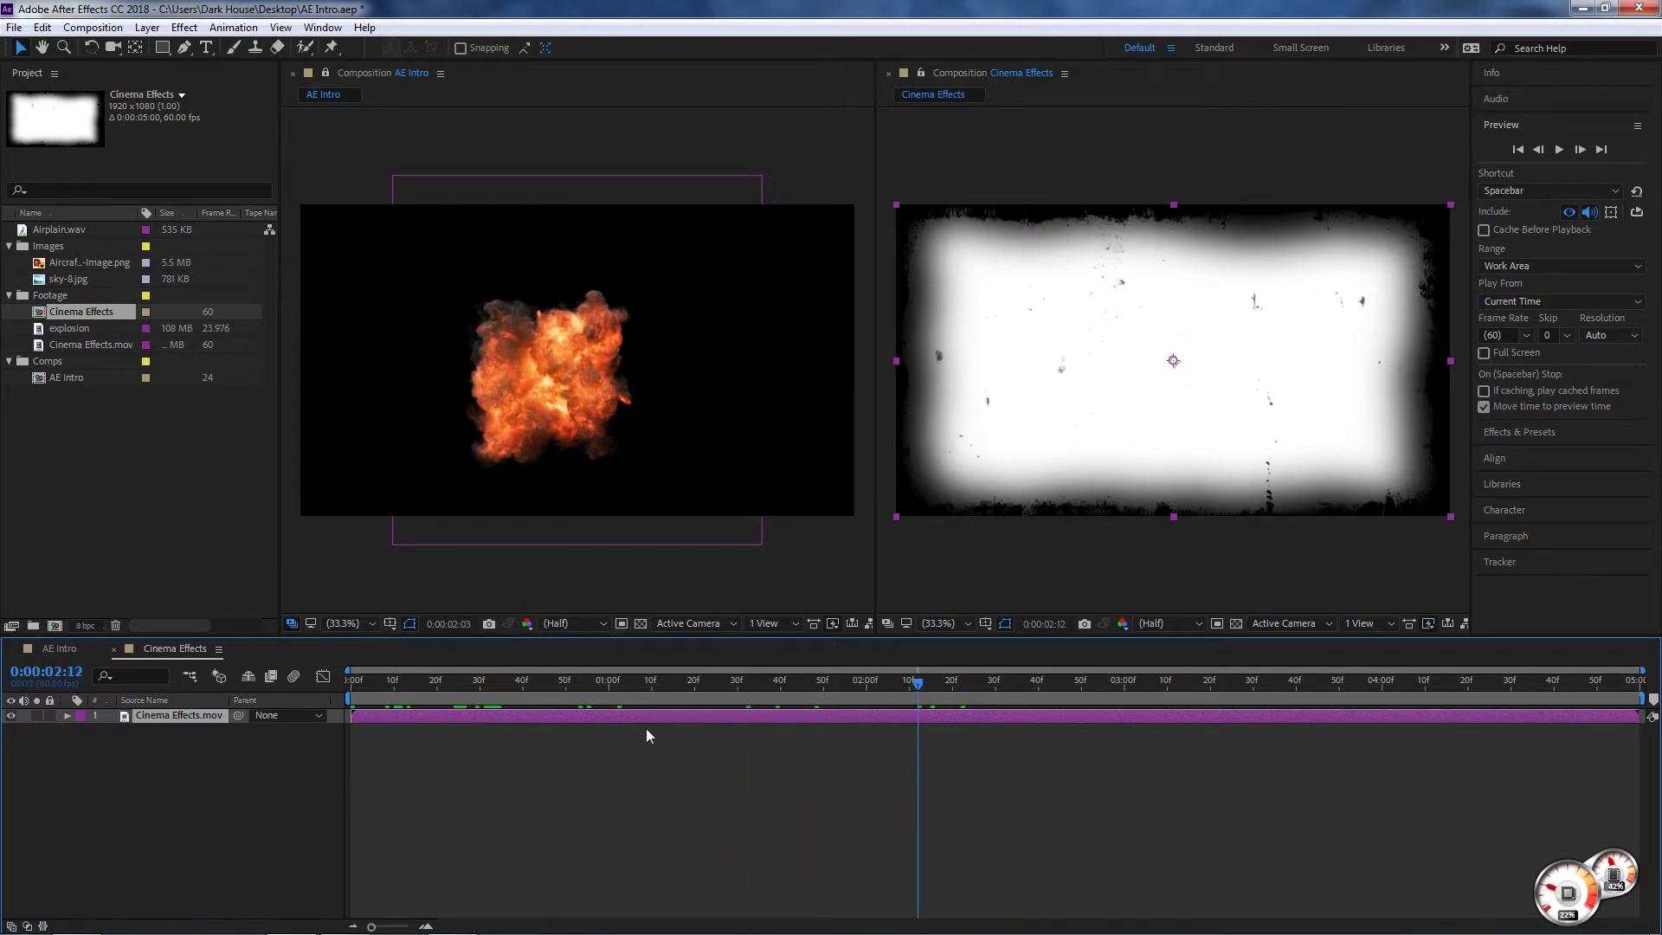
key("space")
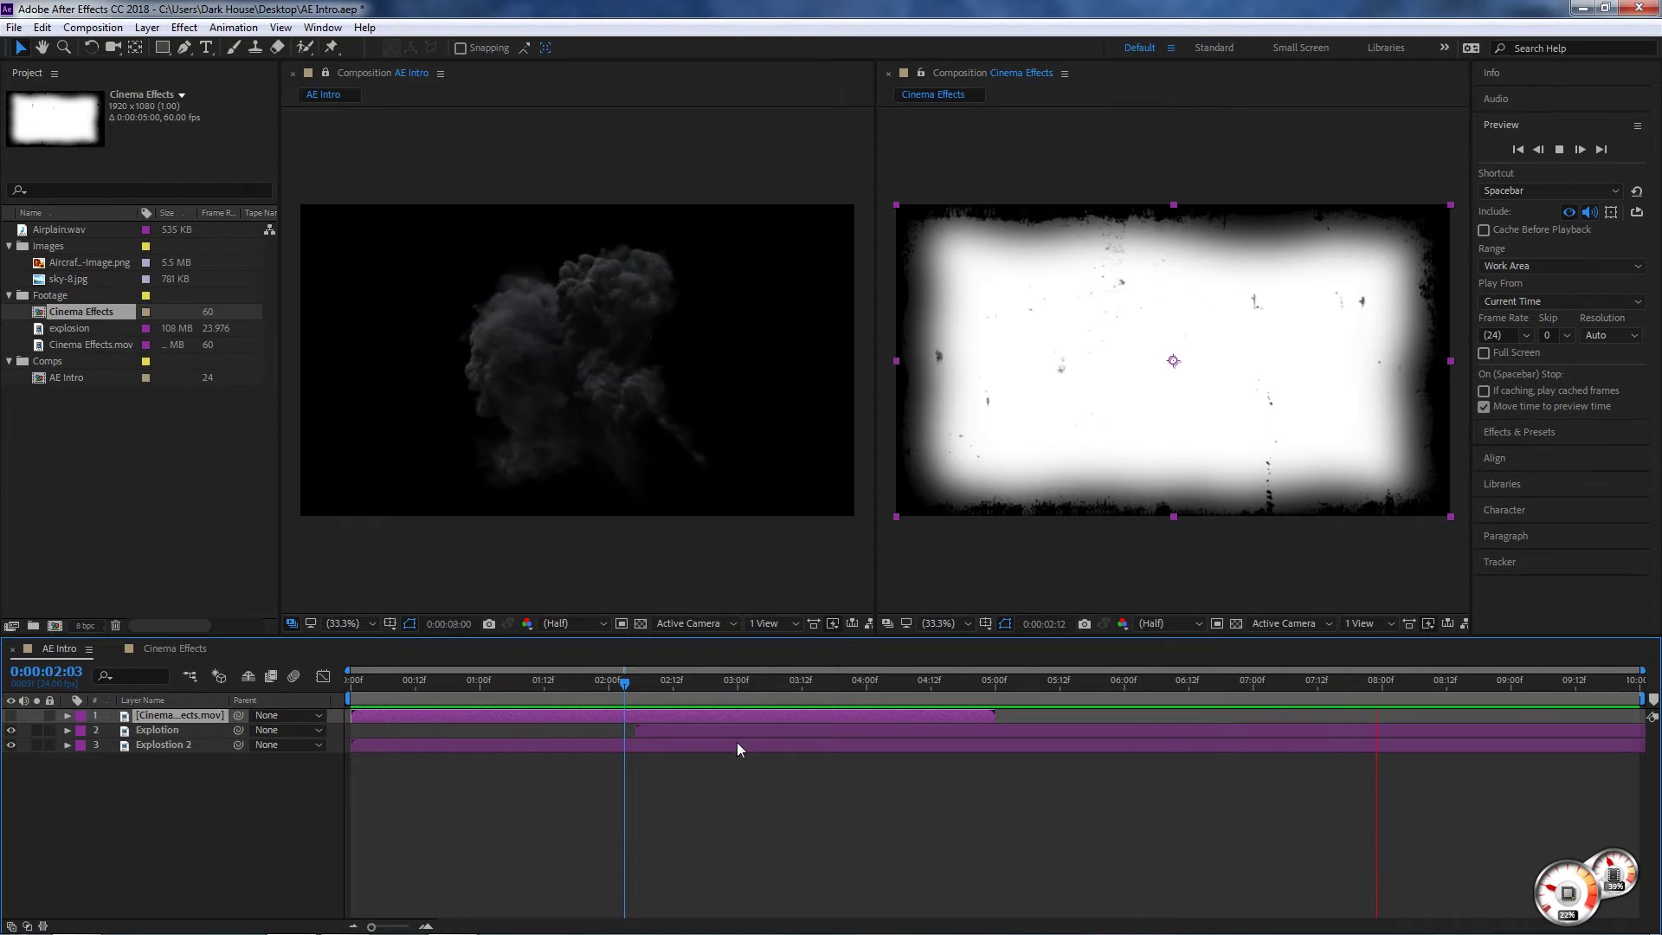
left_click_drag(638, 731, 970, 731)
key("space")
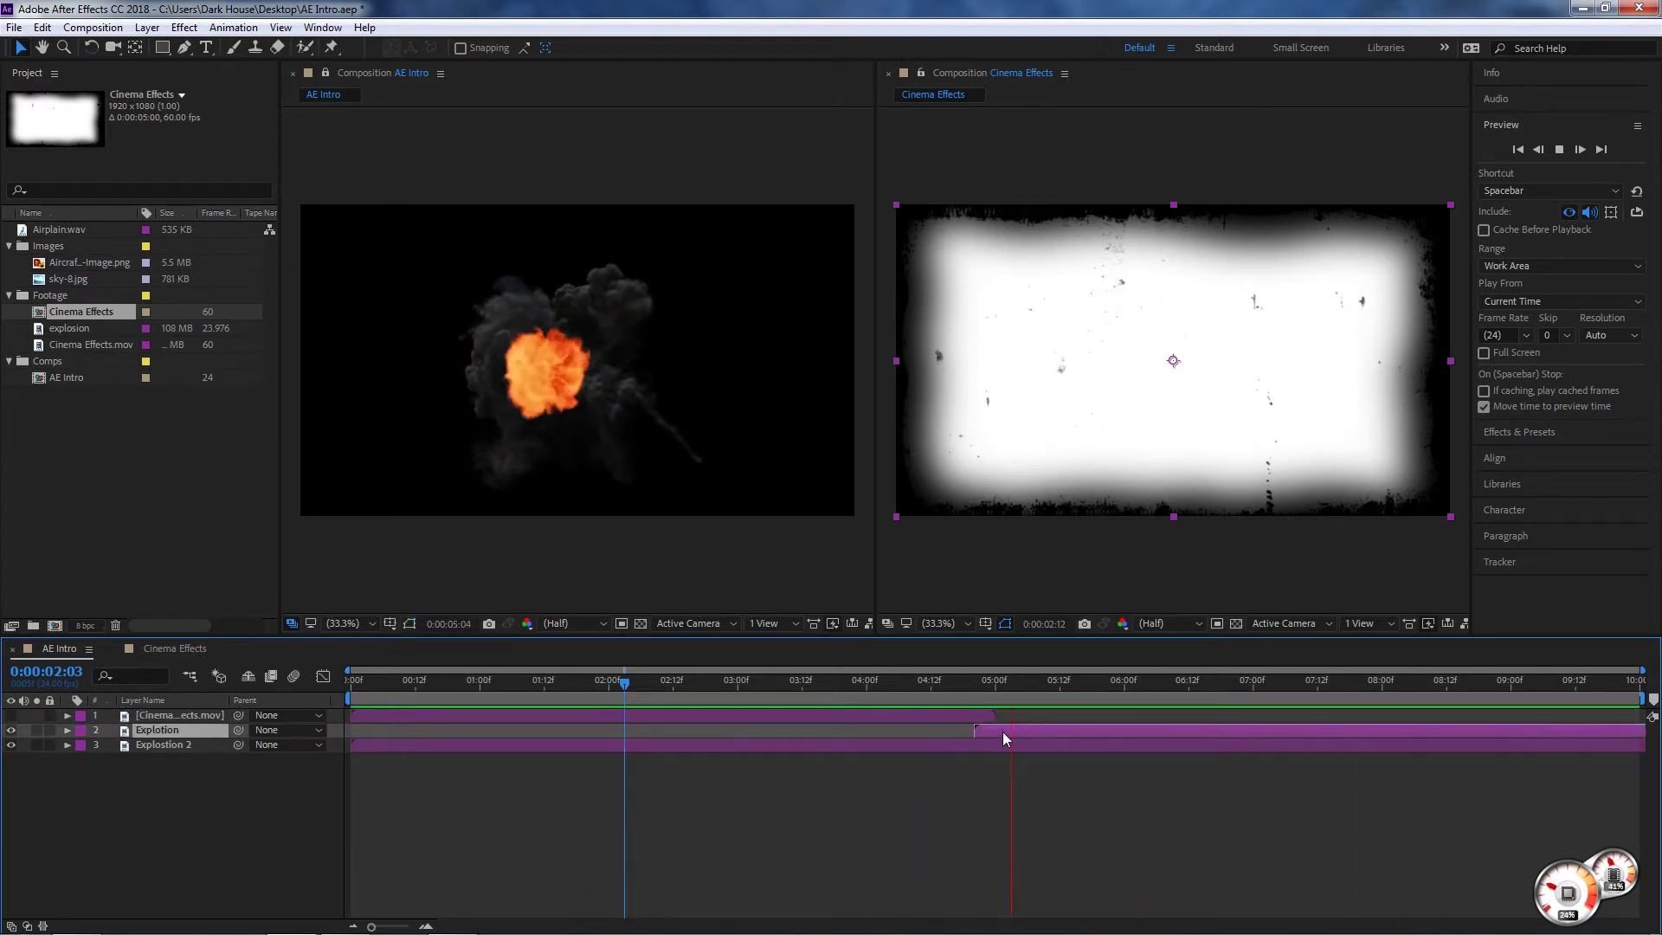
key("space")
key("ctrl+bracketleft")
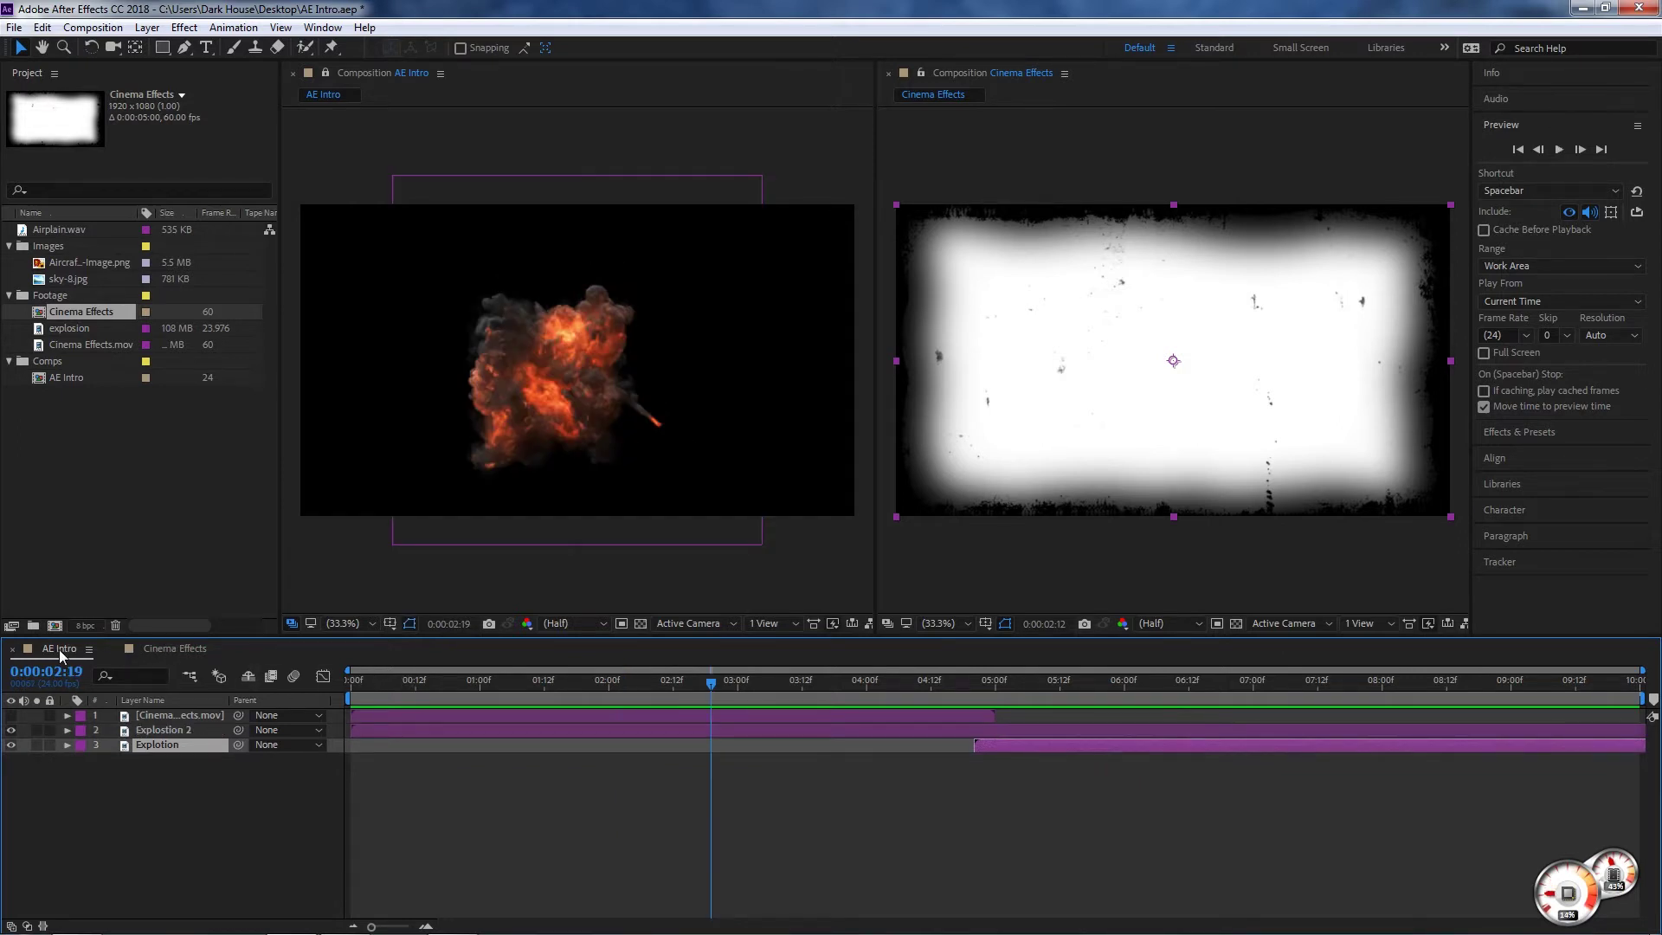
- Step the Cinema Effects timeline forward to 0:00:03:10
left_click(170, 647)
mouse_move(921, 684)
left_mouse_down()
mouse_move(501, 684)
mouse_move(962, 693)
mouse_move(920, 684)
left_mouse_up()
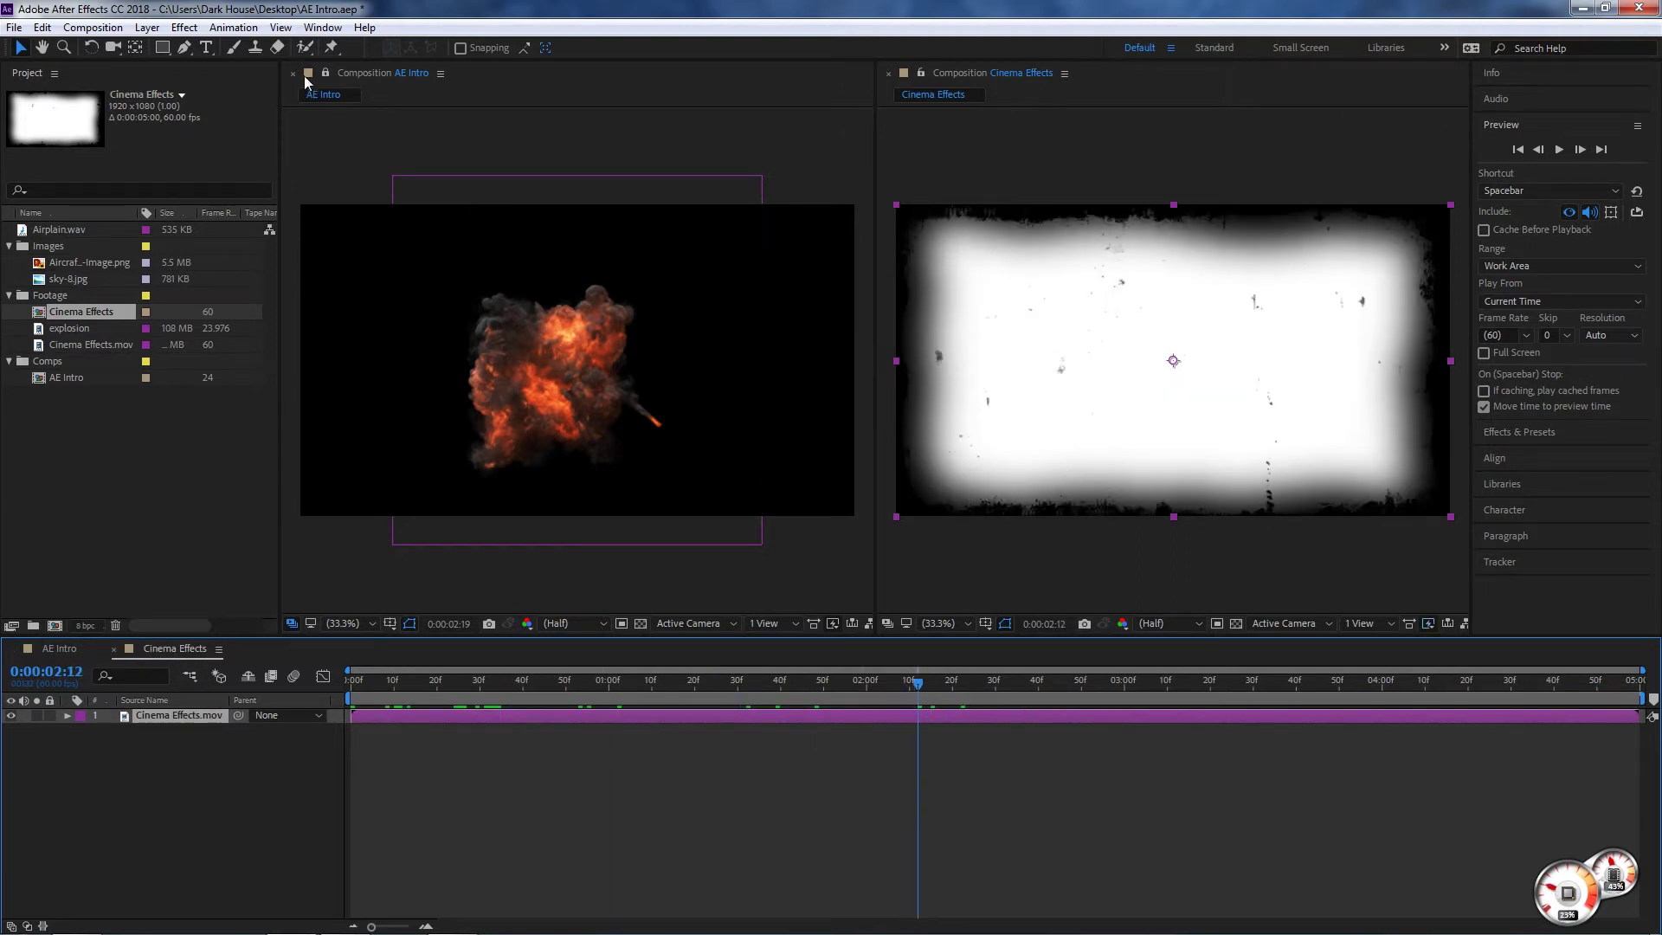
left_click_drag(818, 690, 1167, 723)
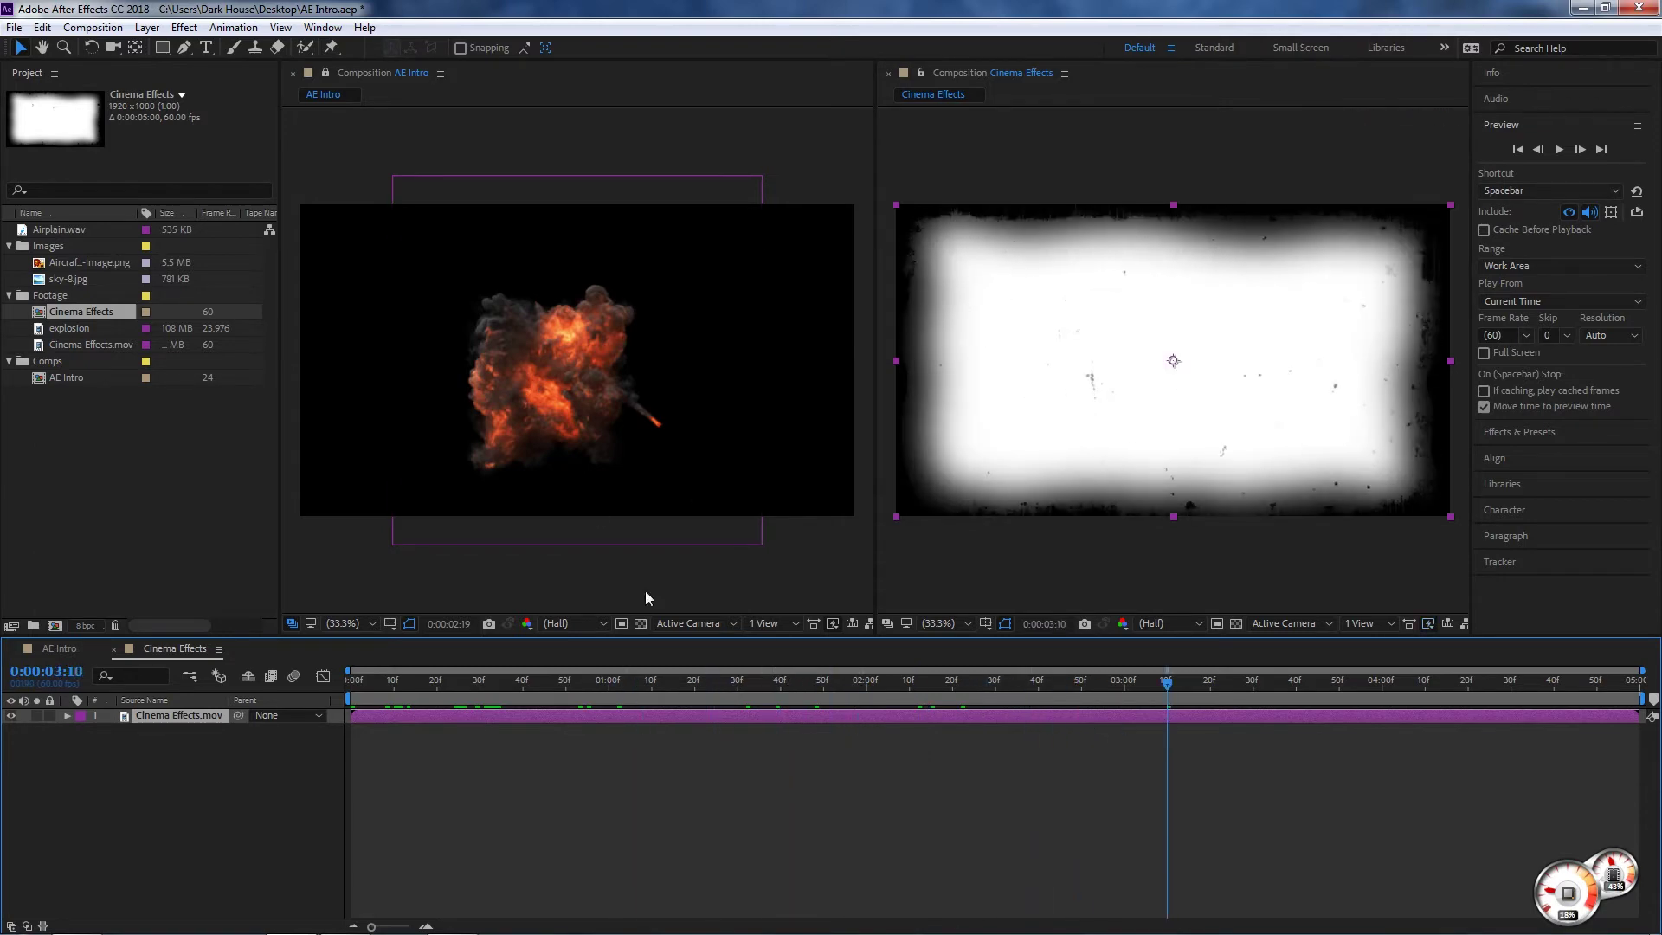
- Set Cinema Effects to 0:00:01:50, preview AE Intro to 0:00:02:19, and deselect Explotion
left_click_drag(843, 697, 823, 693)
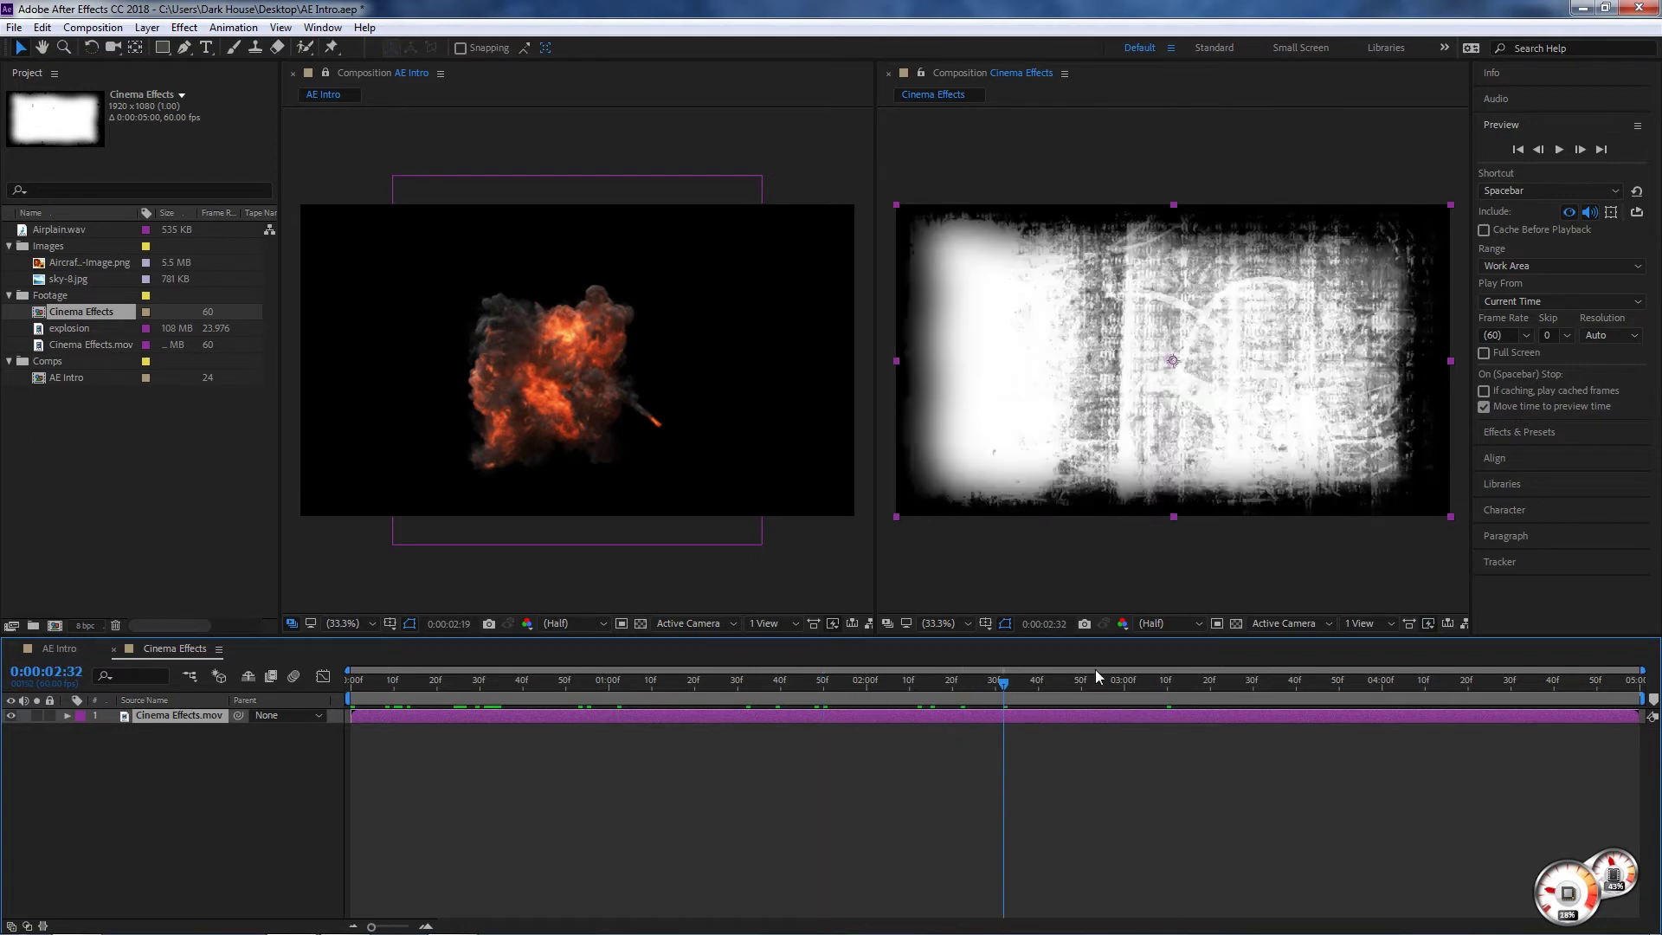
key("space")
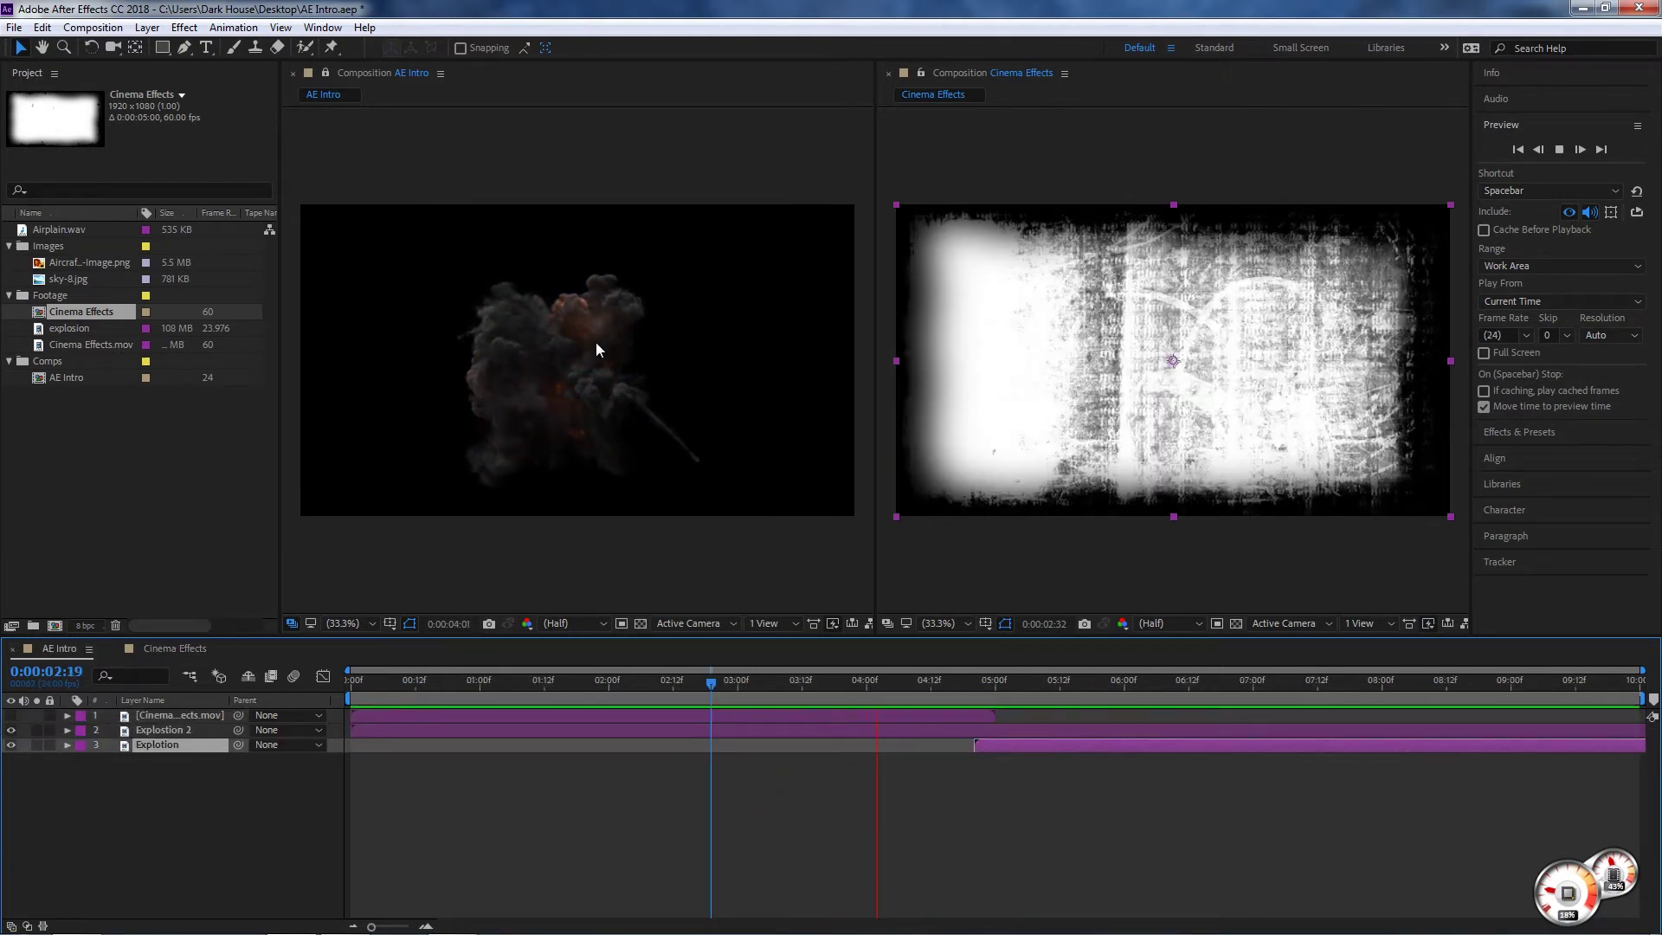
left_click(710, 693)
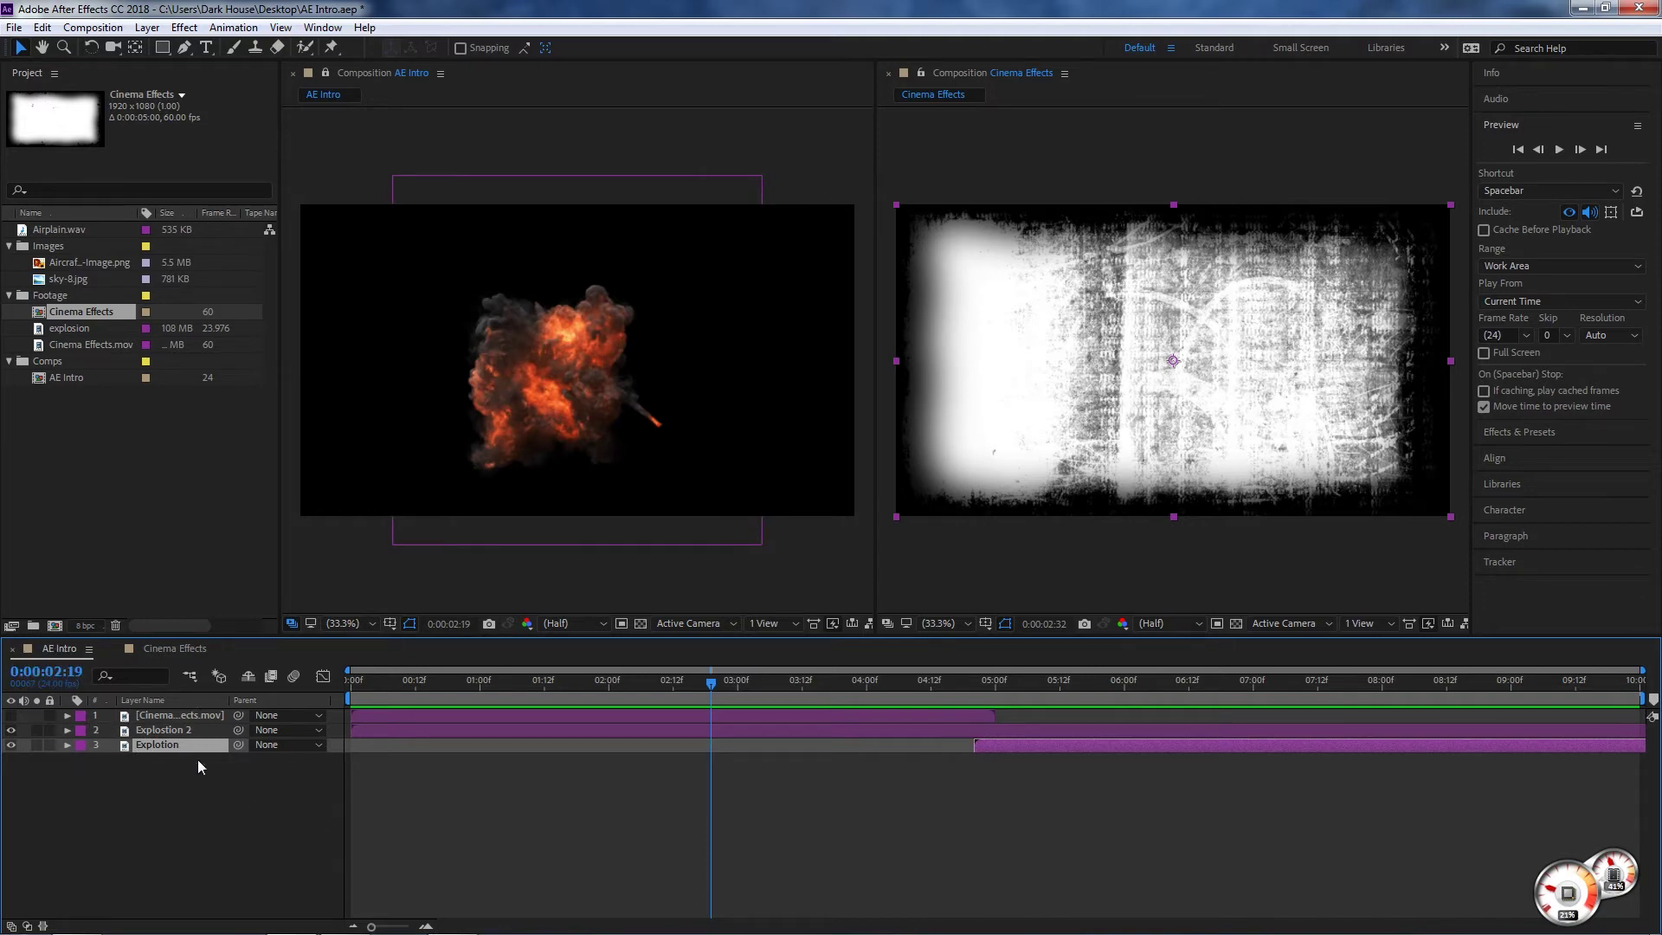
left_click(199, 838)
- Switch back and forth between the AE Intro and Cinema Effects timelines, ending on Cinema Effects
left_click(161, 649)
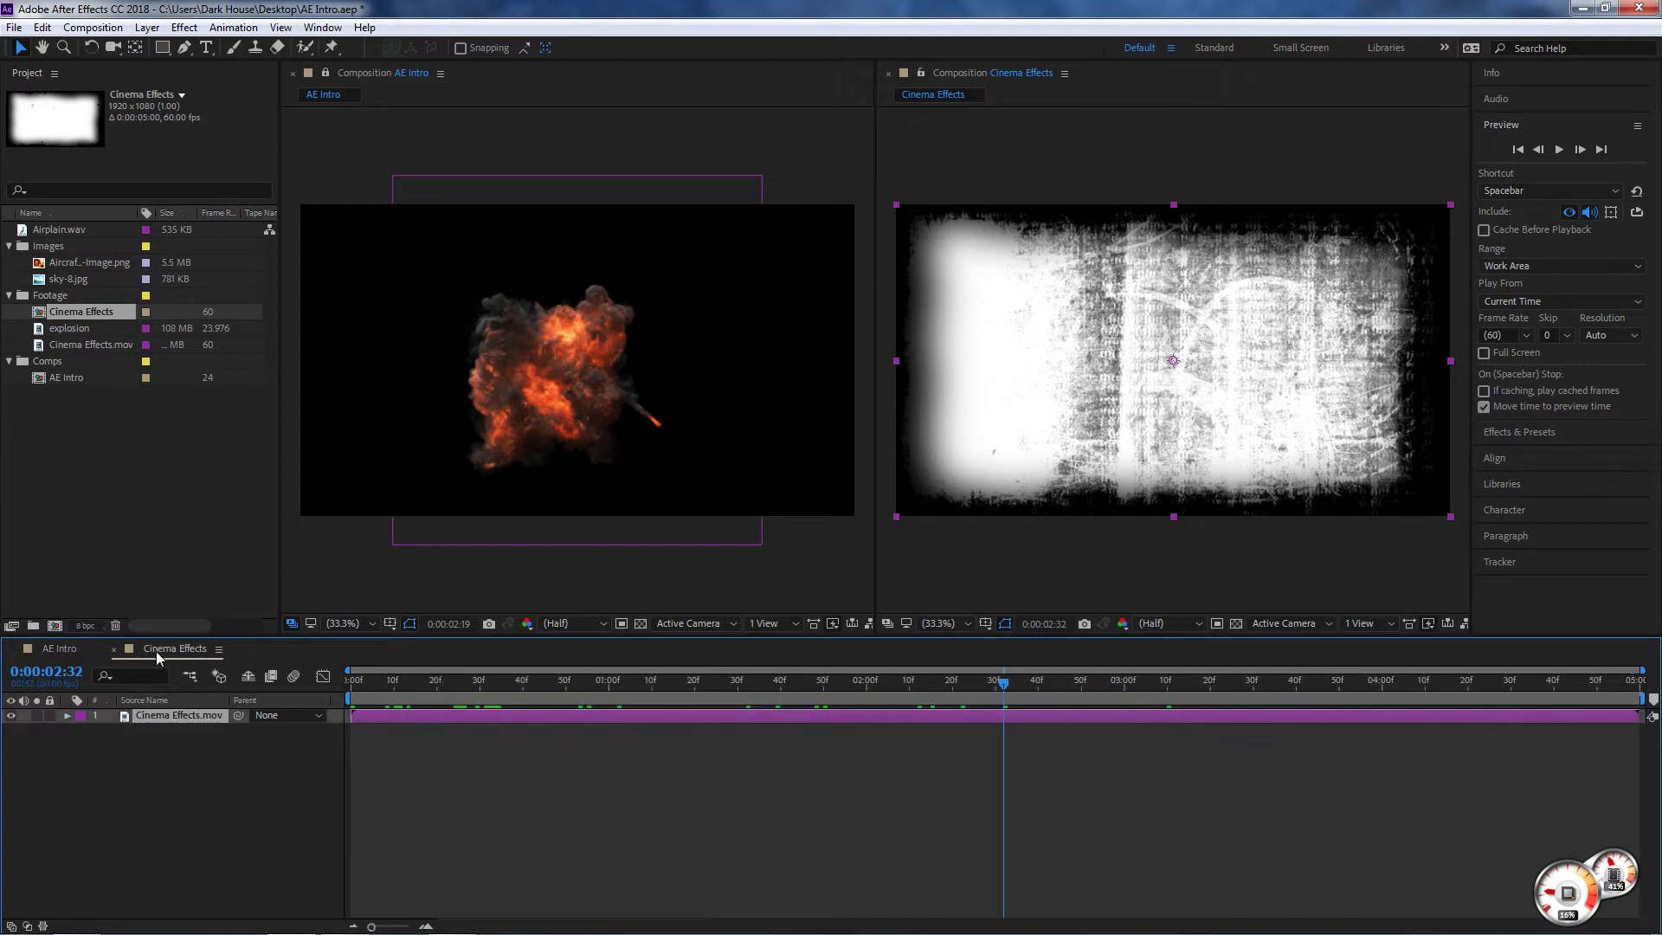
left_click(76, 647)
left_click(158, 653)
left_click(59, 648)
left_click(170, 651)
left_click(50, 648)
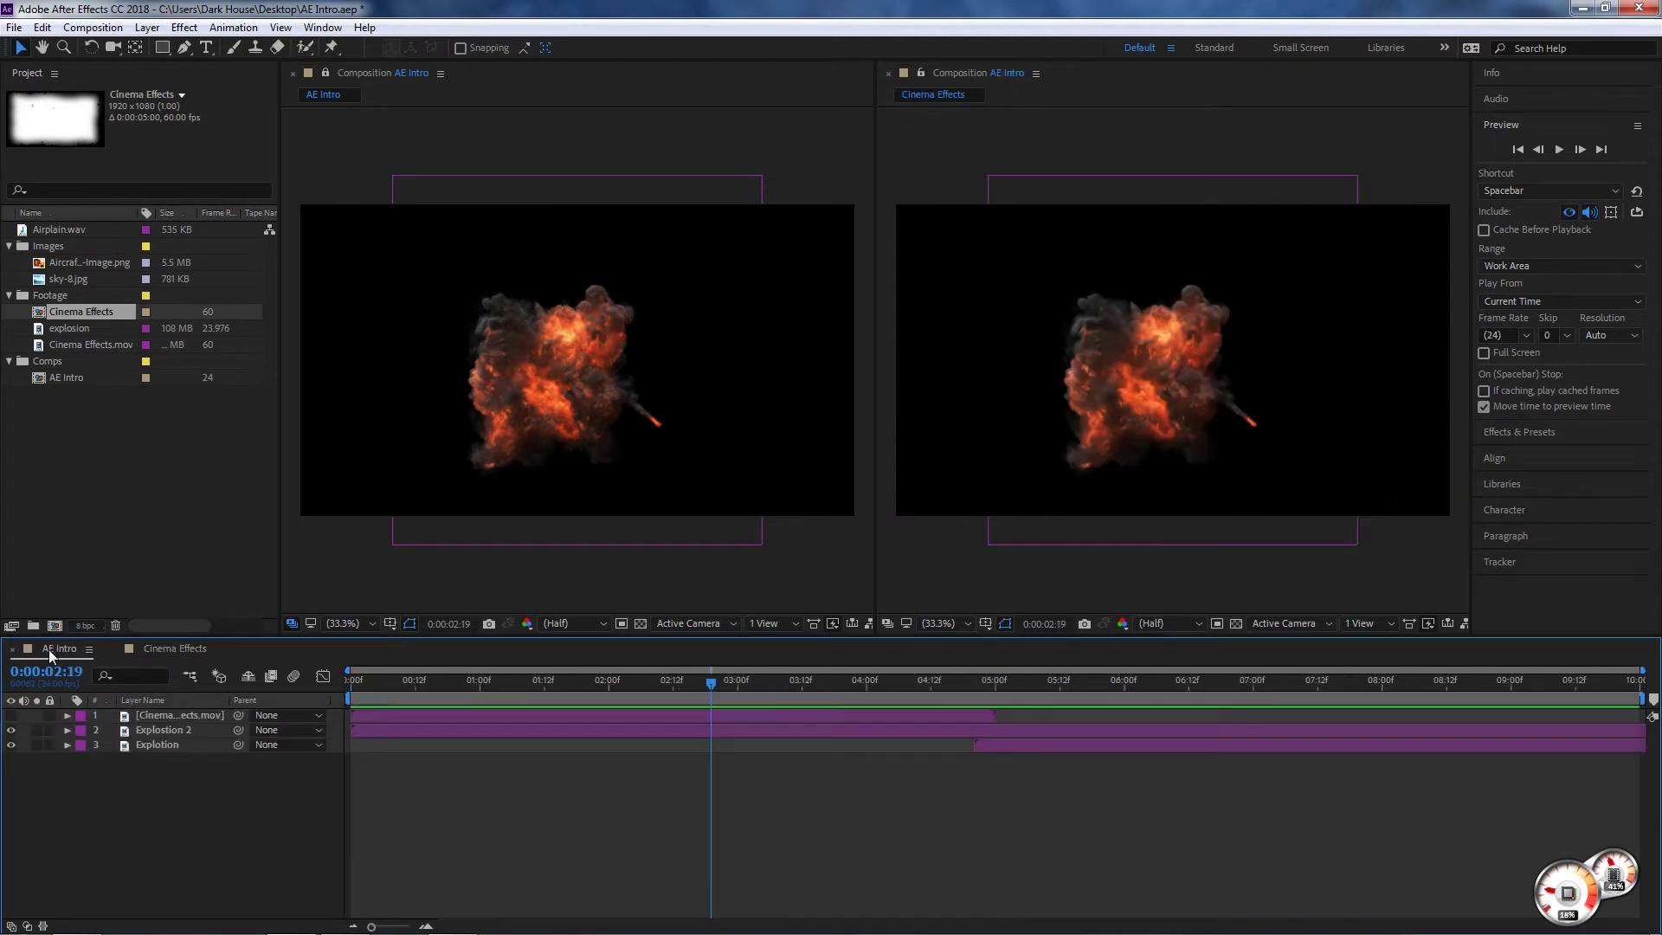
left_click(161, 649)
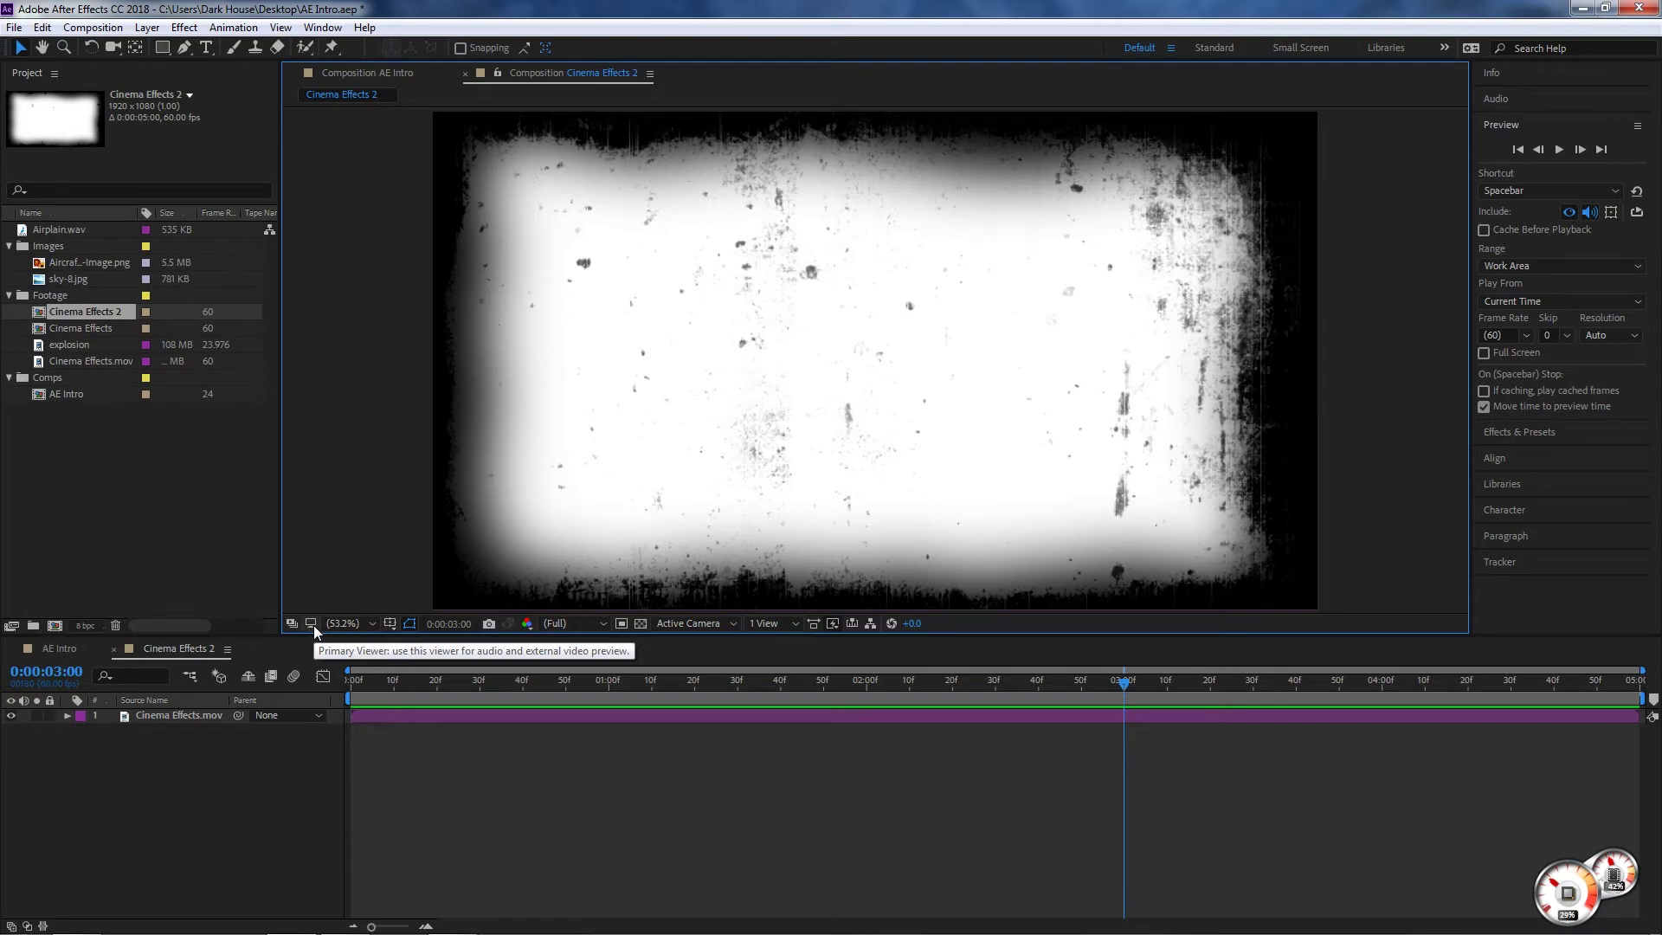
- Turn on Title/Action Safe, Proportional Grid and the fine grid in the Cinema Effects 2 viewer
left_click(360, 620)
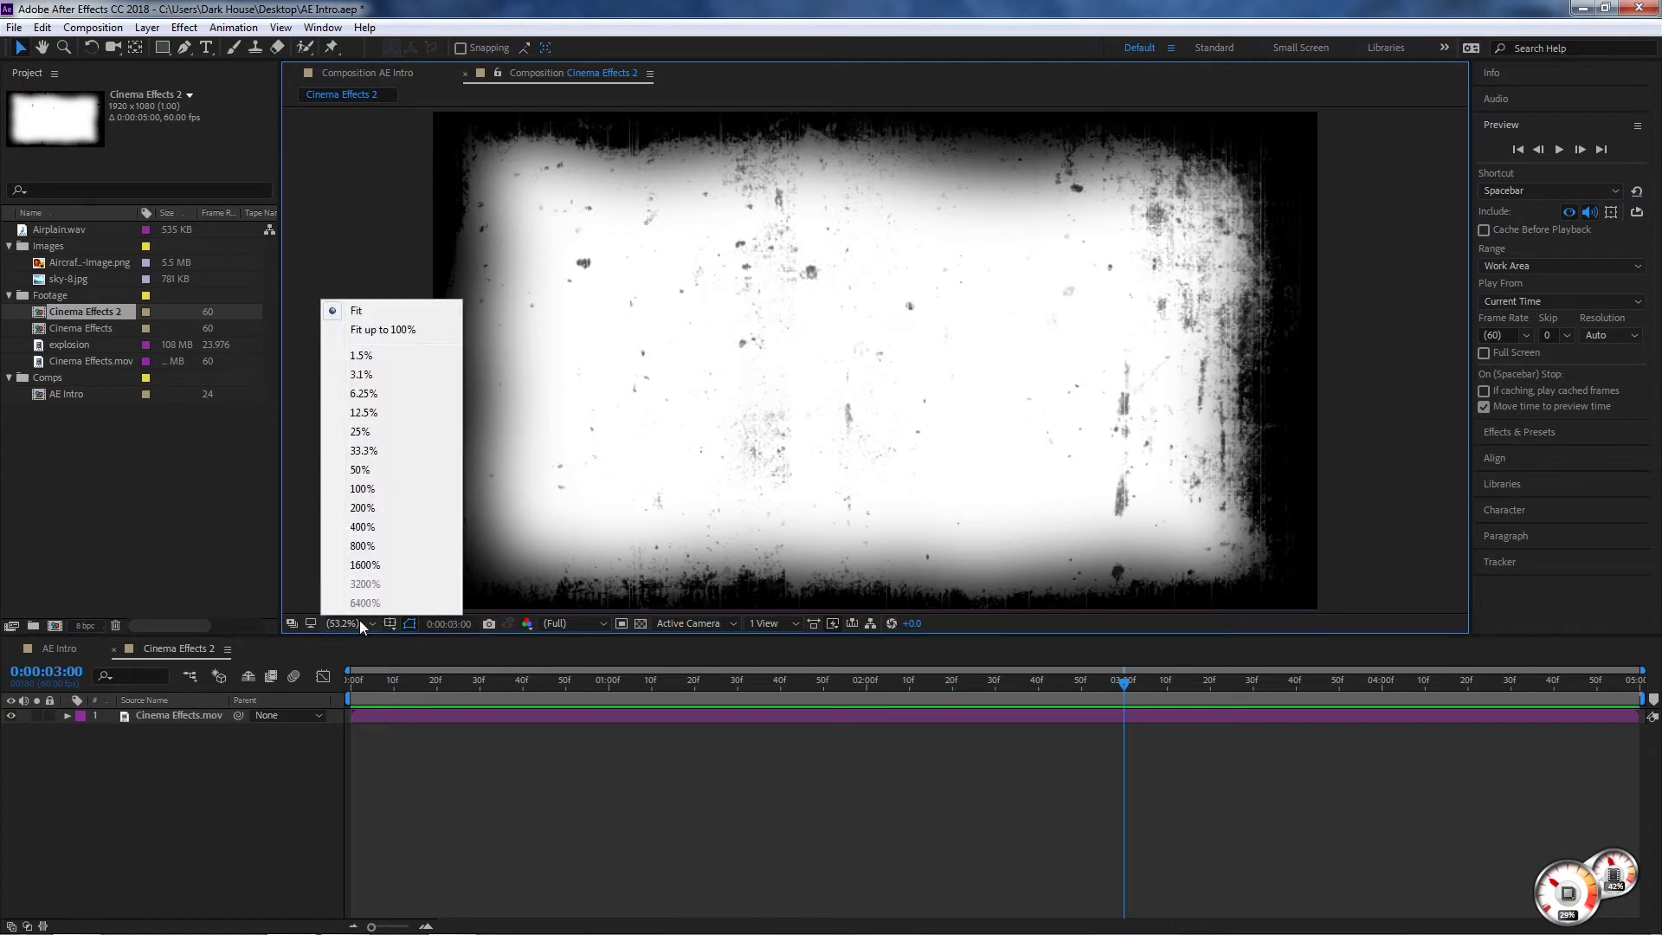
left_click(391, 623)
left_click(458, 648)
left_click(391, 624)
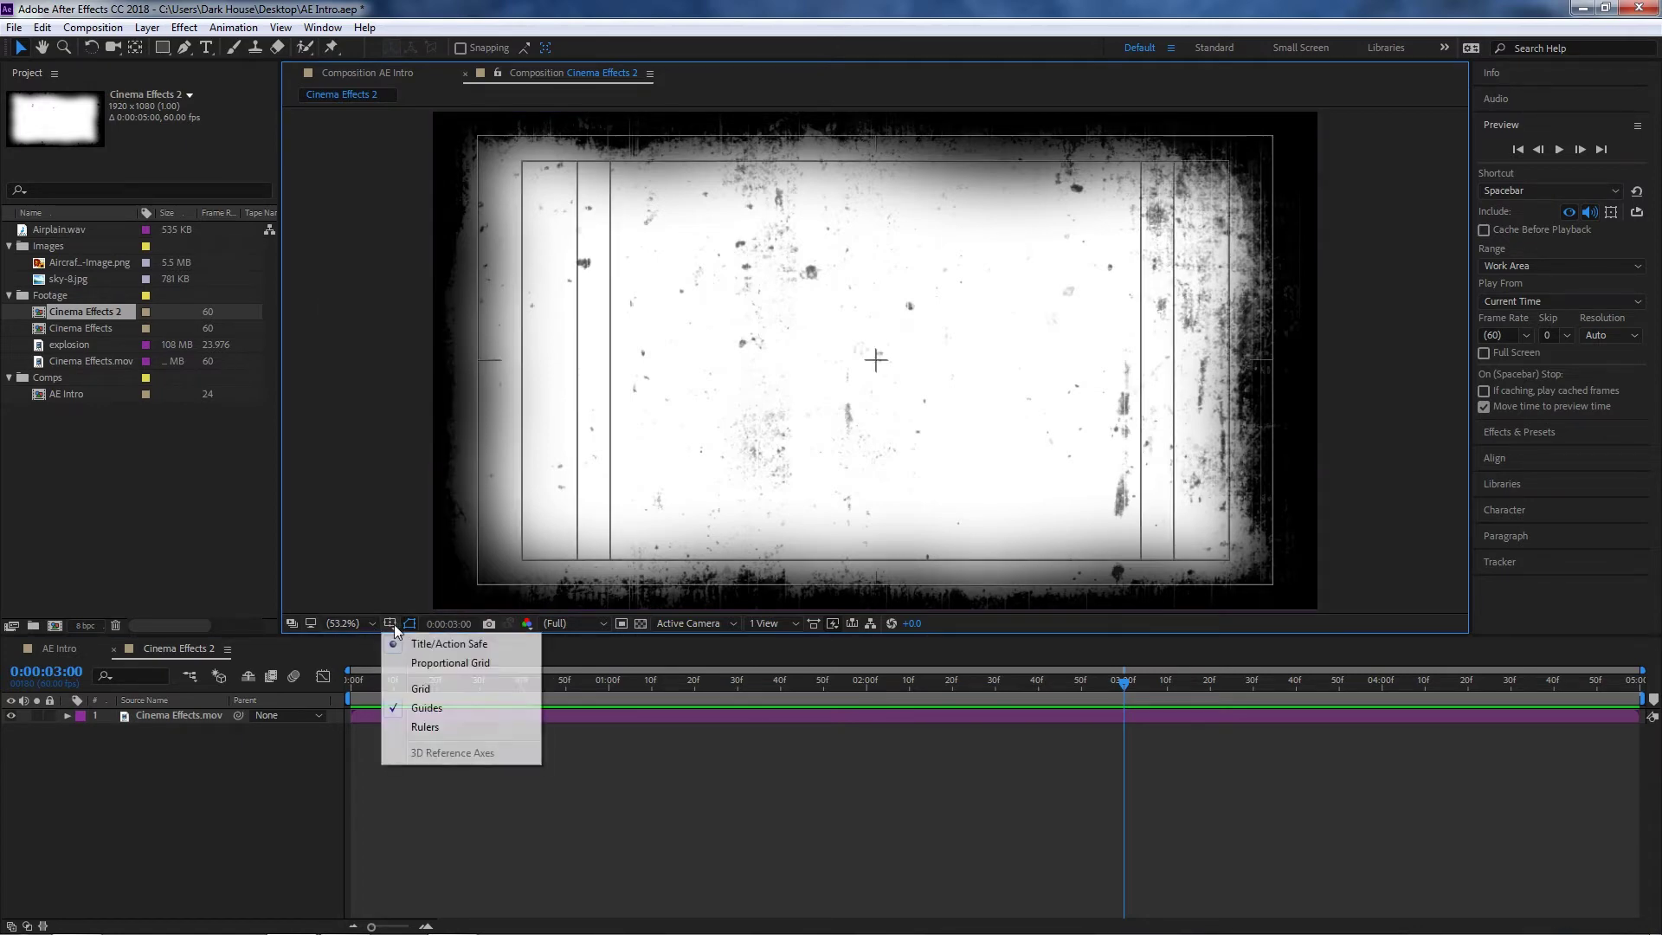
left_click(446, 662)
key("ctrl+apostrophe")
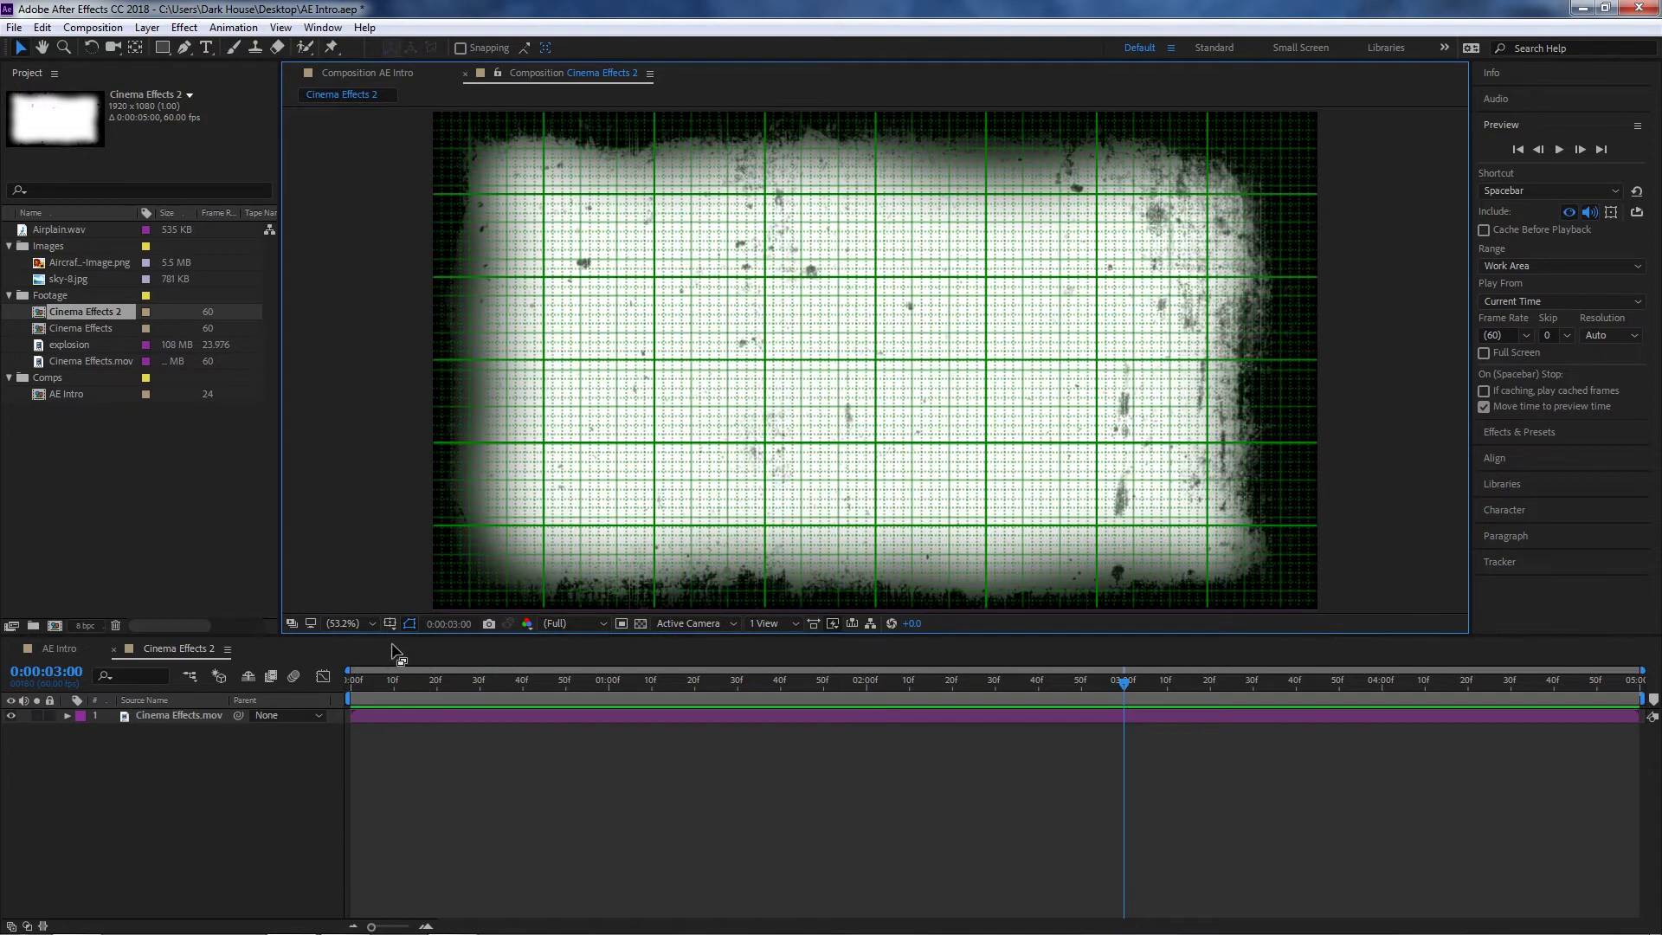
- Show rulers and toggle guides, then hide all grids, guides and rulers at once
left_click(392, 623)
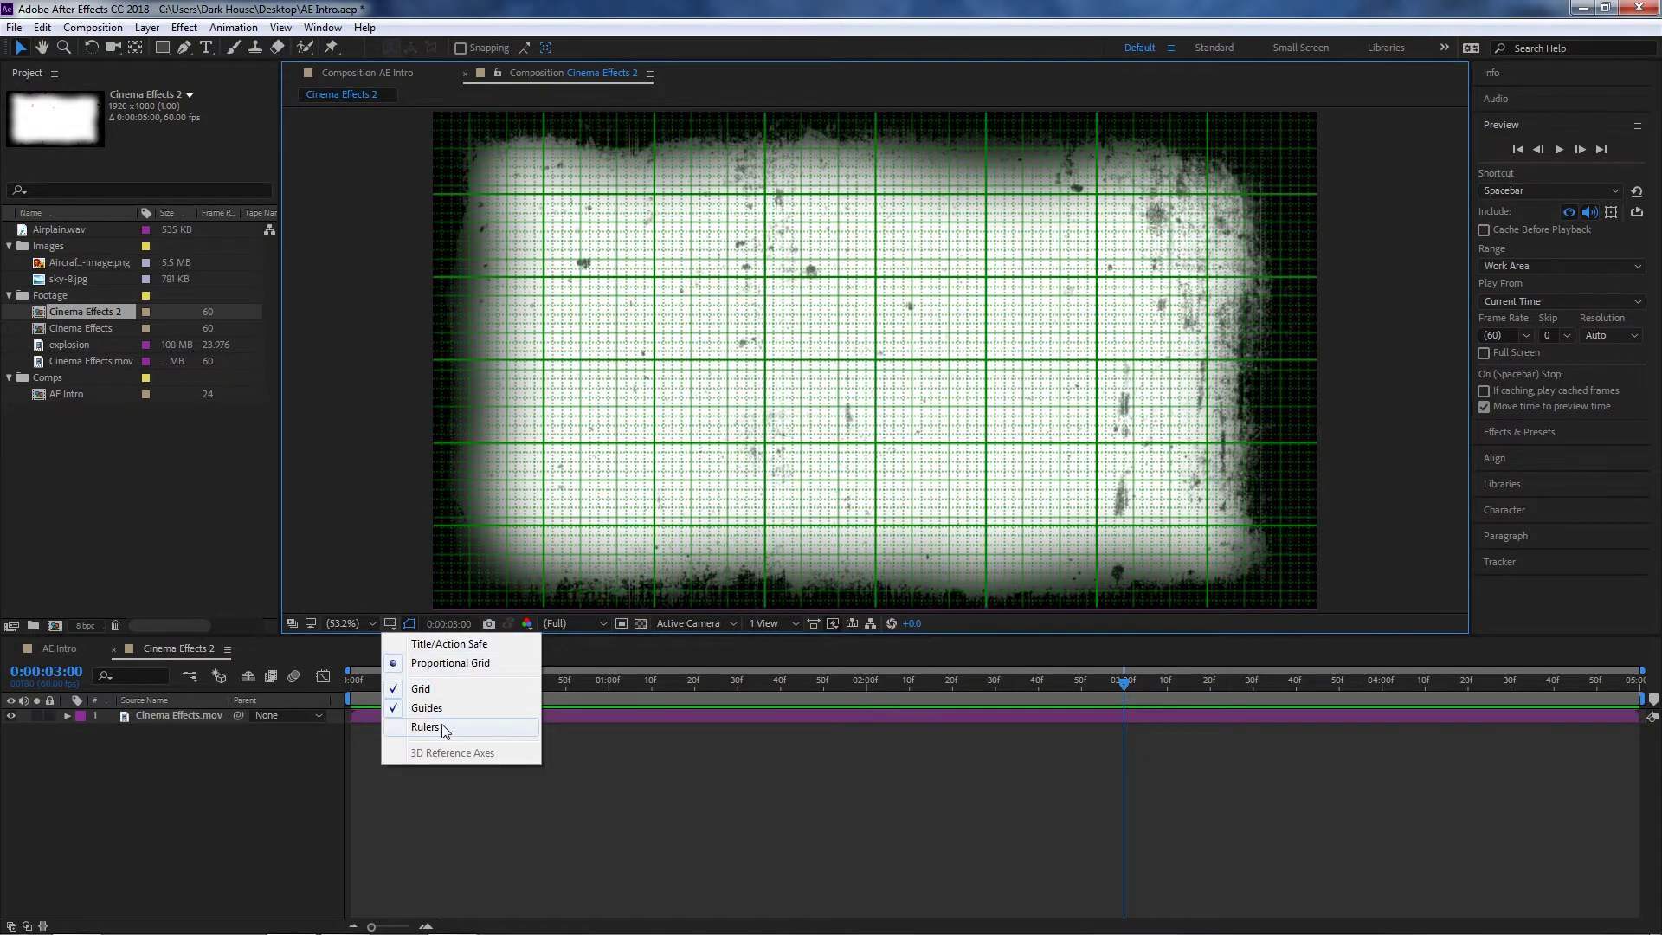
left_click(435, 729)
left_click(391, 623)
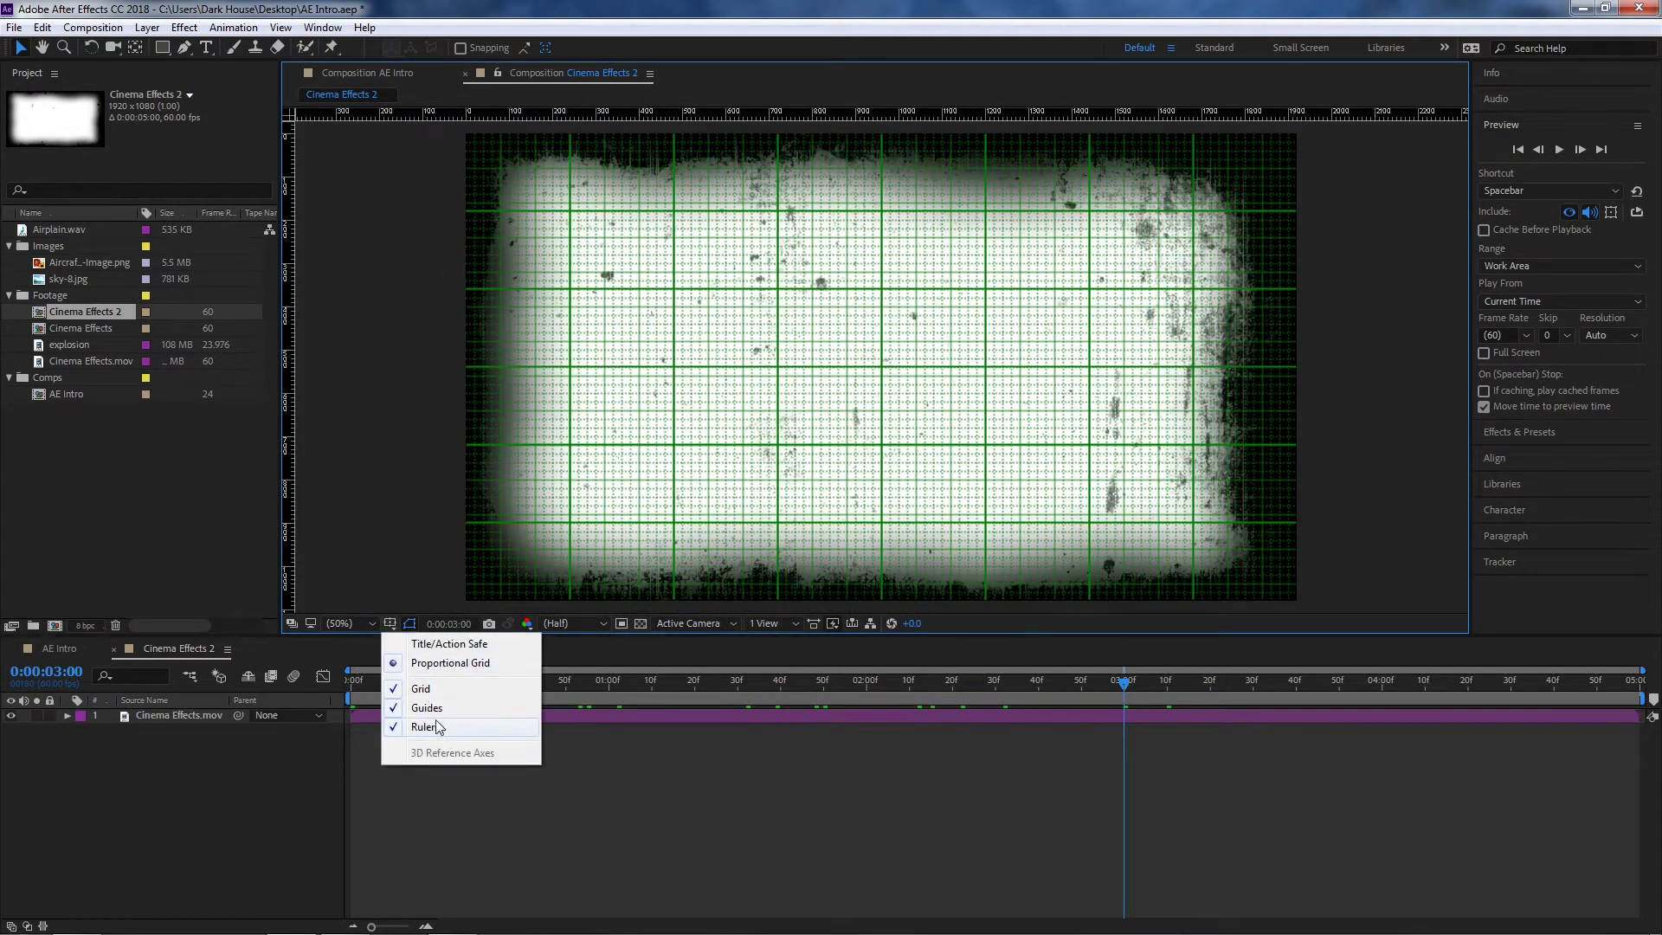
left_click(424, 707)
left_click(393, 624, "alt")
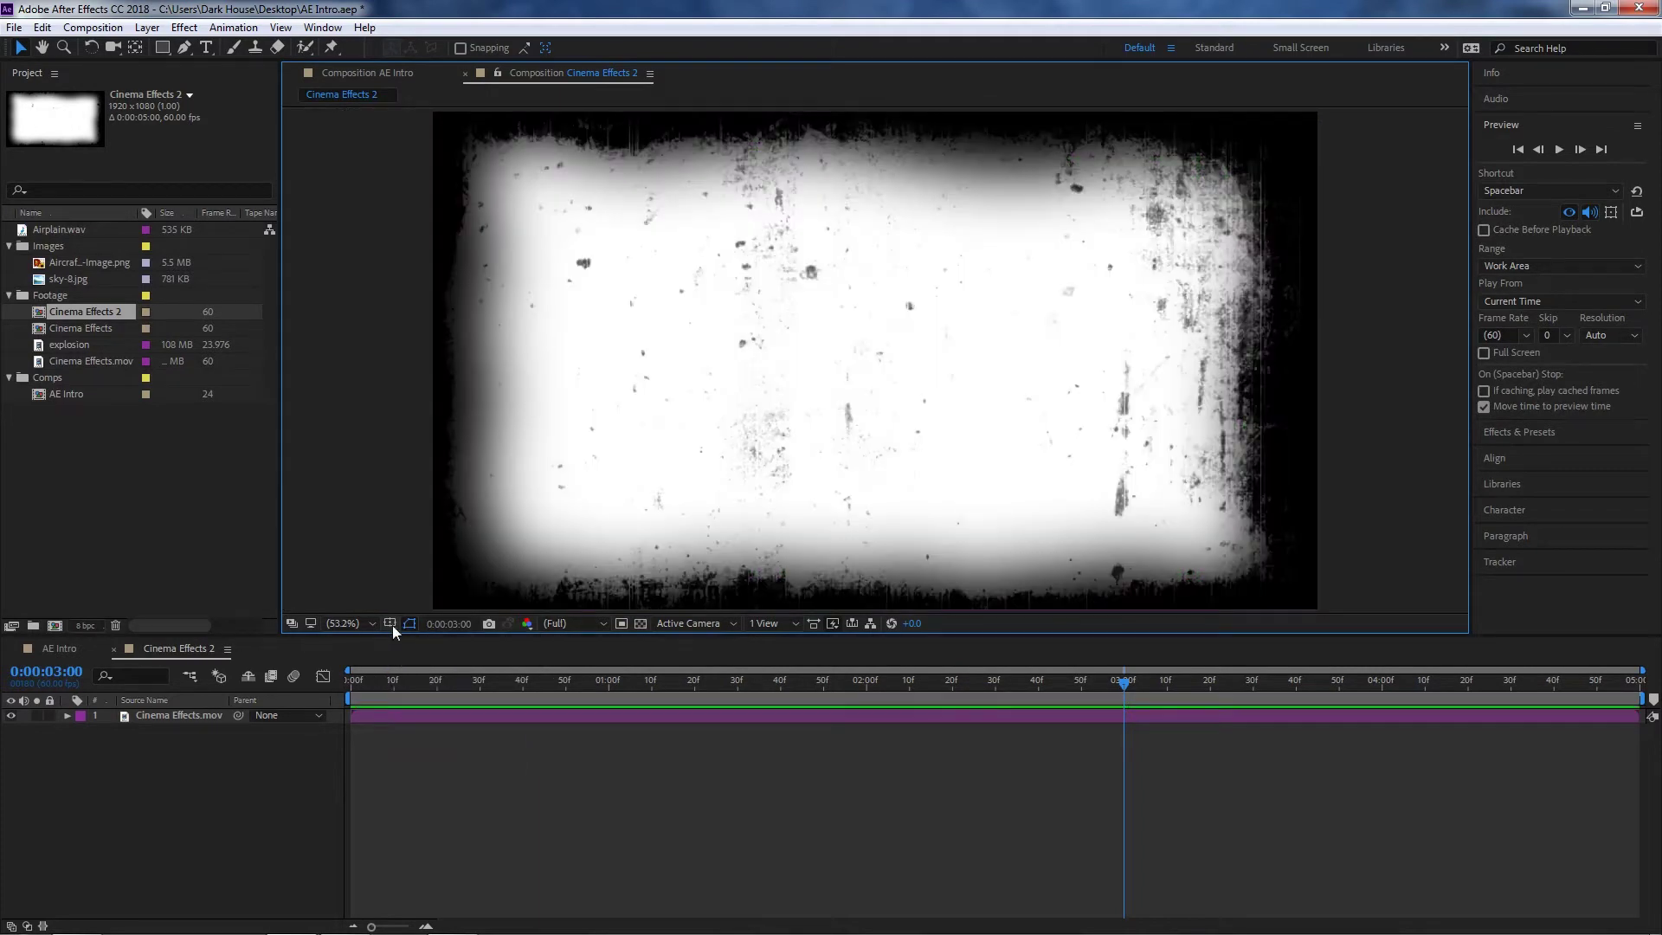
- Reveal Cinema Effects.mov's Scale, take a snapshot, and scrub Scale down to 65%
left_click(448, 625)
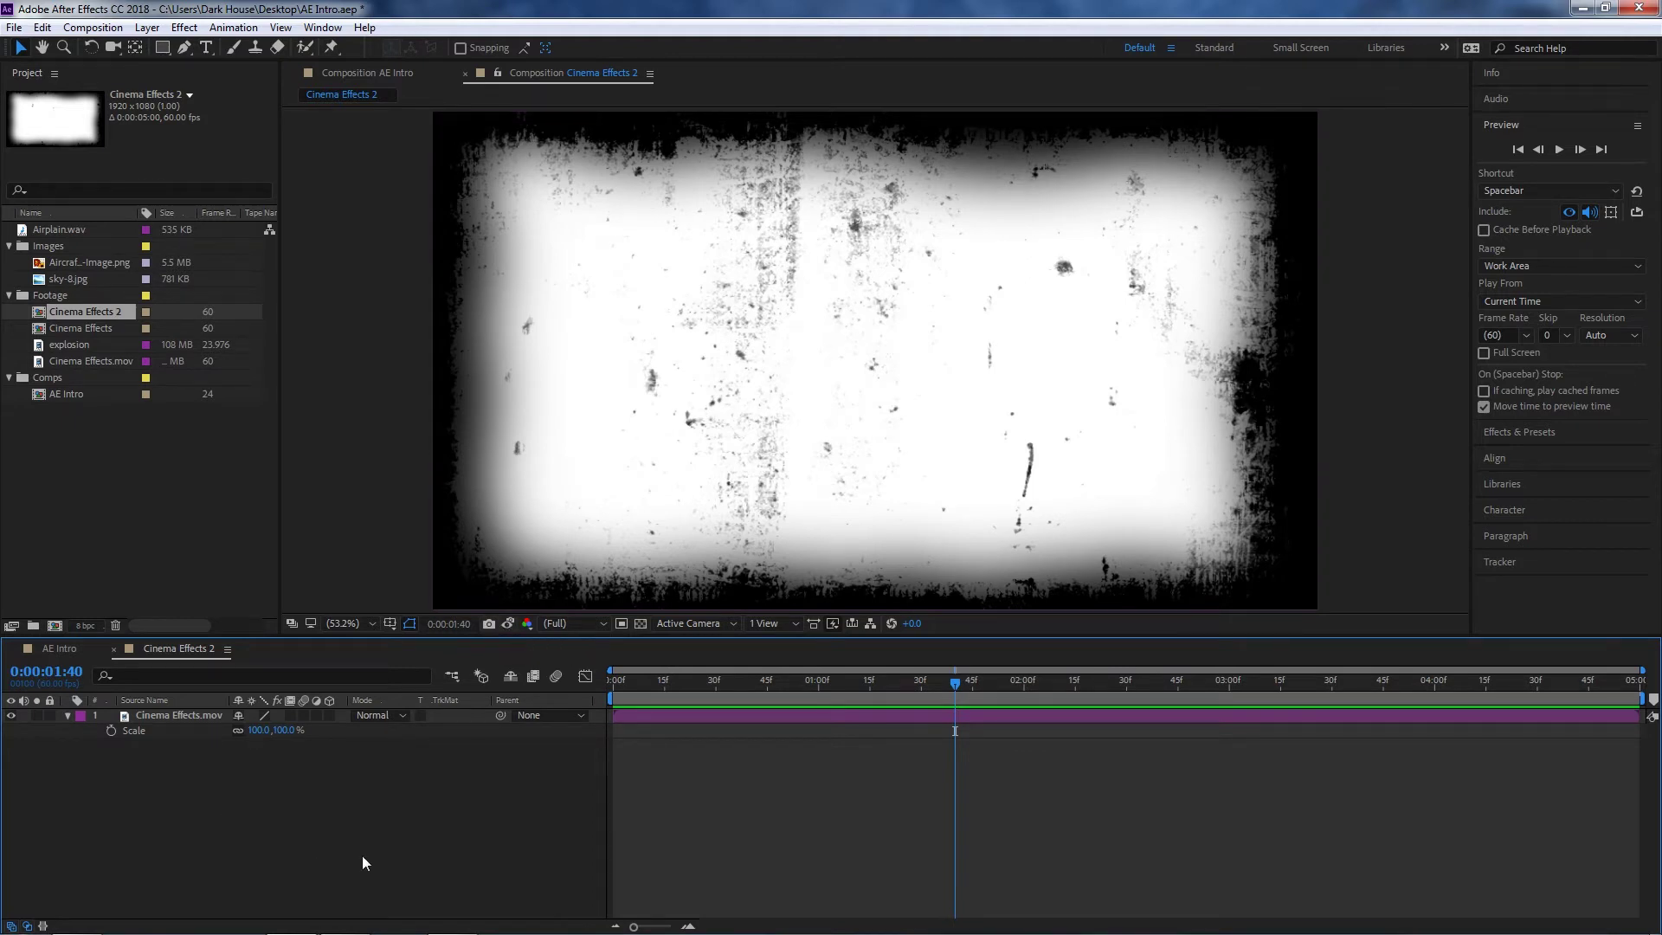
key("ctrl+a")
key("s")
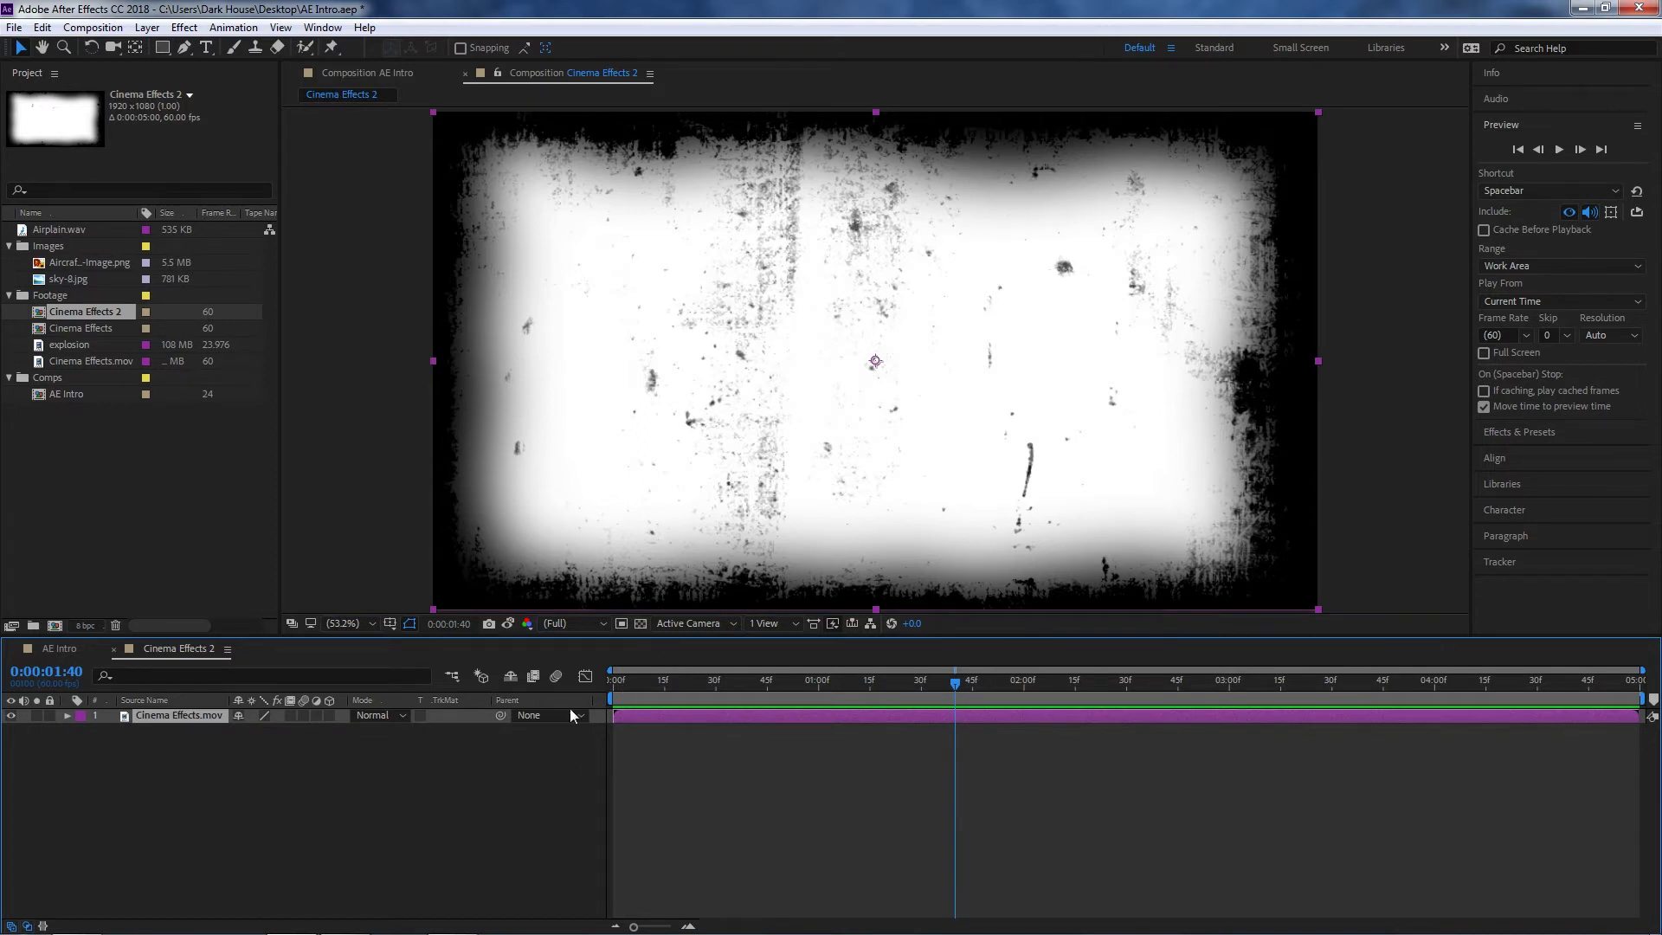
key("s")
key("ctrl+shift+a")
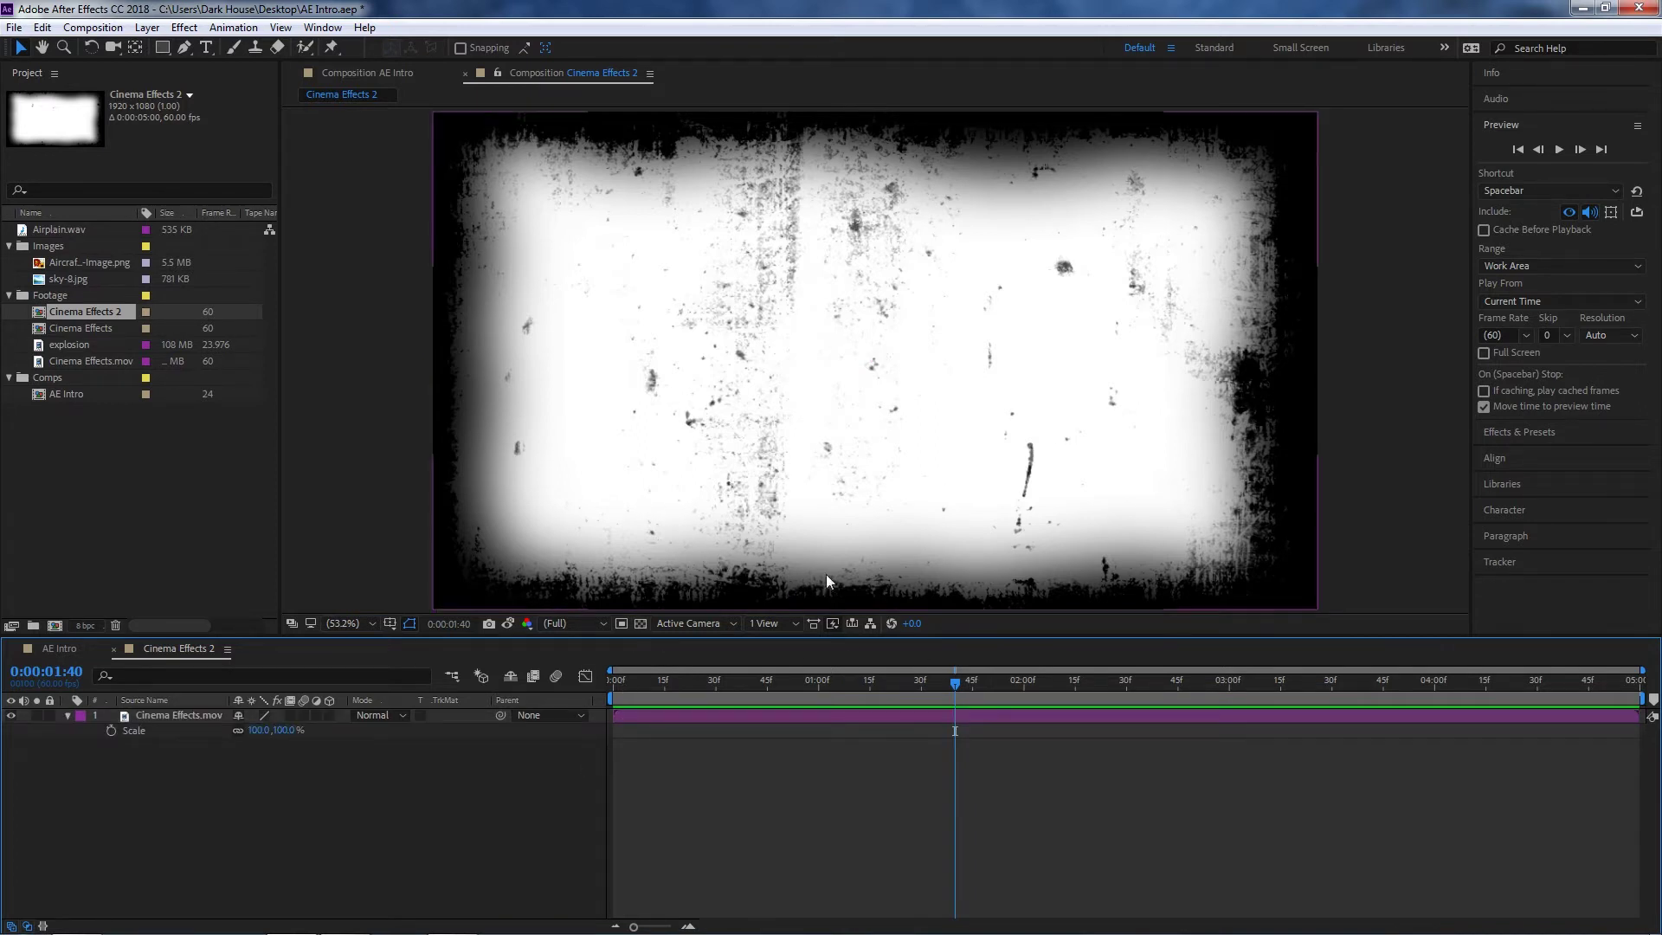
left_click(486, 623)
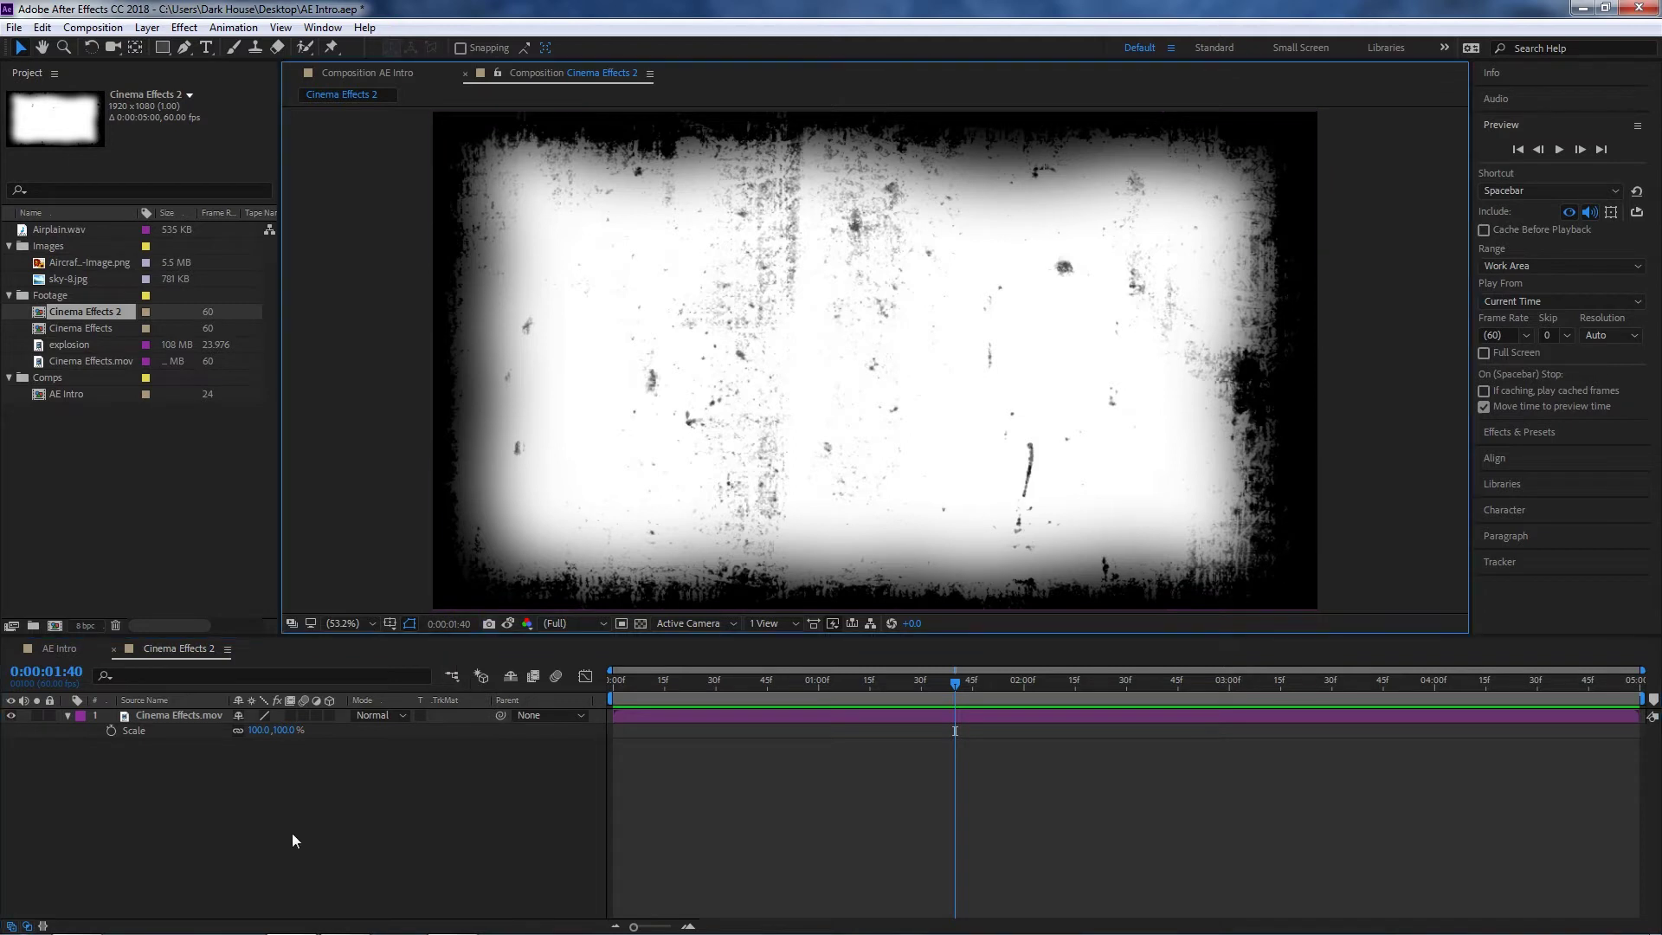
left_click_drag(258, 730, 282, 808)
left_click(282, 808)
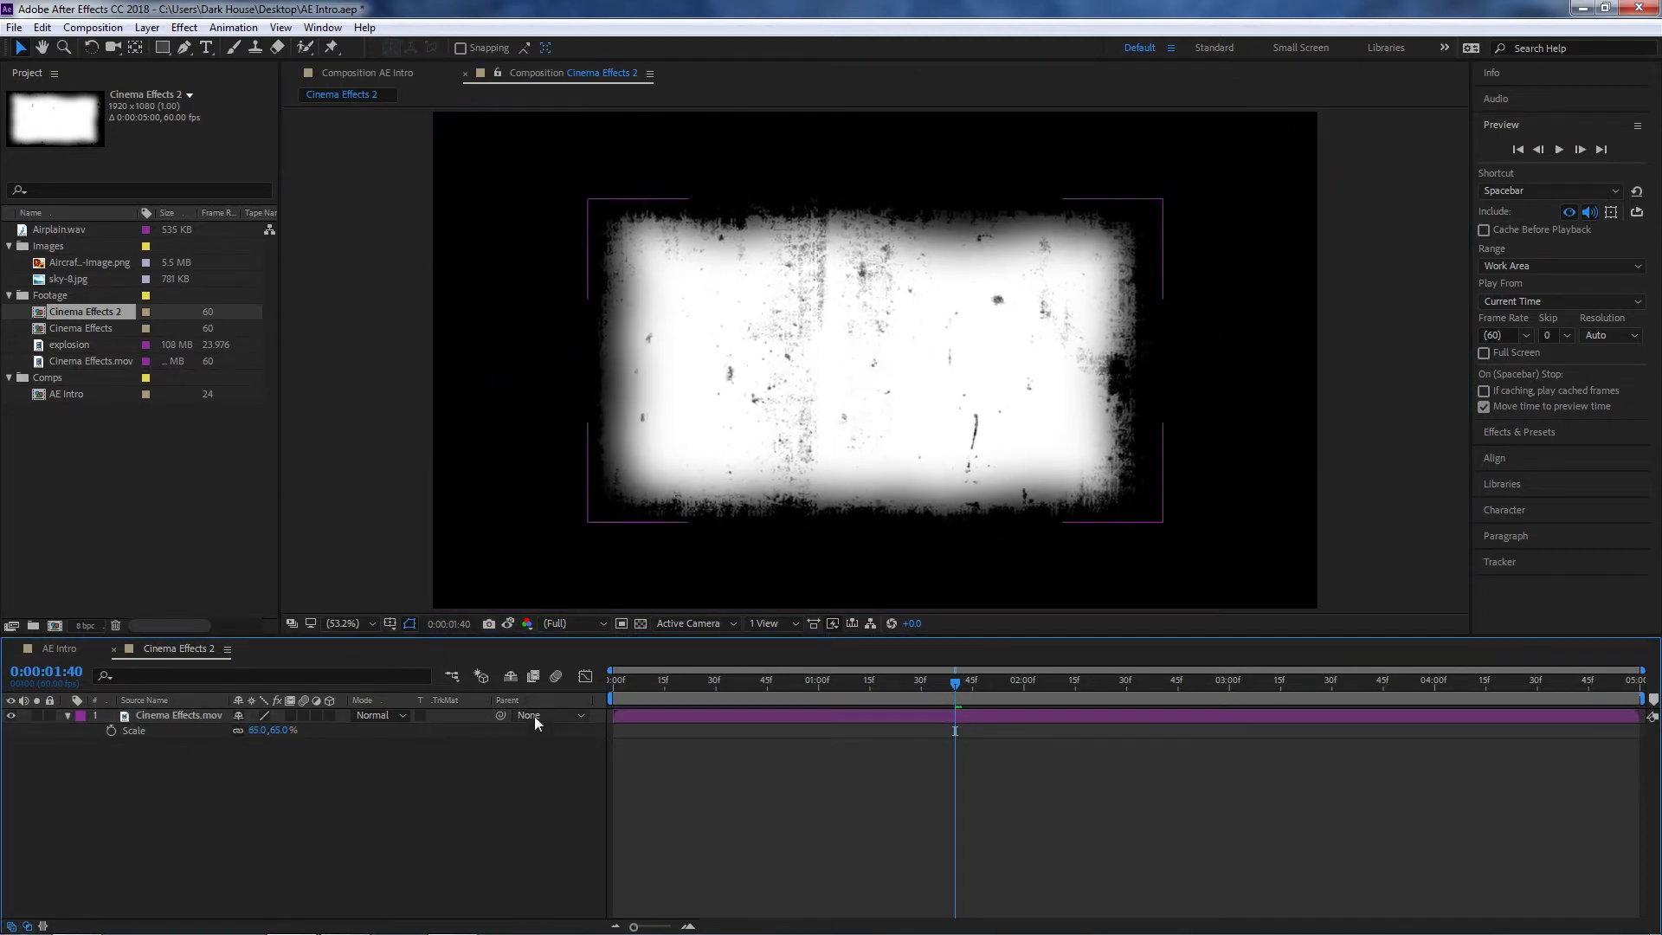
- Compare the 65% layer against the snapshot, then undo back to 100% with no keyframe
left_click(507, 625)
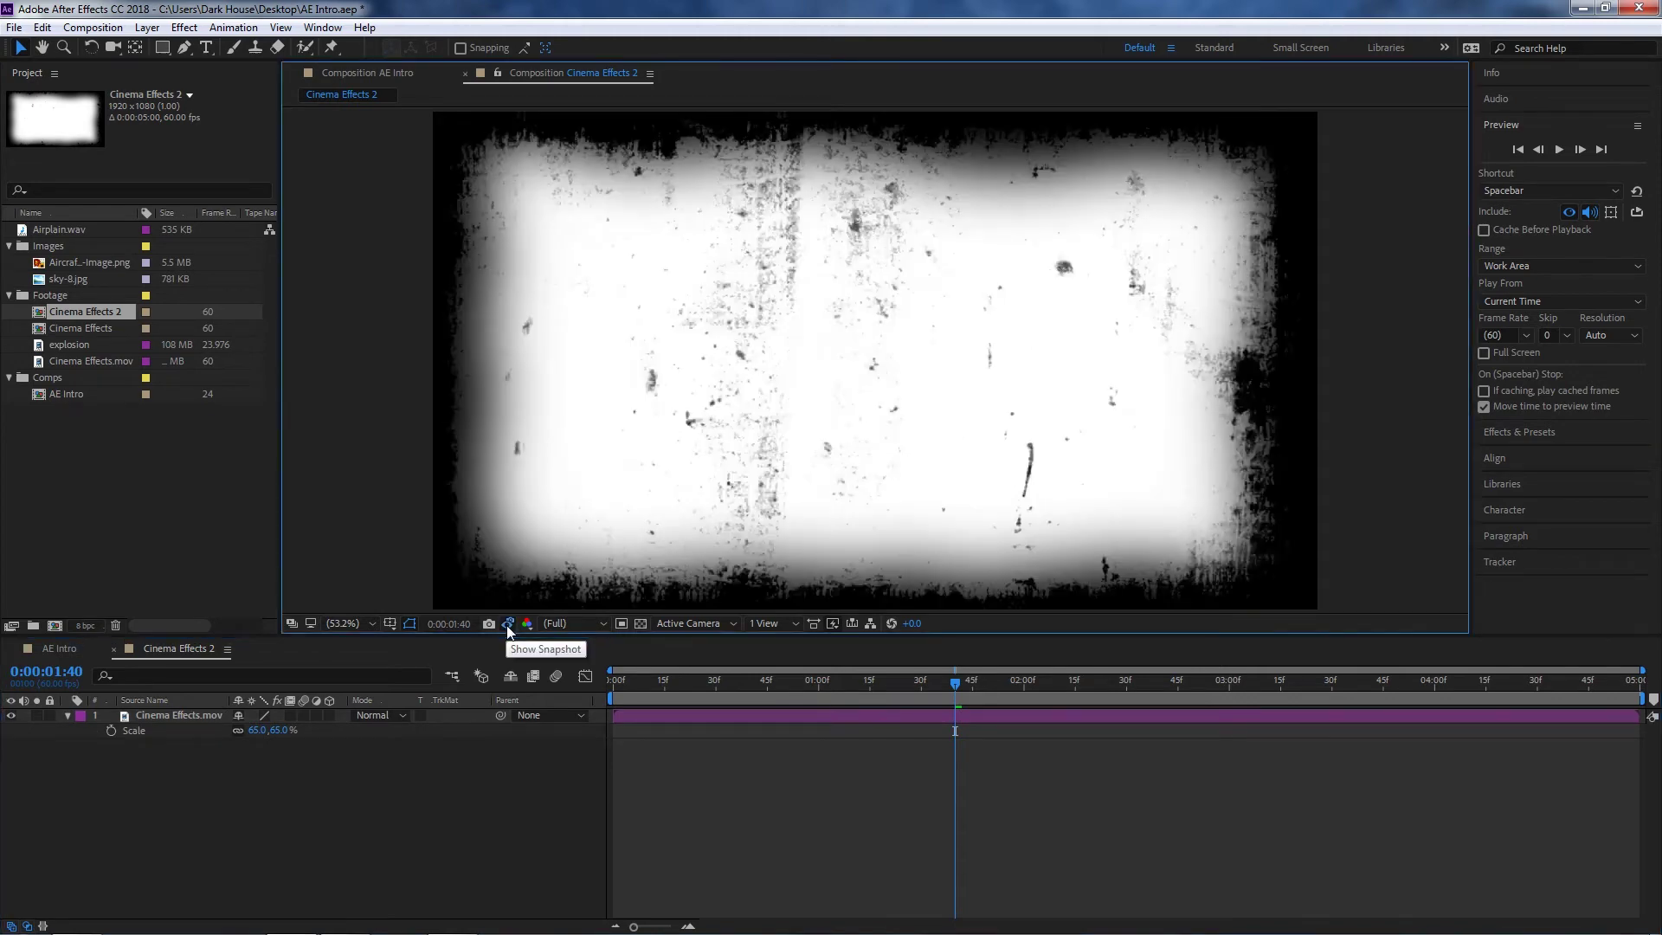
left_click(507, 624)
left_click(506, 625)
left_click(507, 625)
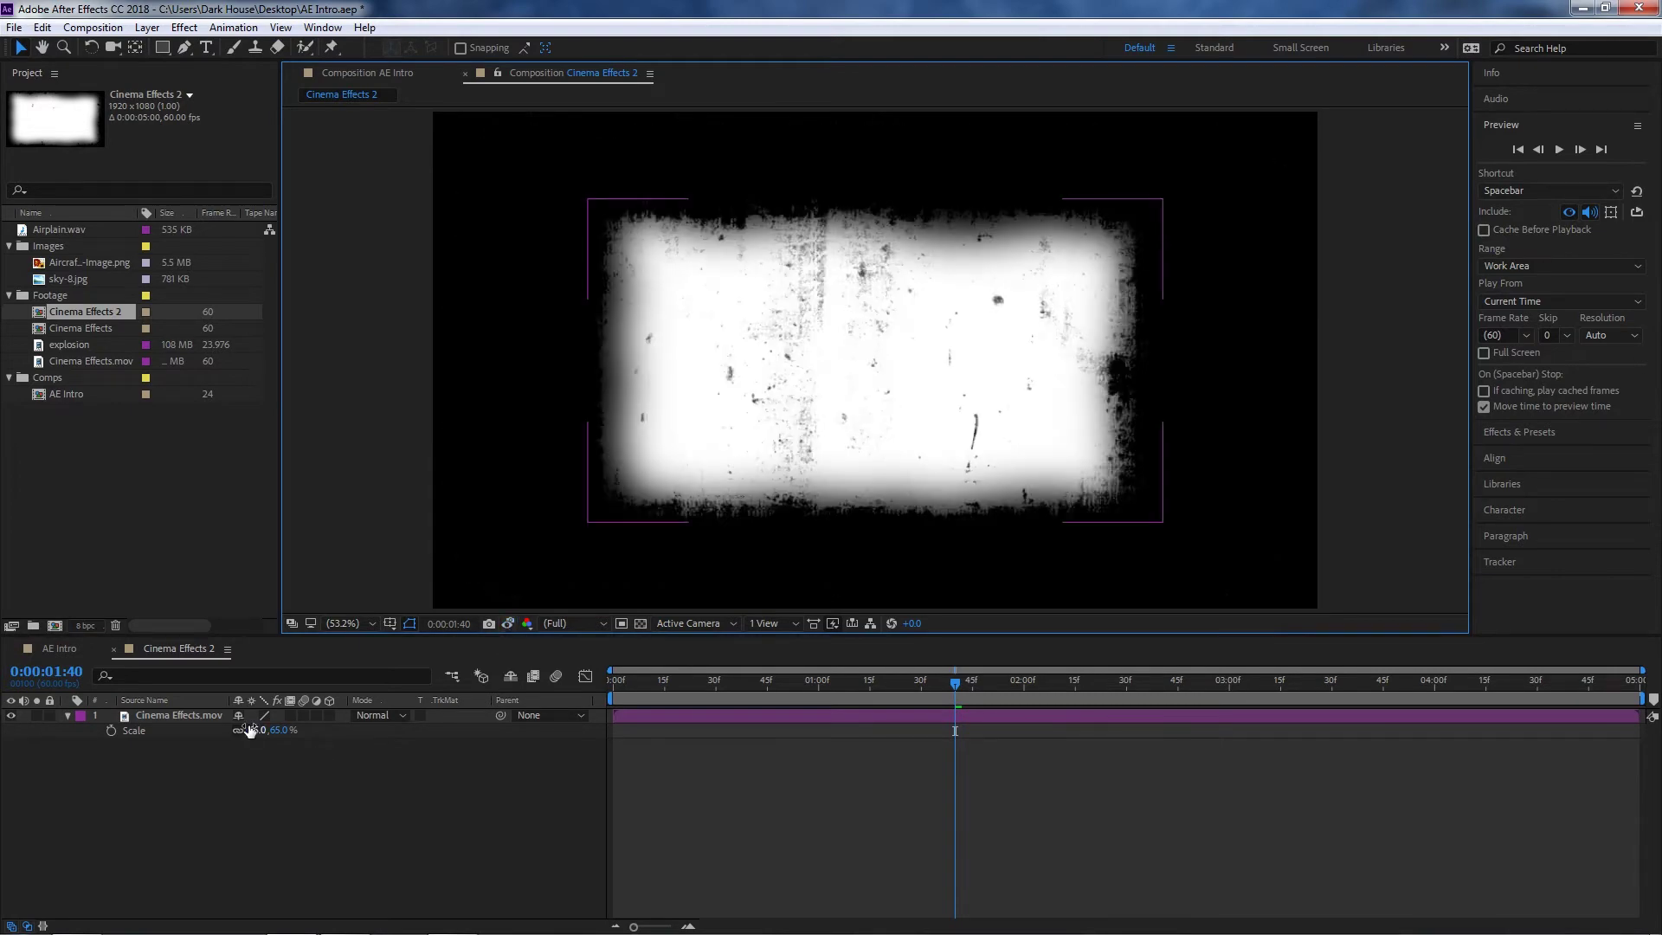
key("ctrl+z")
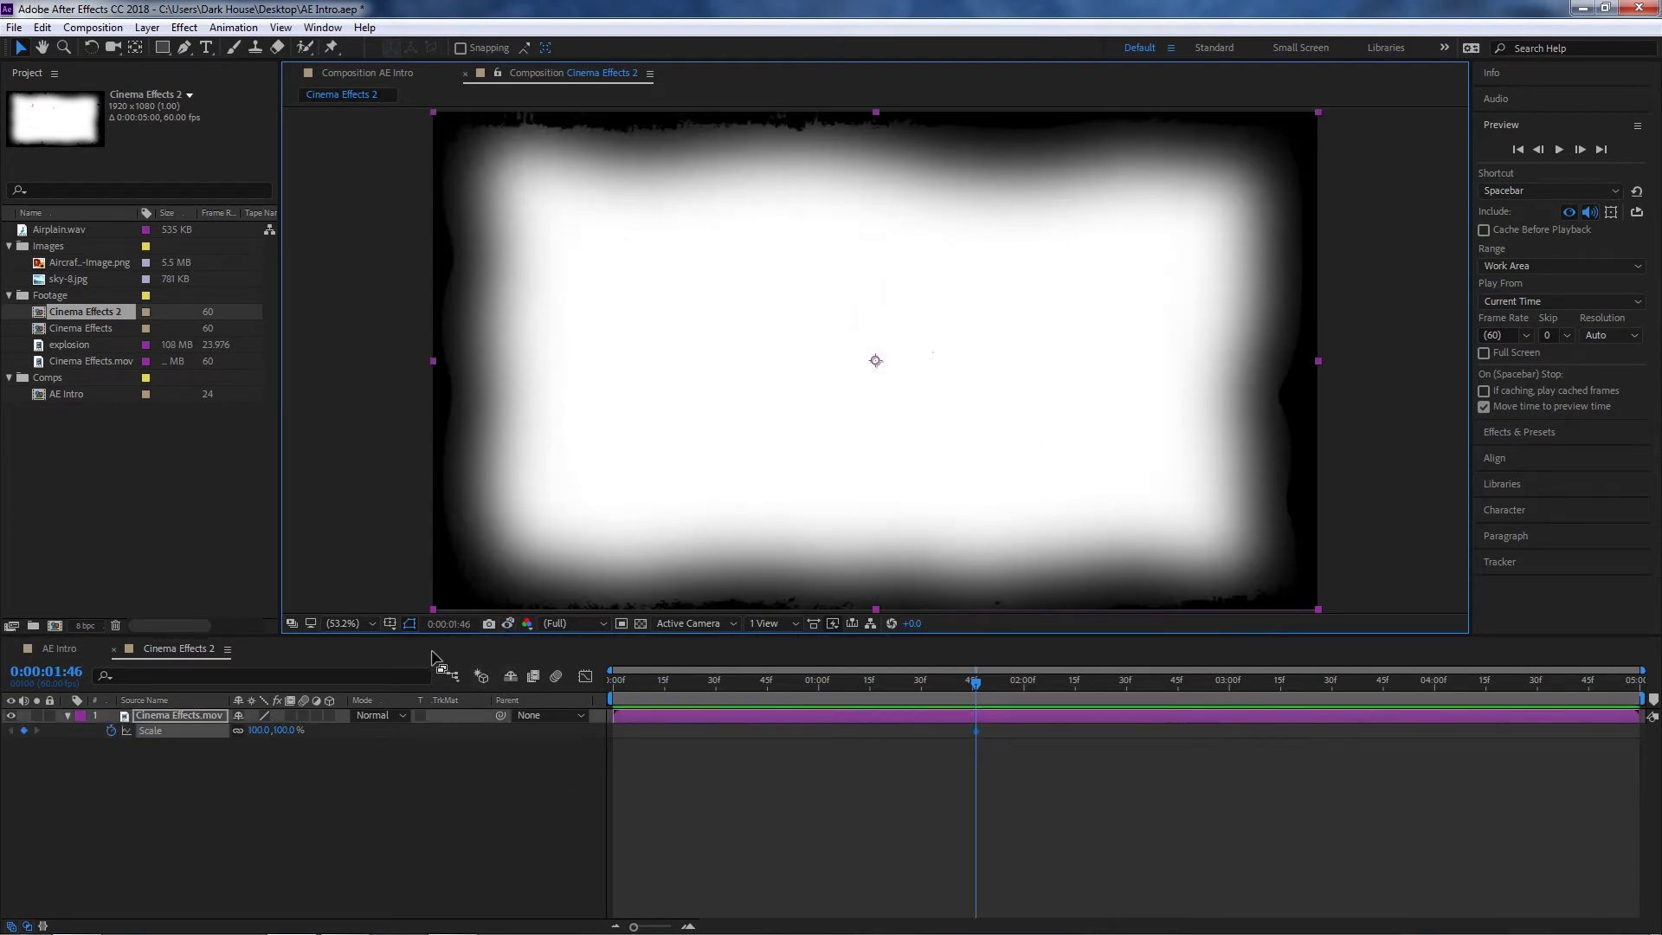
key("ctrl+z")
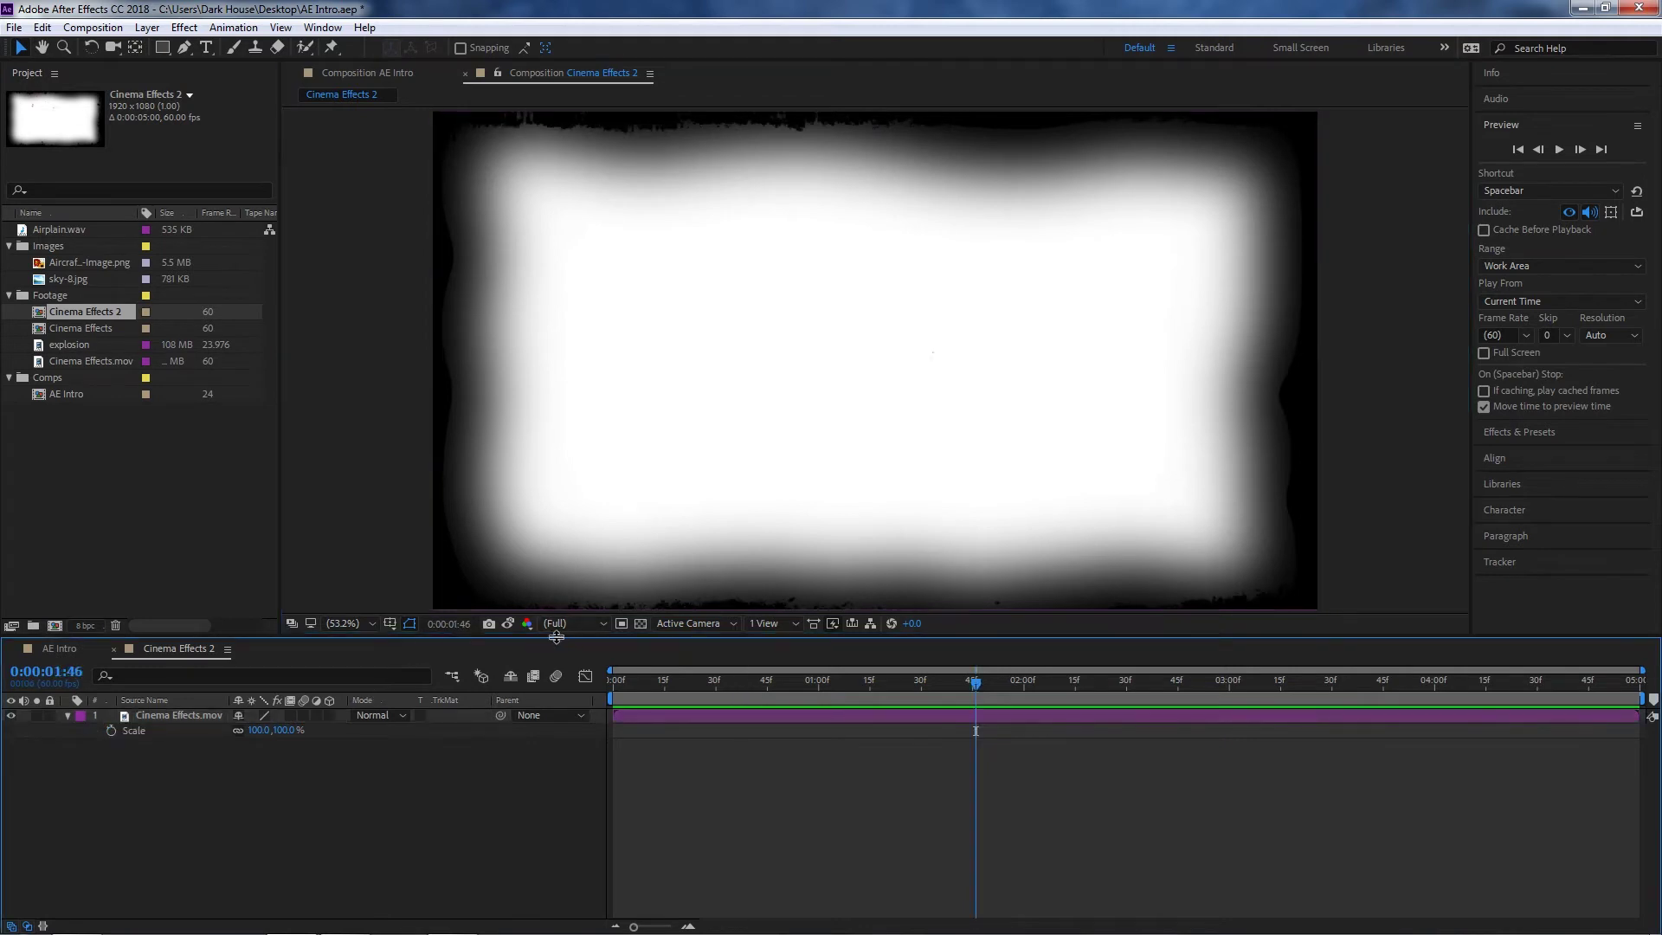
- Review the Show Channel and Resolution options, then switch to AE Intro and preview it
left_click(527, 625)
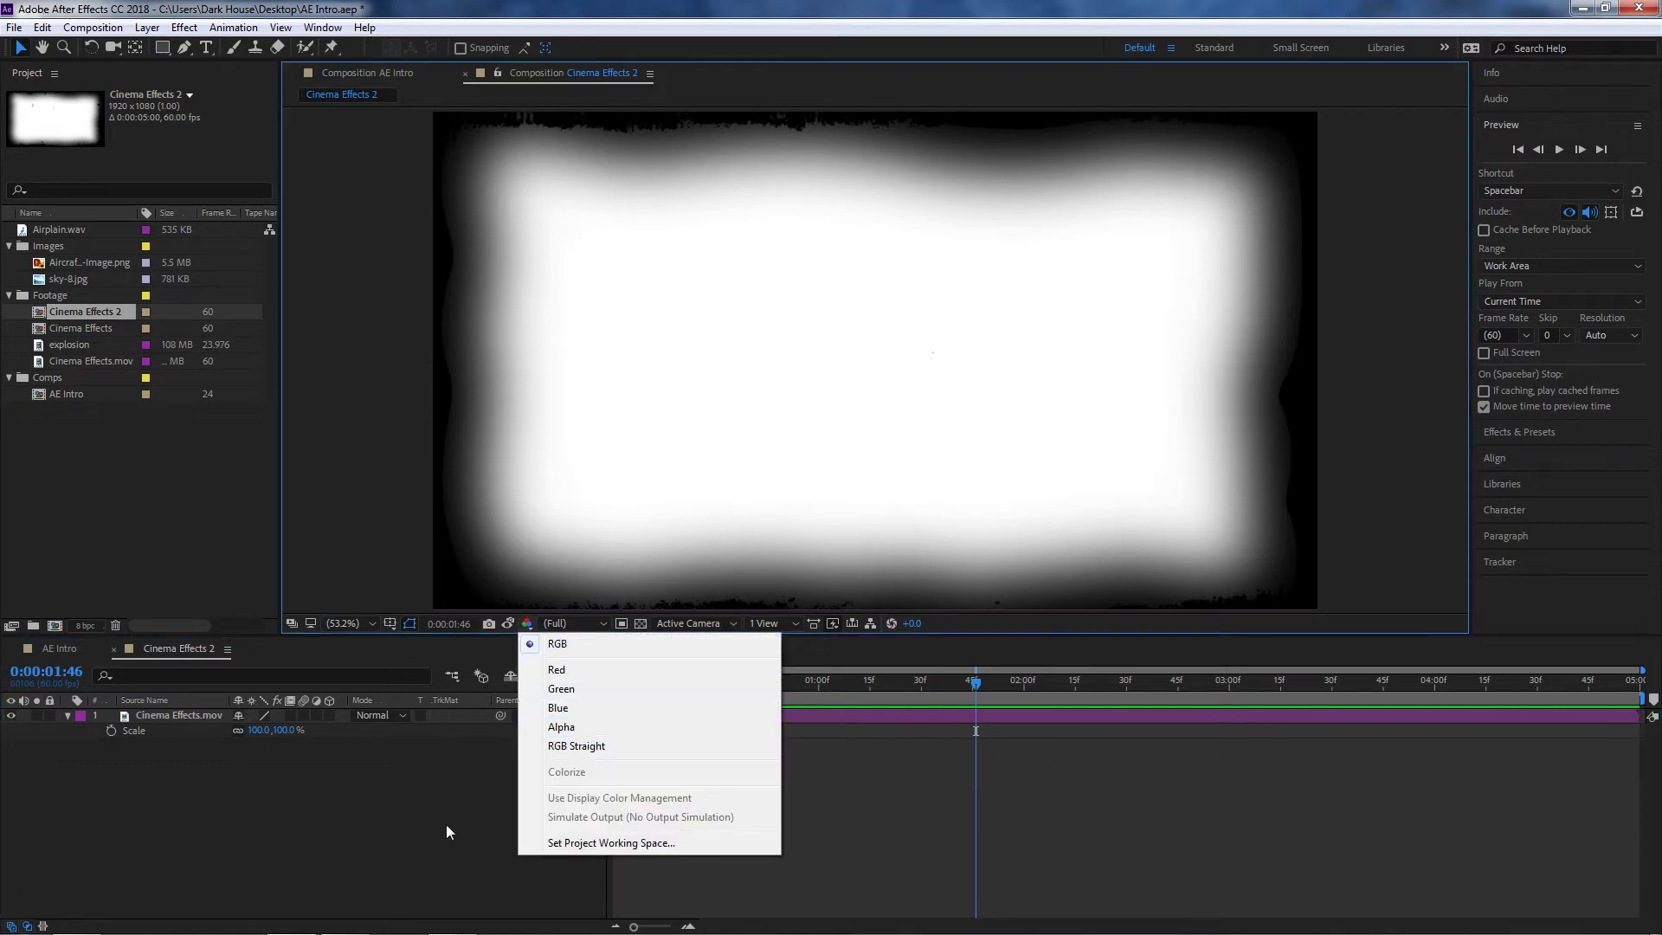
left_click(559, 623)
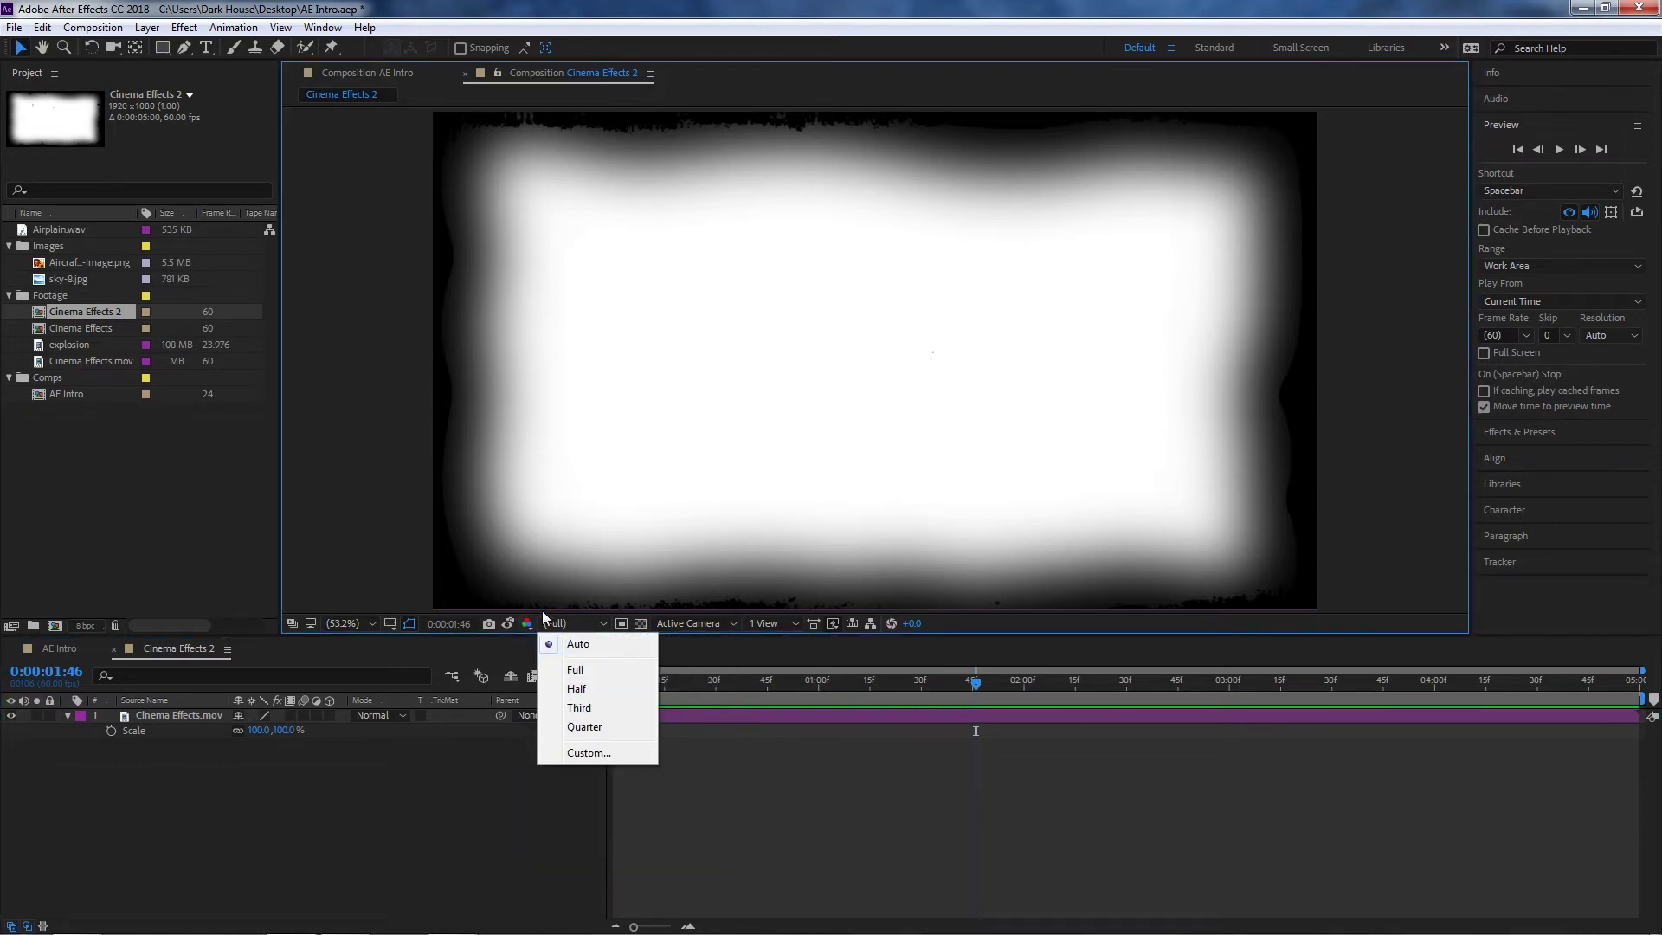
left_click(586, 651)
left_click(672, 680)
key("shift+comma")
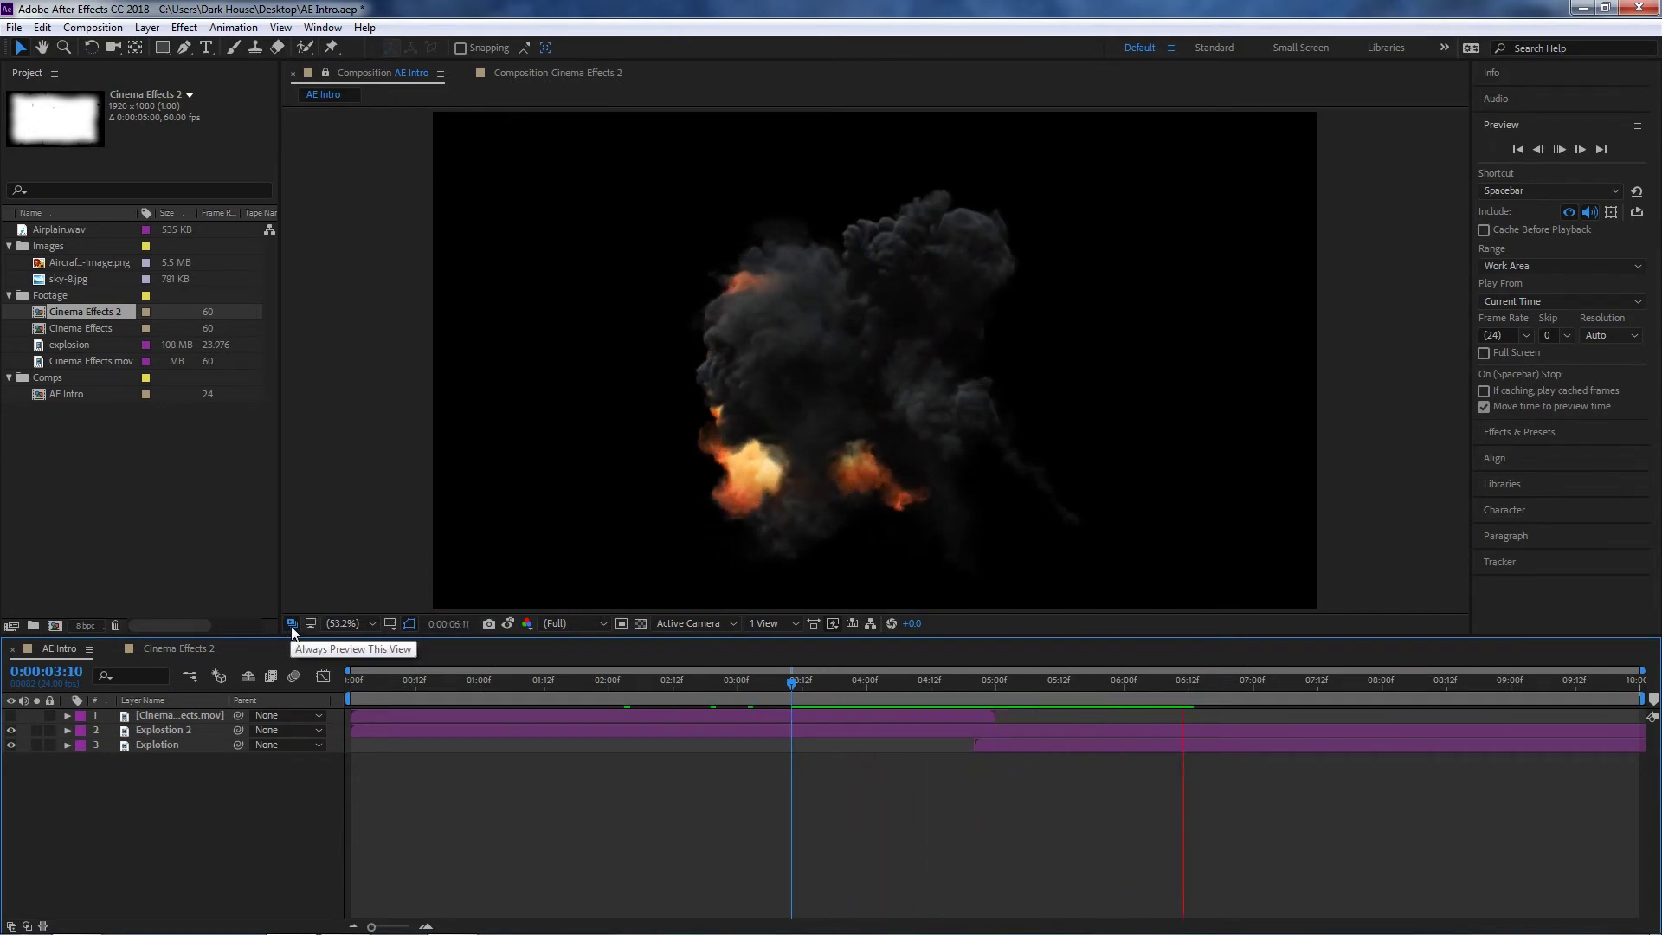
- Stop the preview, close the duplicate AE Intro viewer, and go to 0:00:03:04
left_click(772, 688)
left_click(466, 72)
left_click_drag(795, 684, 867, 684)
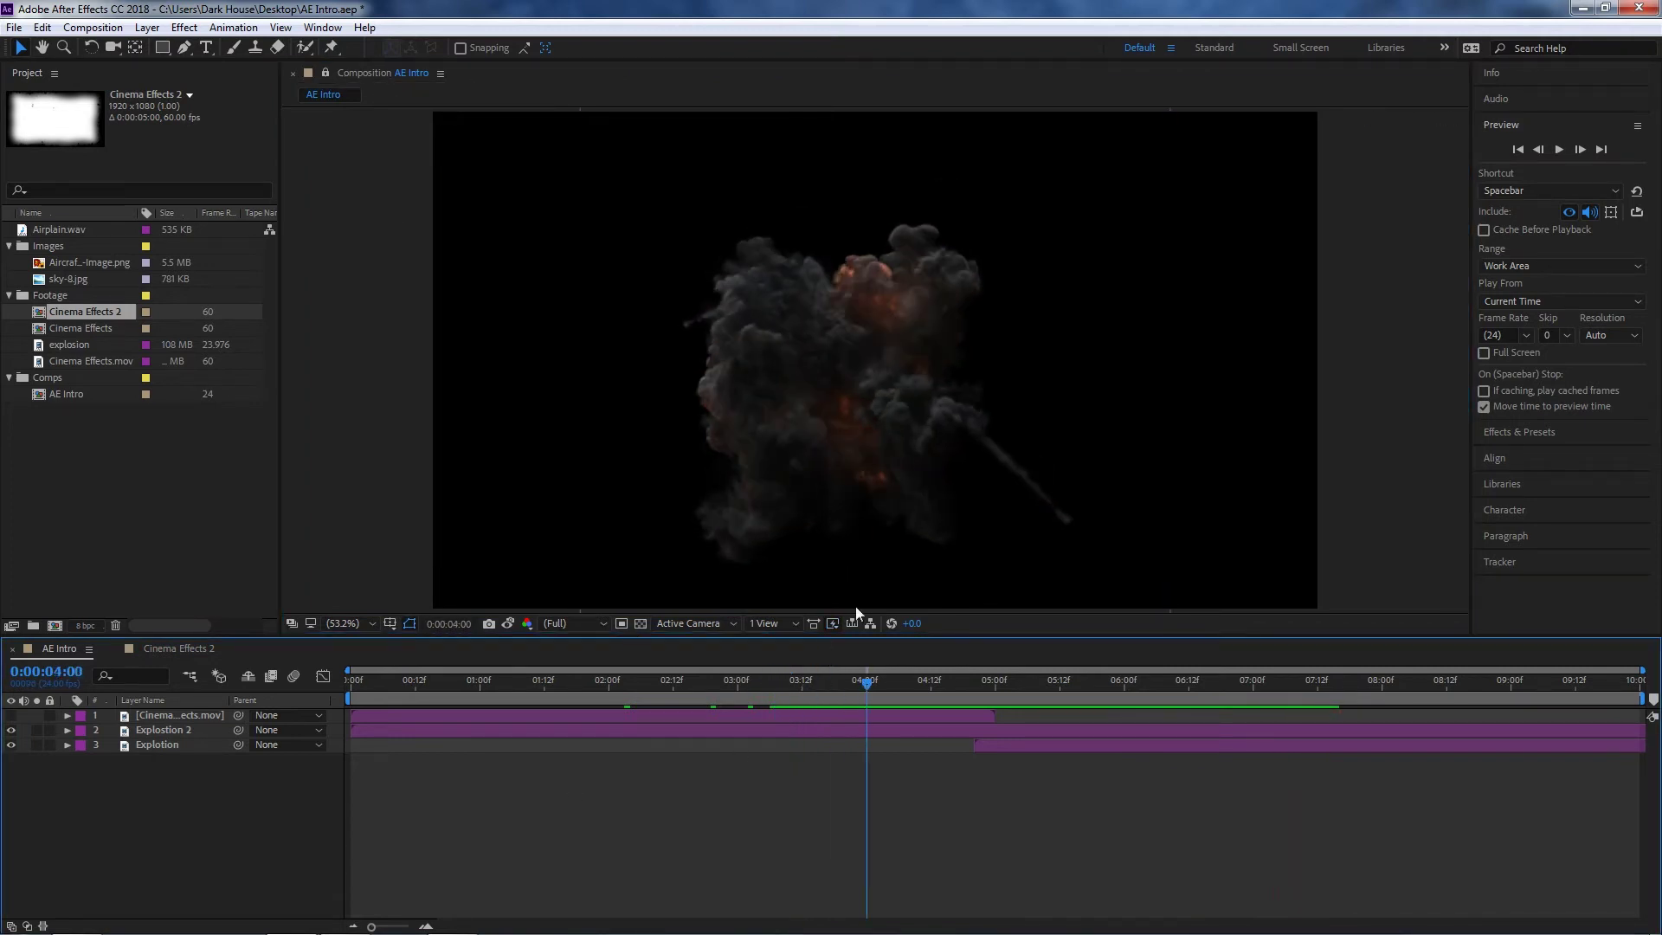
left_click(759, 683)
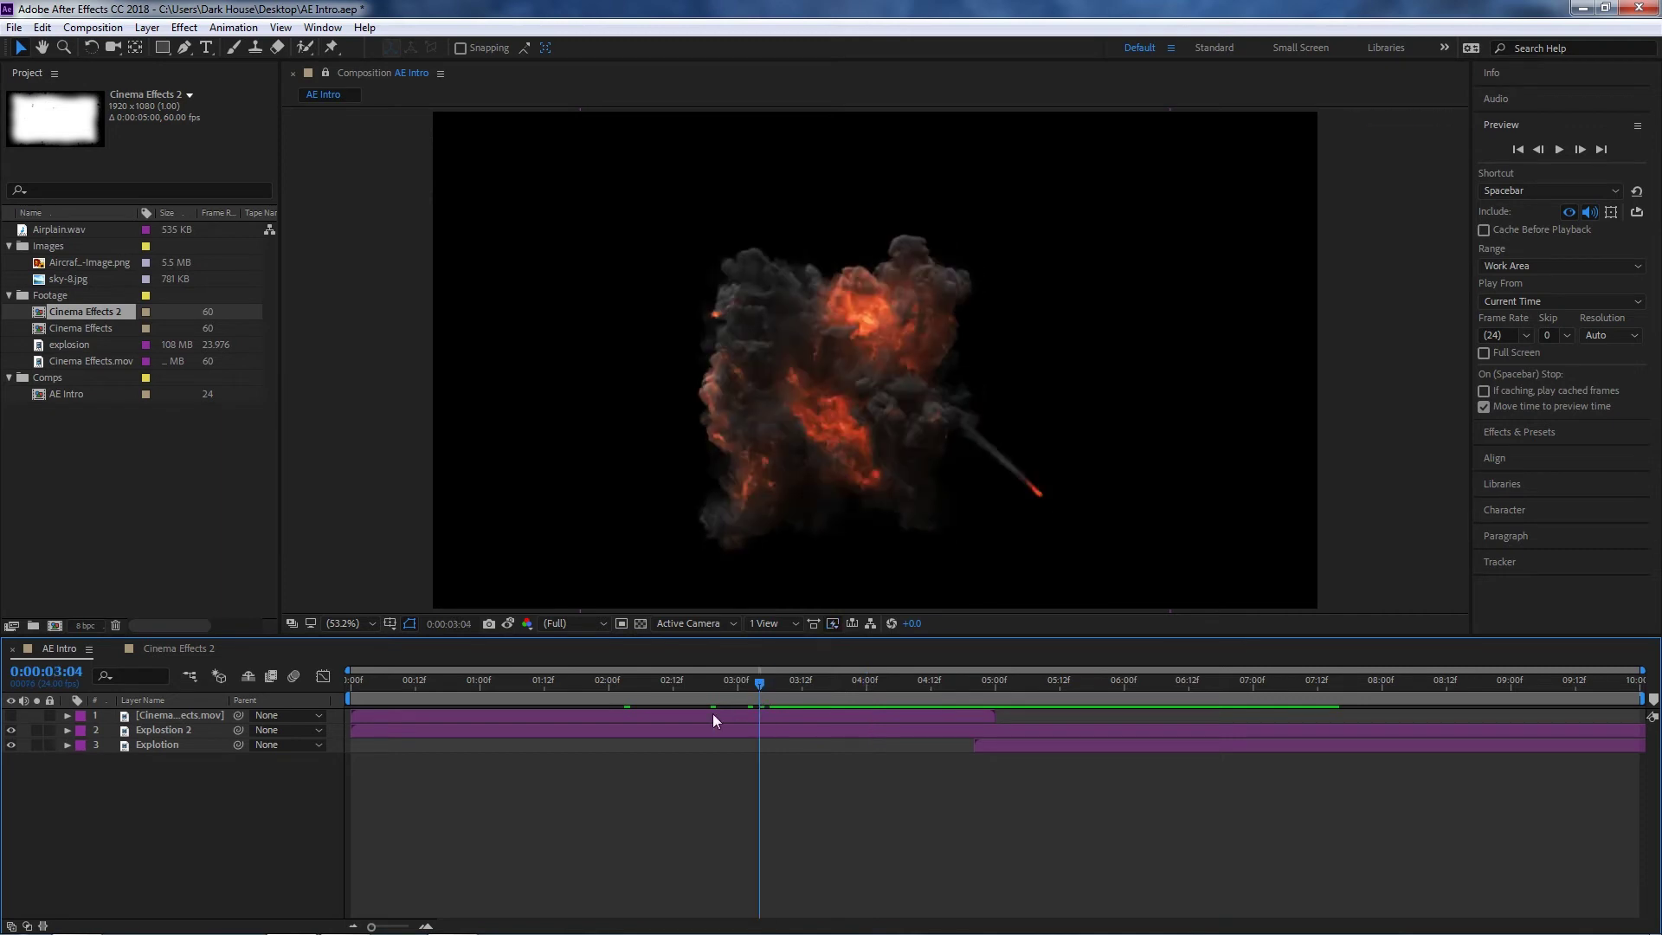
- Try Full preview resolution, then return it to Auto
left_click(569, 623)
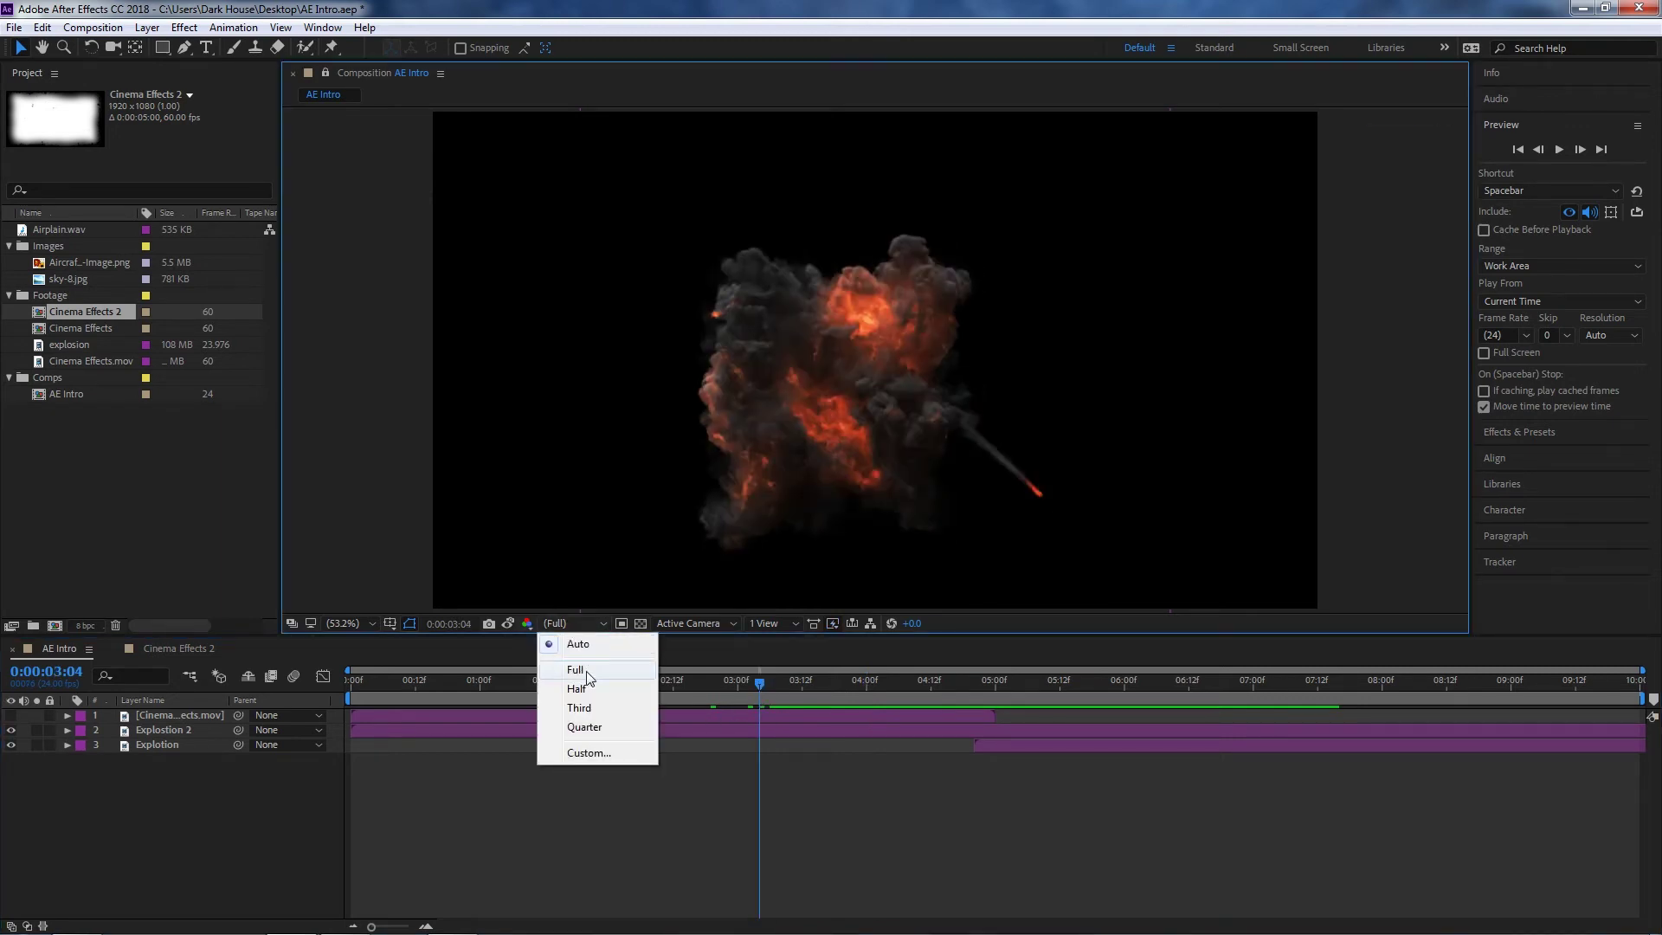
left_click(573, 660)
left_click(591, 623)
left_click(575, 643)
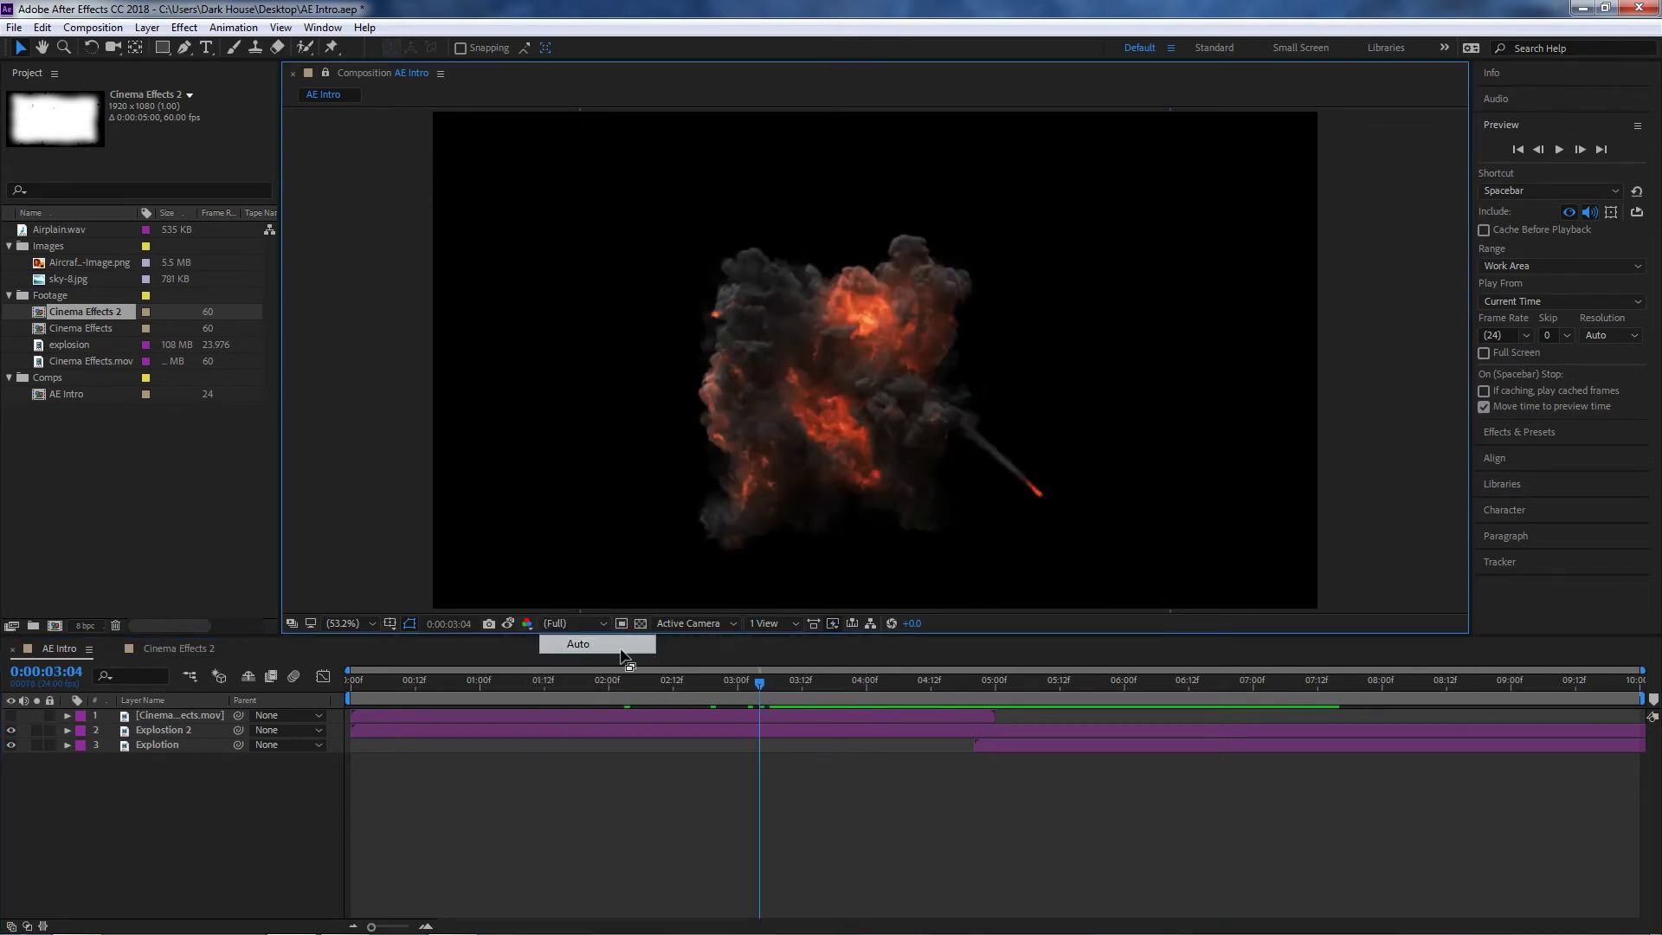
- Set Quarter resolution and play the preview from 0:00:02:10 to 0:00:04:03
left_click_drag(741, 683, 665, 695)
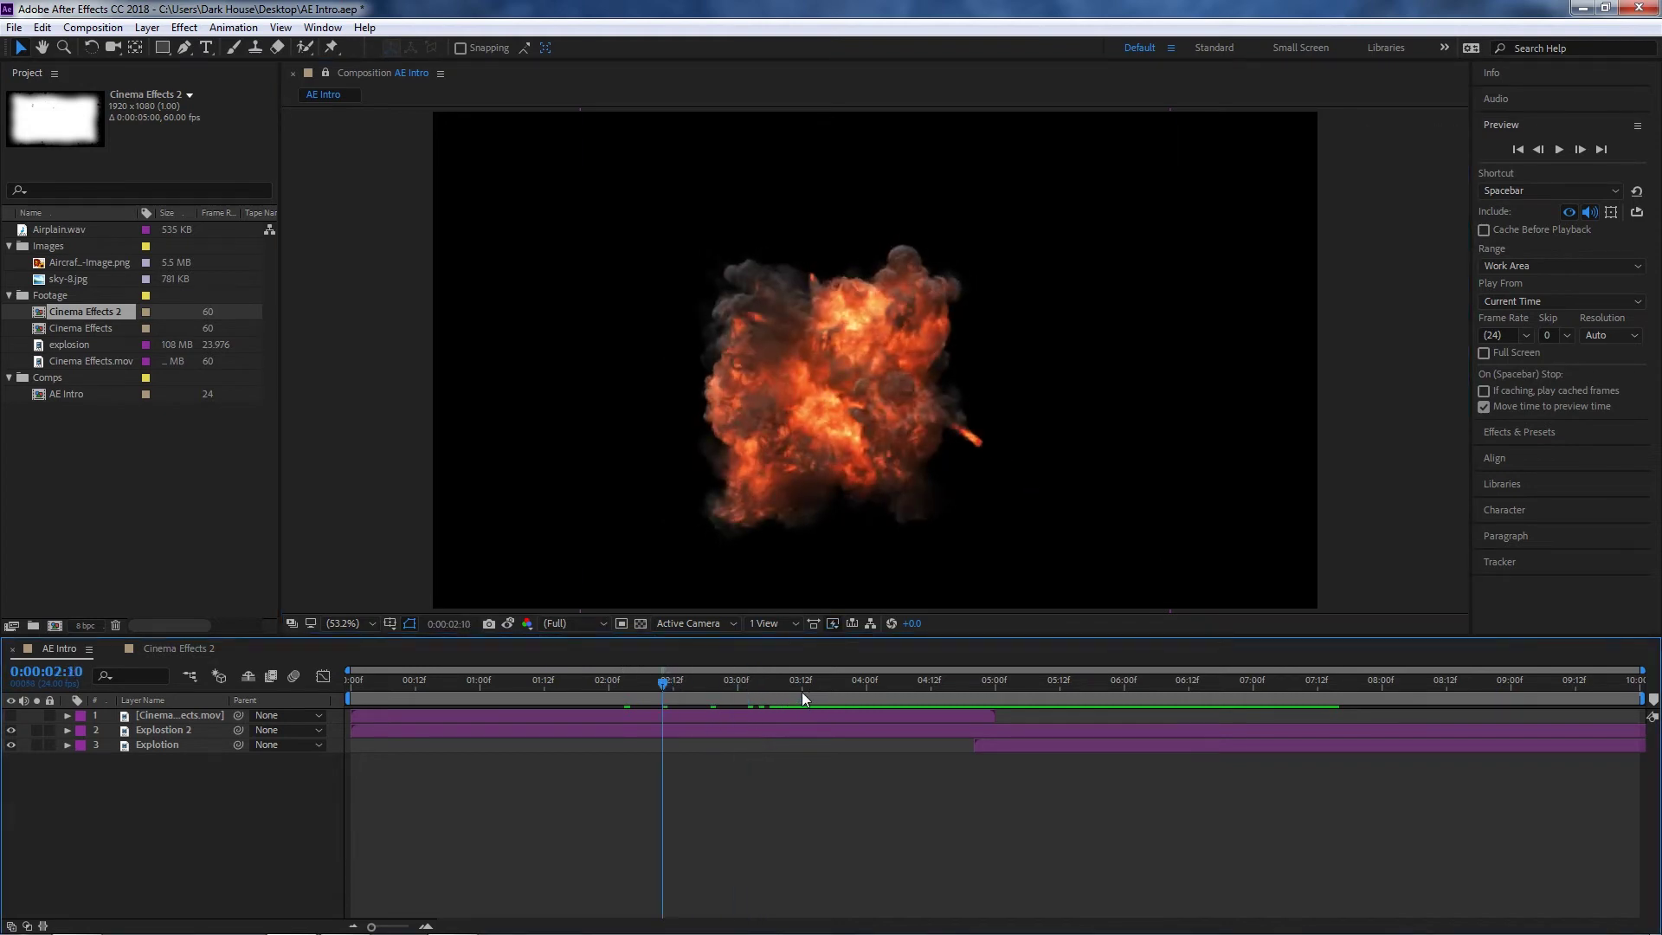
left_click(580, 621)
left_click(601, 734)
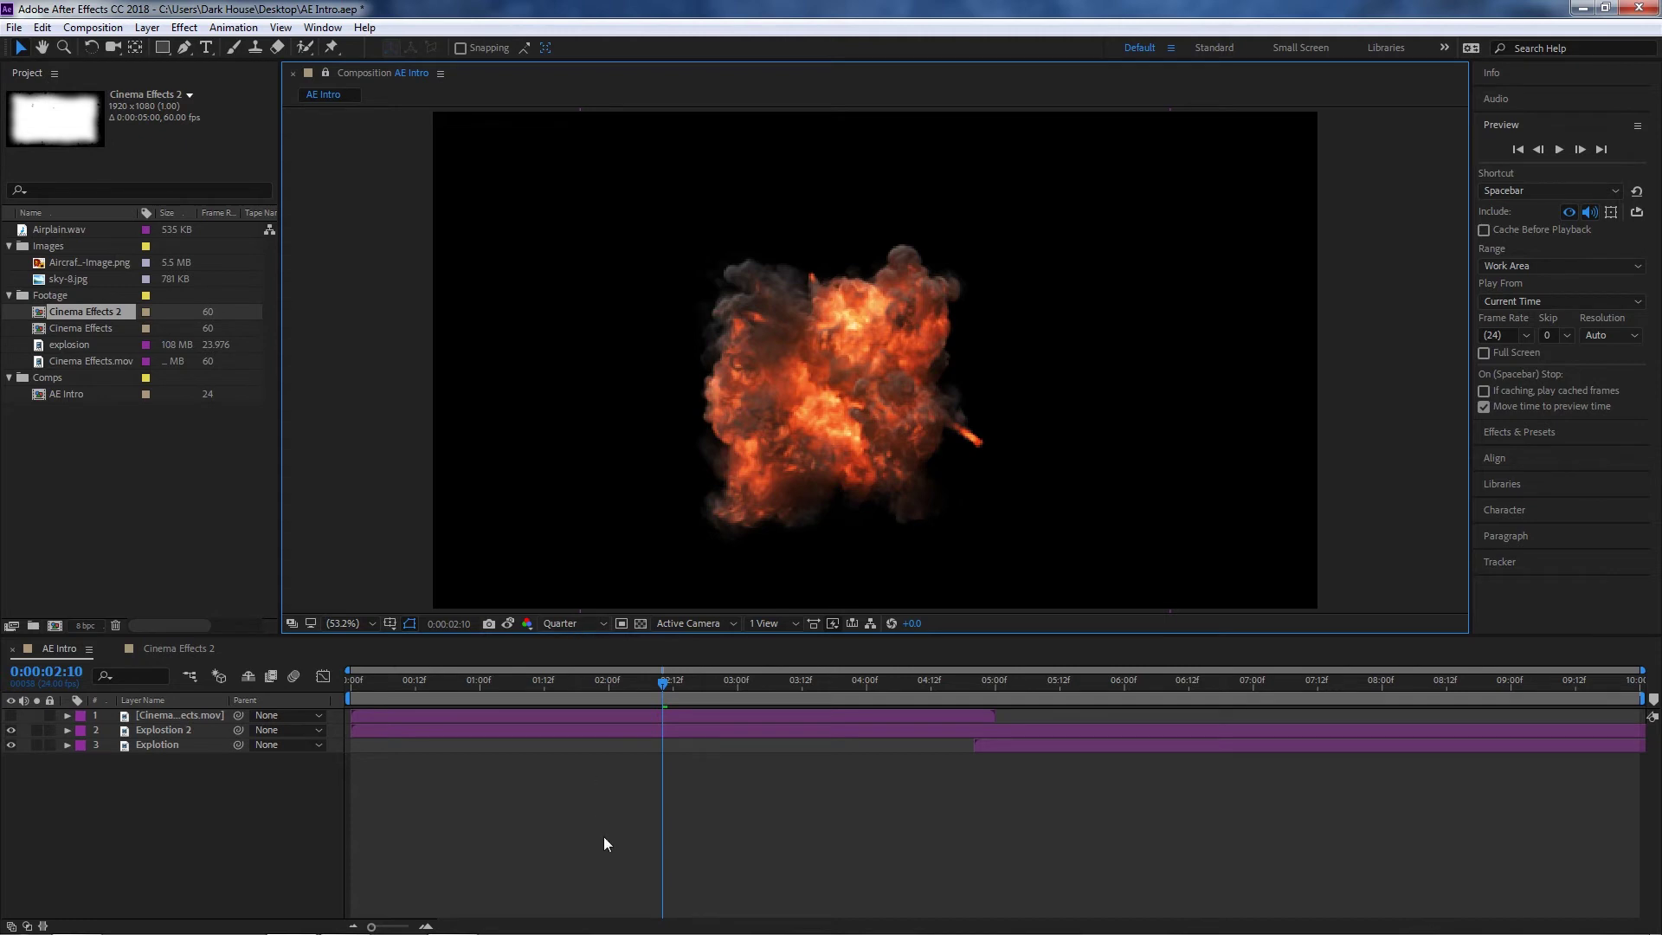
key("space")
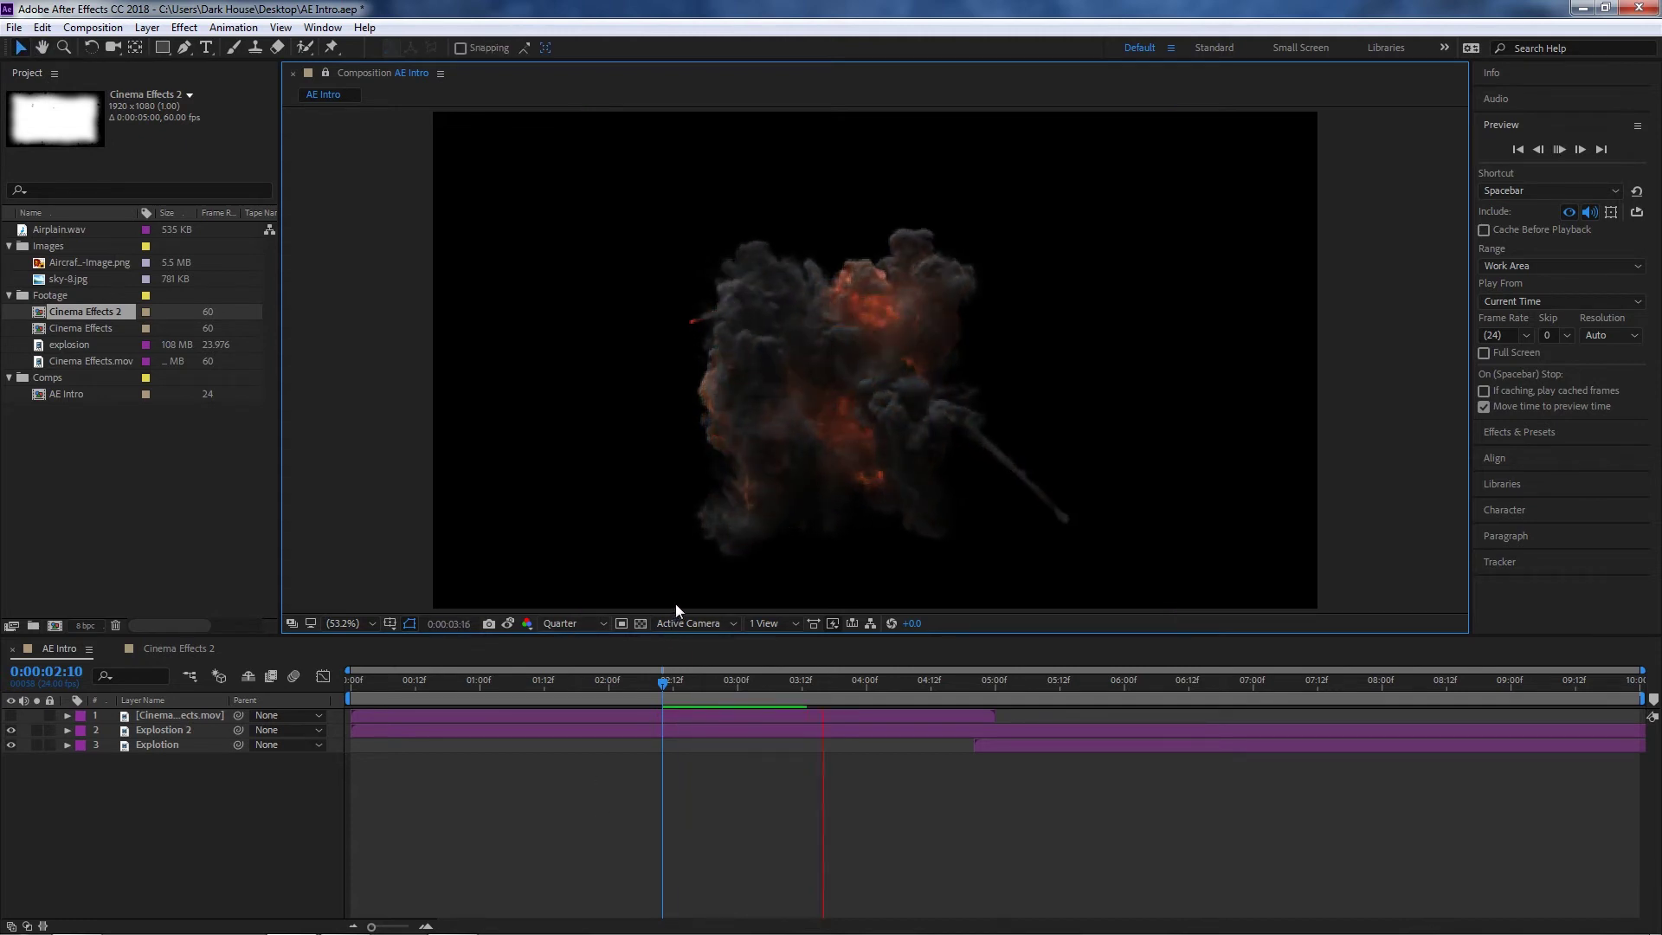
left_click(883, 683)
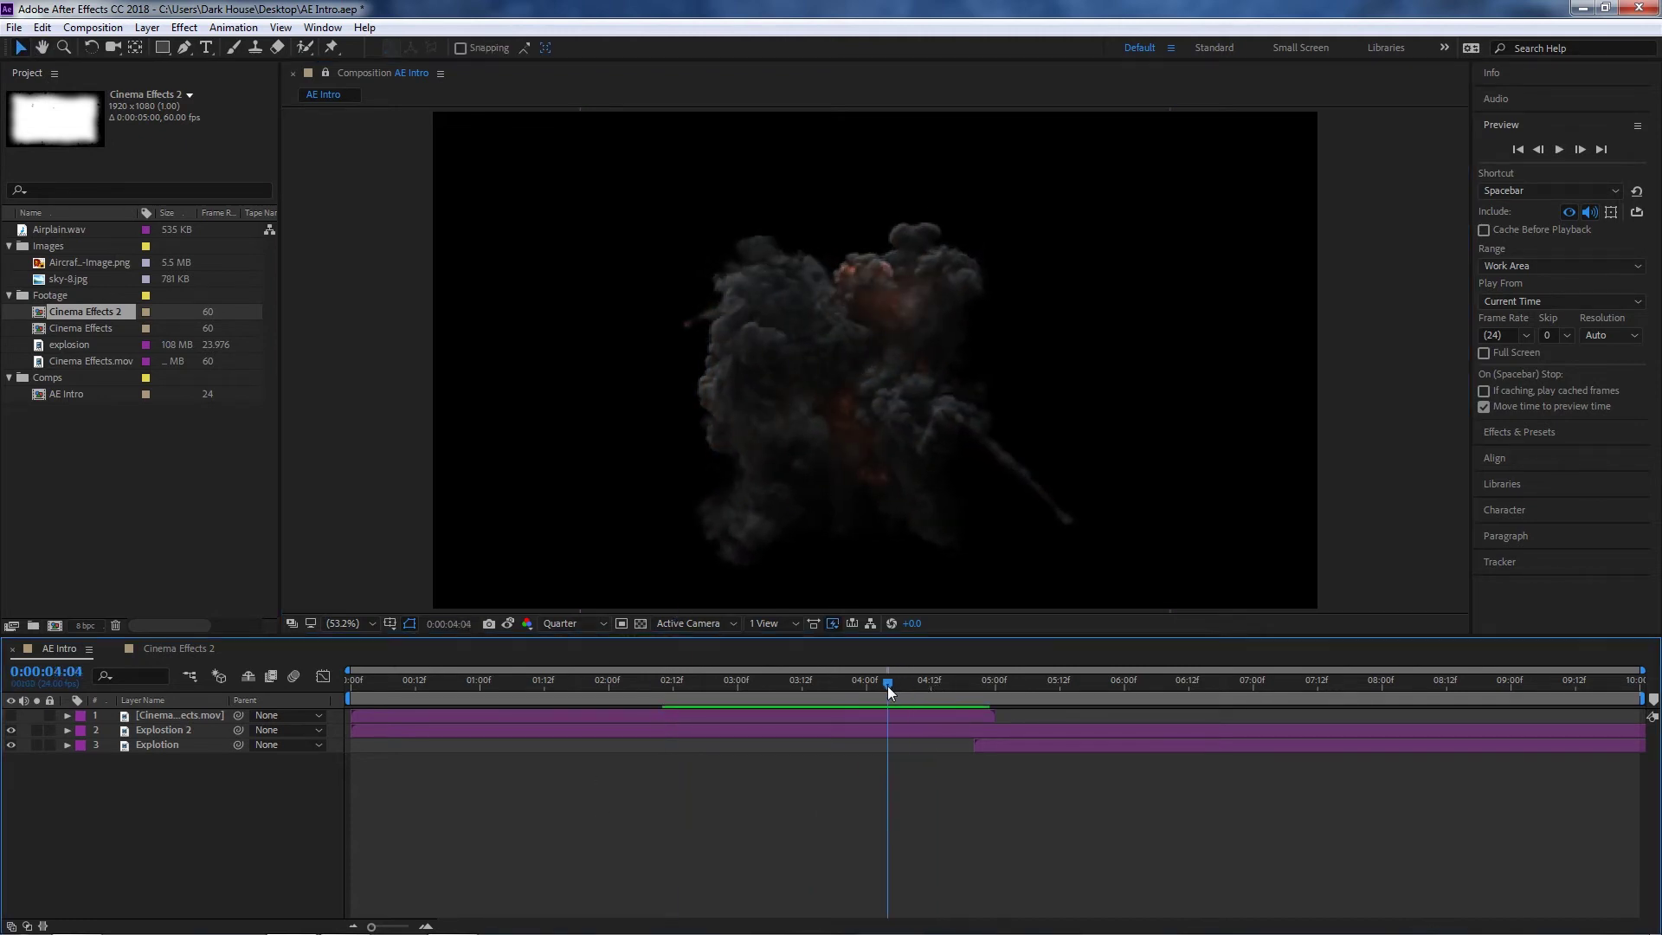
- Zoom the viewer in and out, then set the preview resolution to Full
scroll(853, 380, "up", 3)
scroll(814, 315, "down", 1)
scroll(817, 326, "up", 1)
scroll(816, 324, "down", 1)
left_click(573, 623)
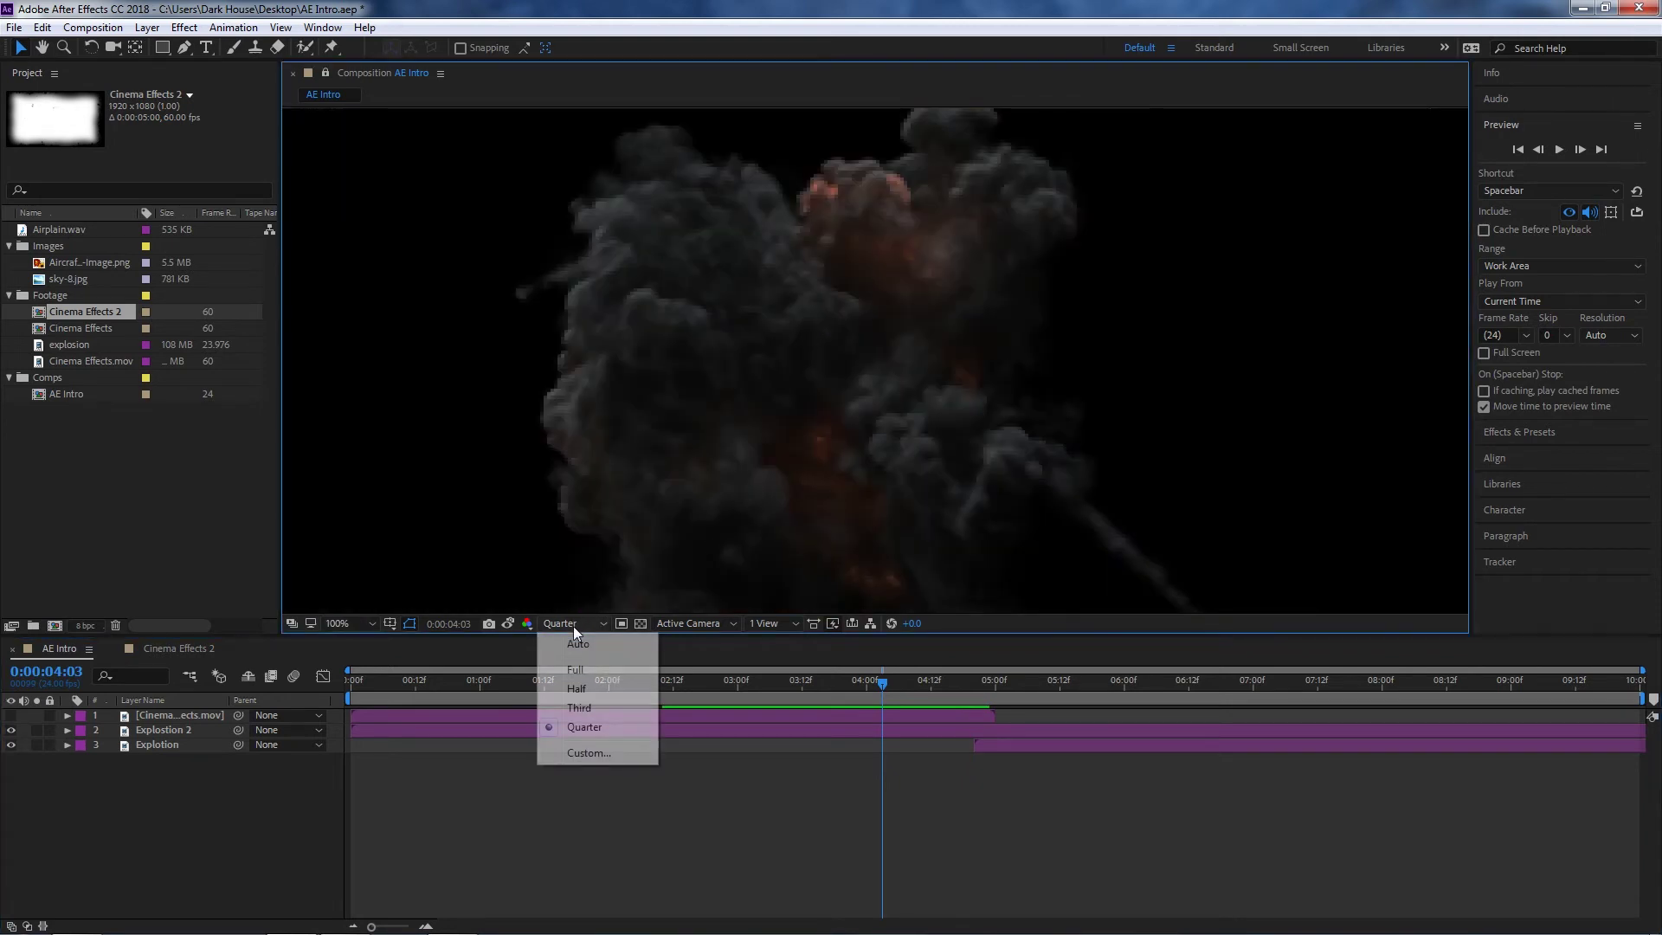
left_click(583, 667)
- Zoom in and compare Quarter against Full resolution, ending at Full
scroll(757, 424, "up", 1)
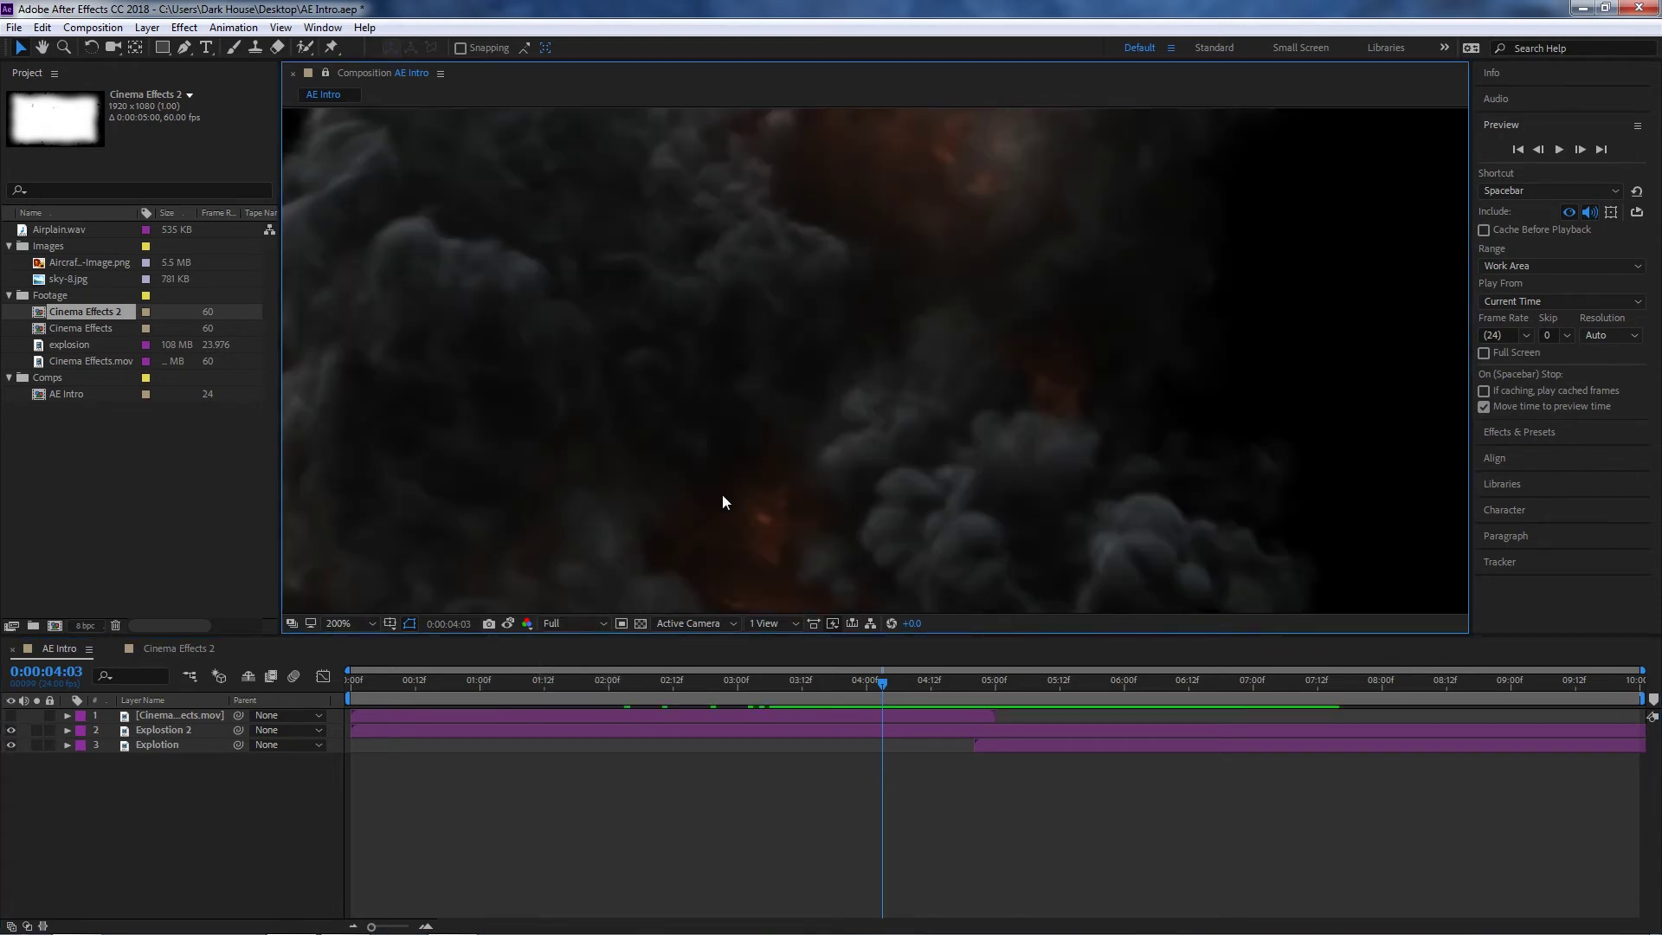
left_click(570, 624)
left_click(588, 735)
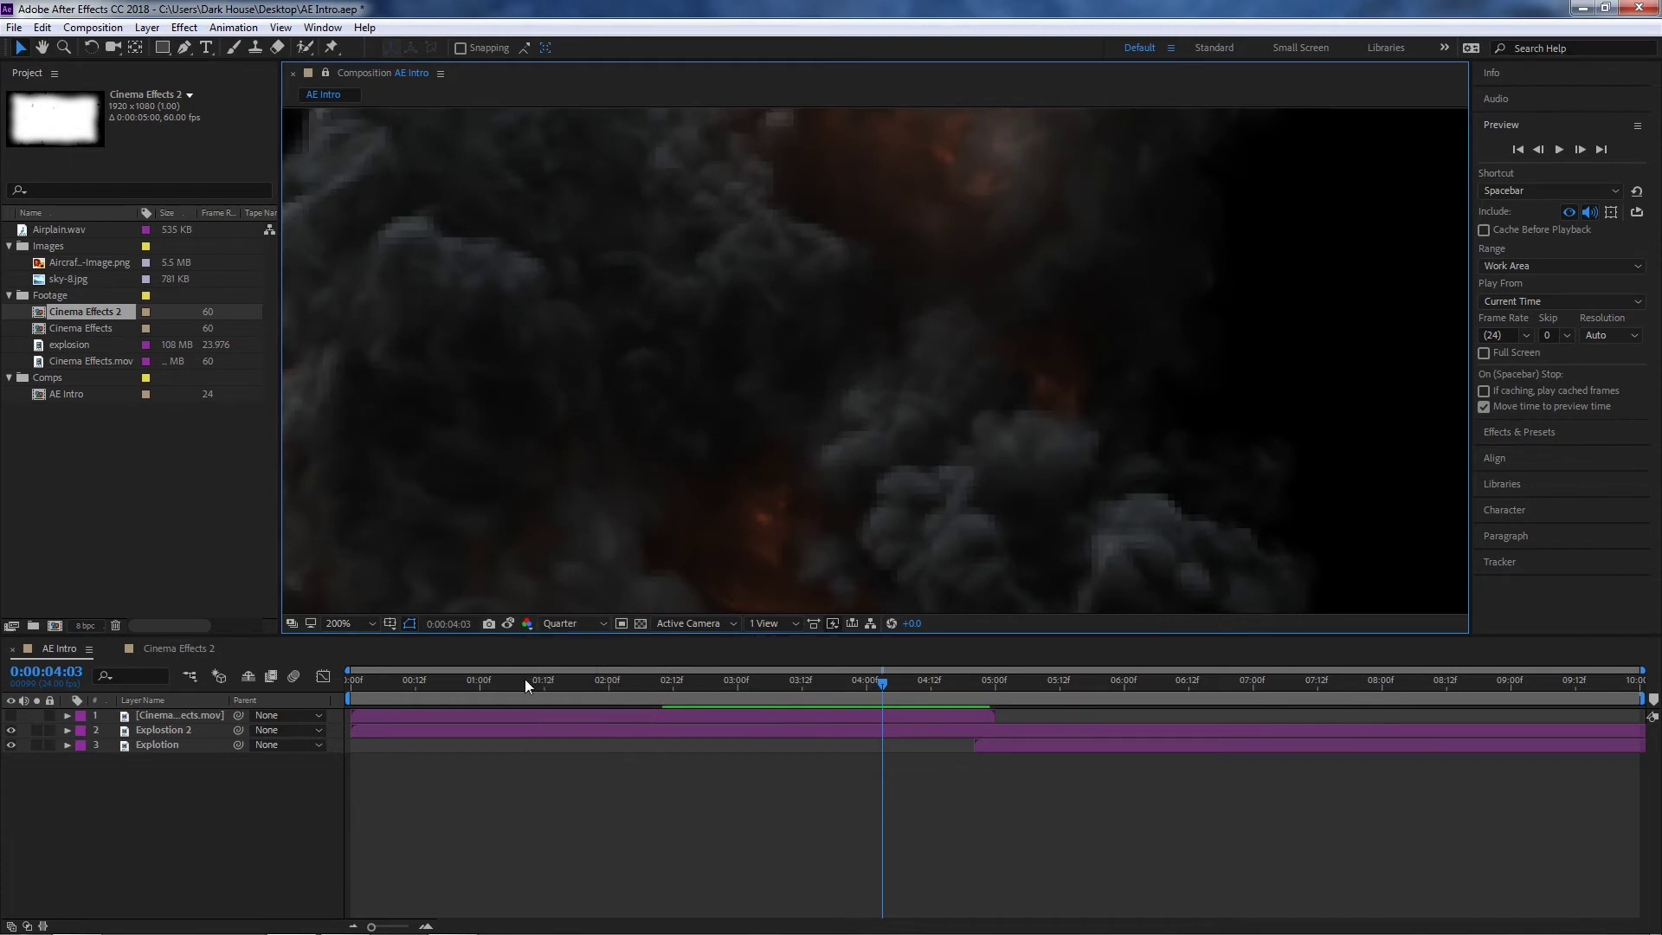
left_click(563, 623)
left_click(589, 668)
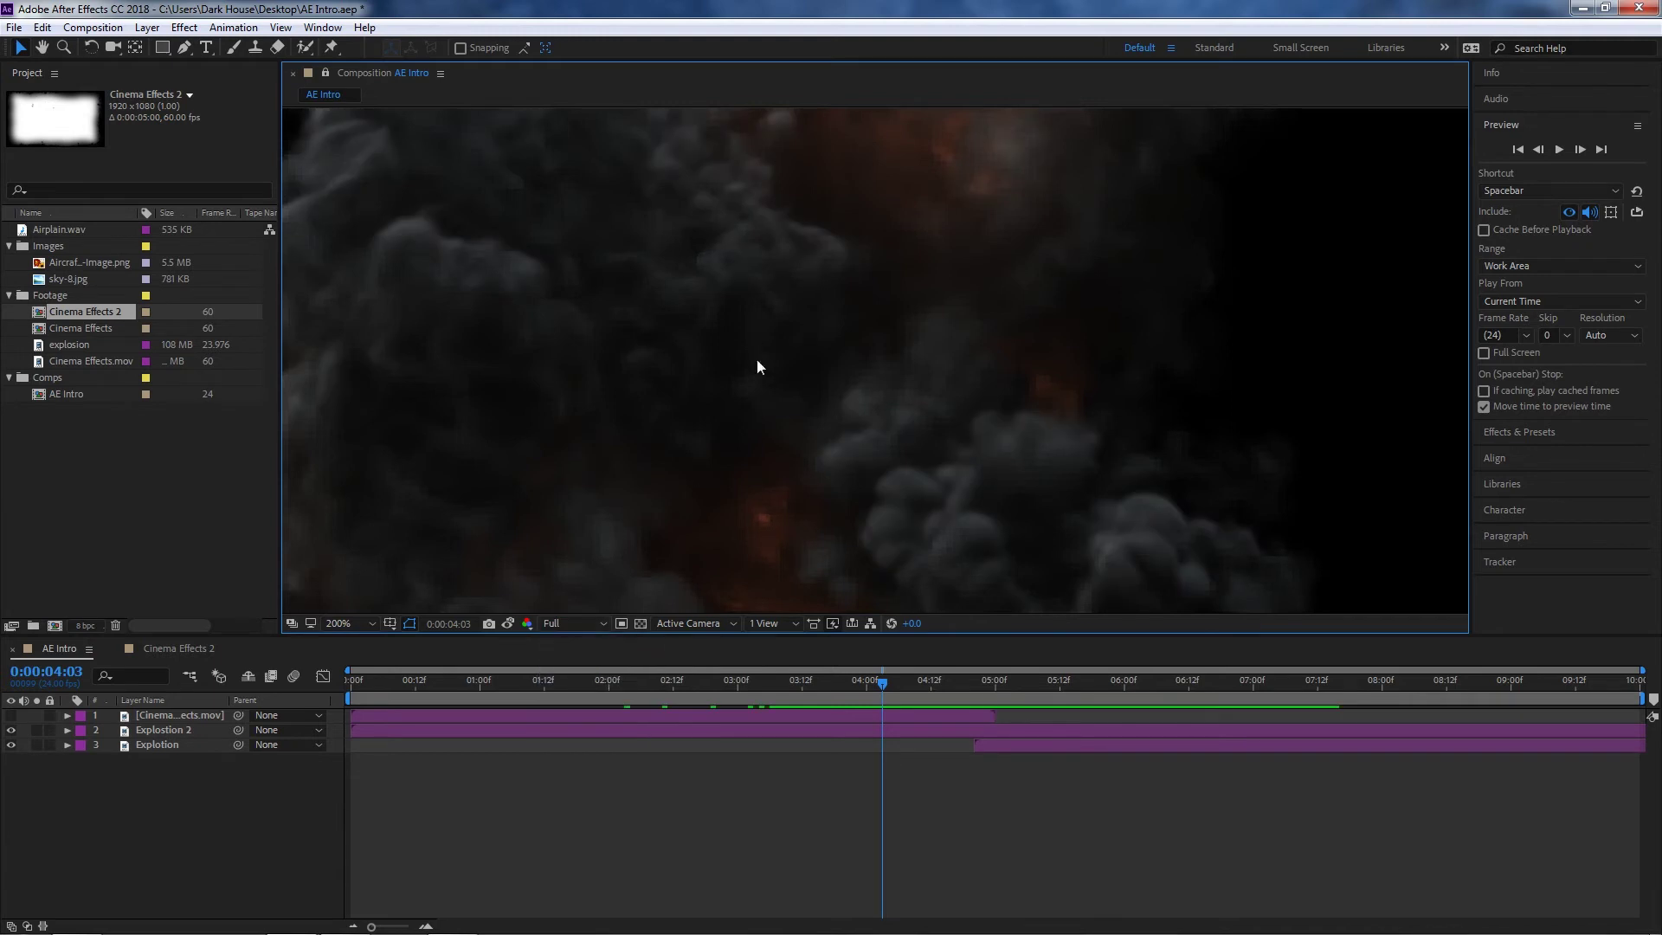
scroll(756, 361, "down", 3)
- At 0:00:03:18, try Auto resolution and set the preview back to Full
left_click_drag(885, 689, 1055, 708)
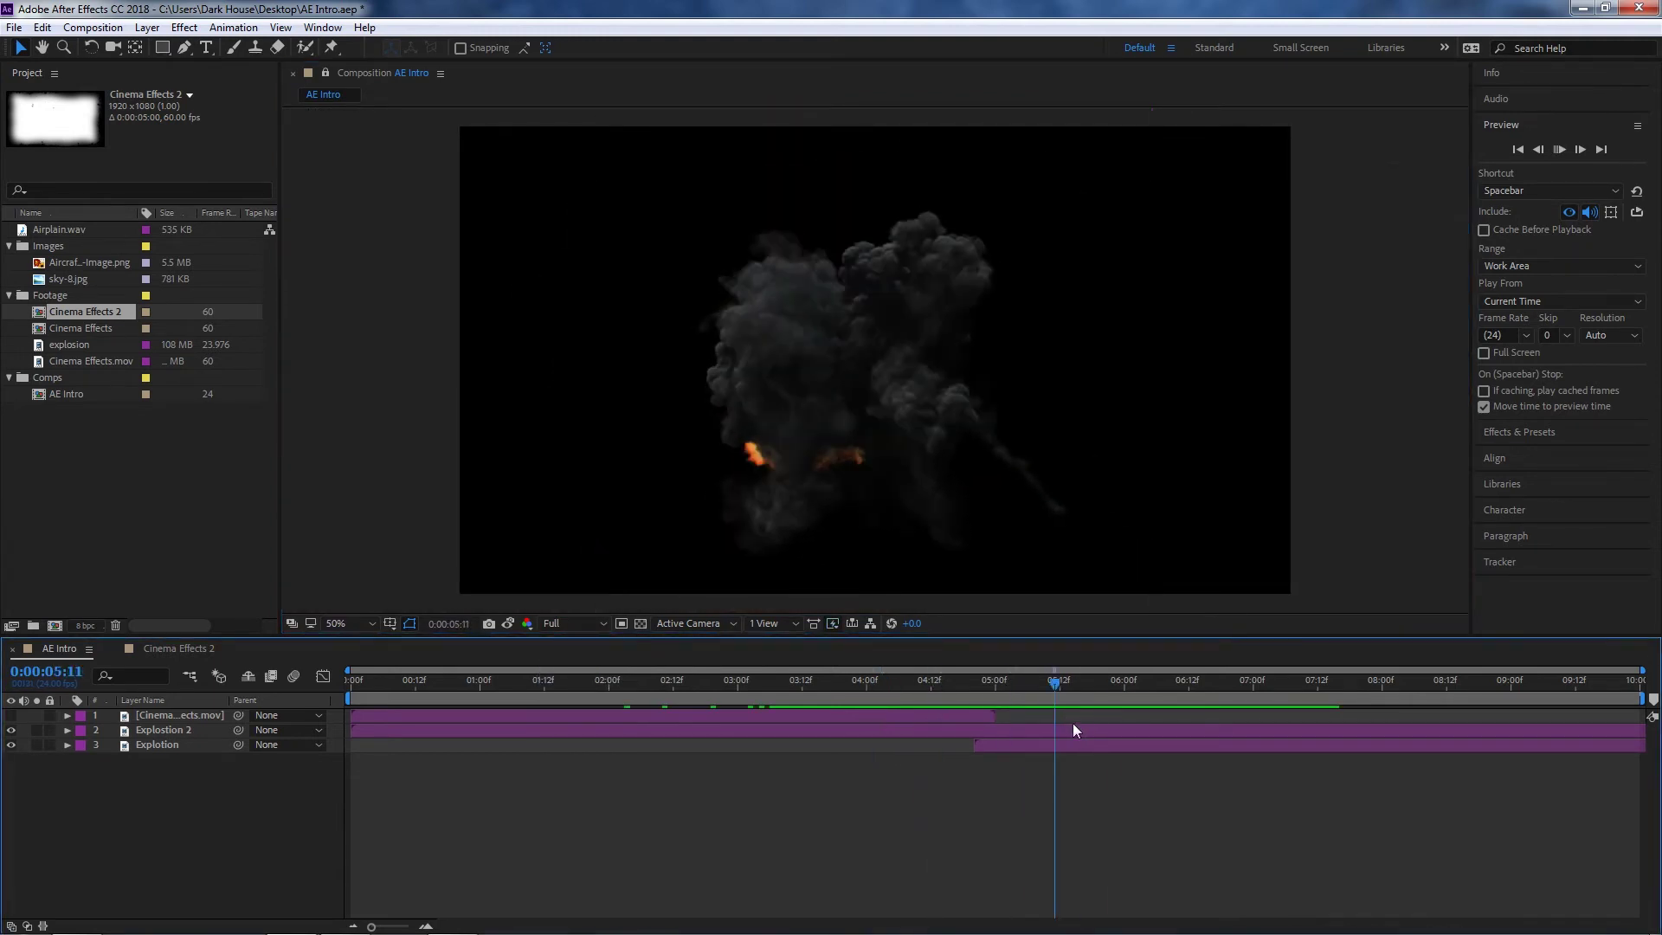
left_click(571, 624)
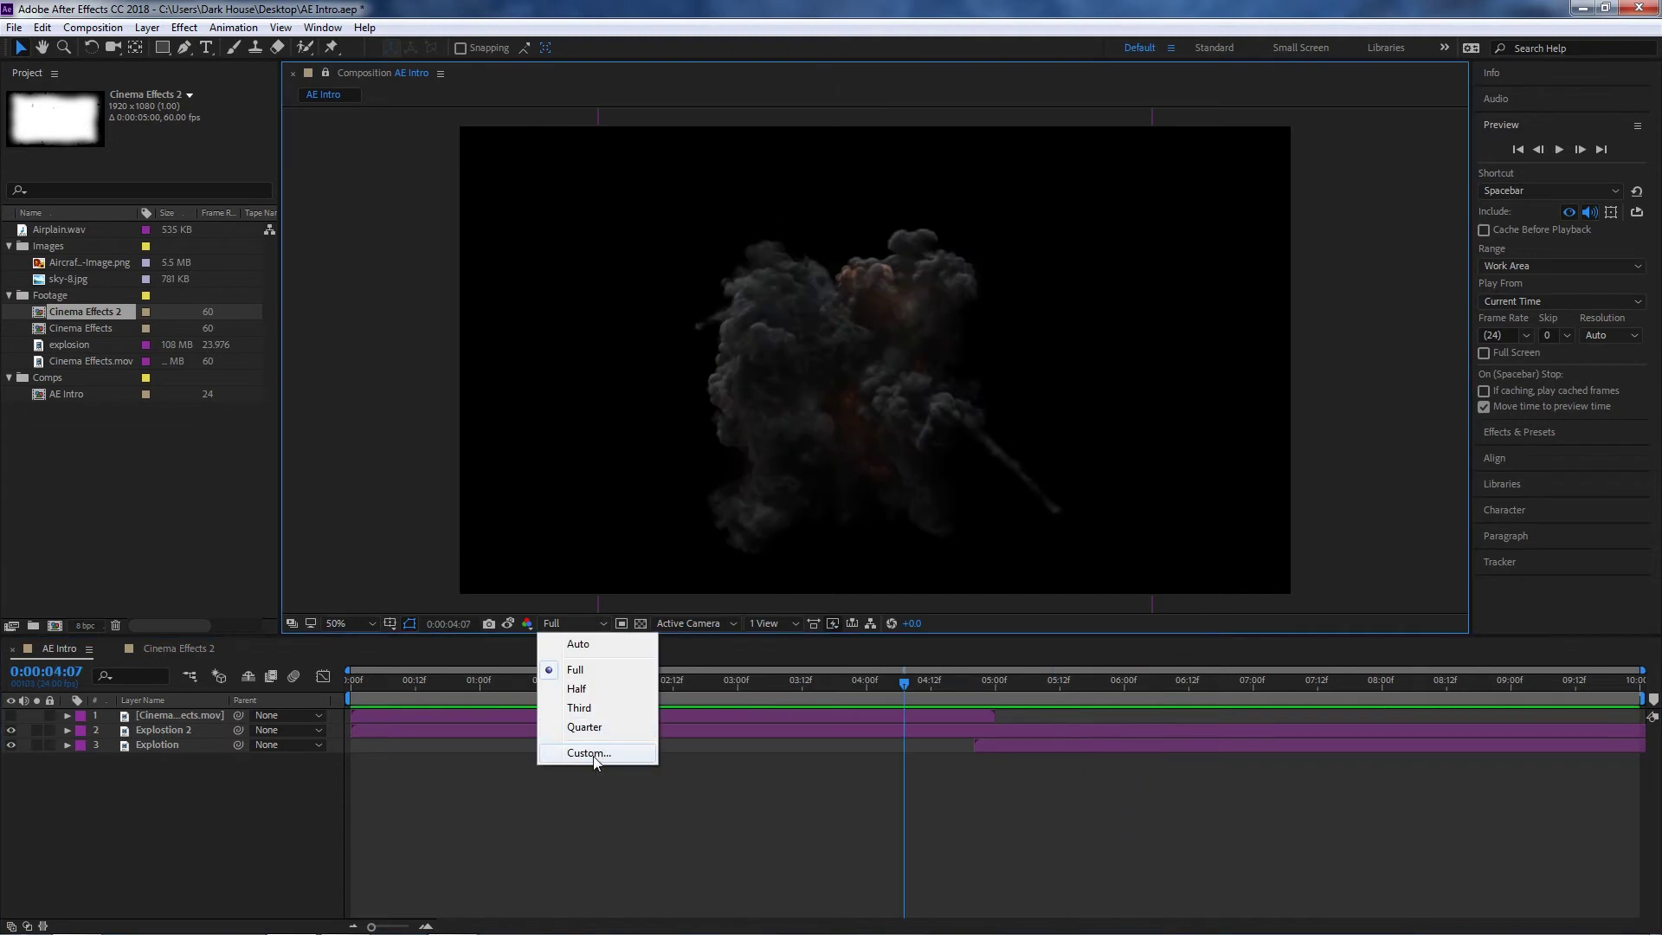
left_click(461, 783)
left_click_drag(753, 690, 834, 699)
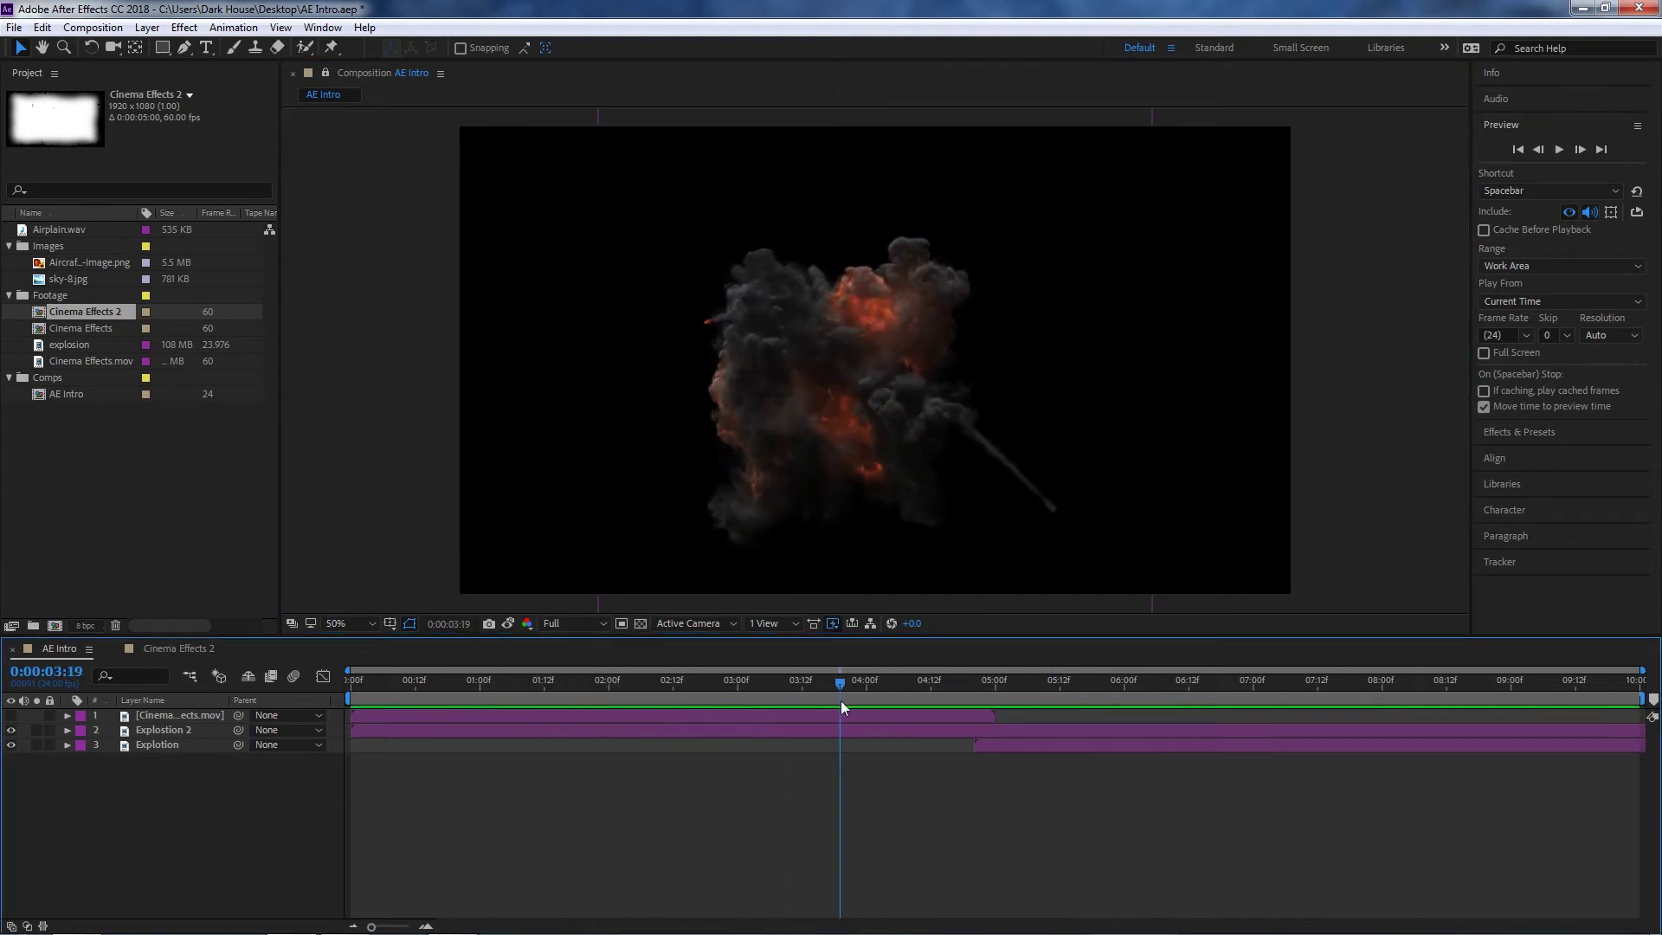
left_click(566, 625)
left_click(570, 750)
left_click(570, 624)
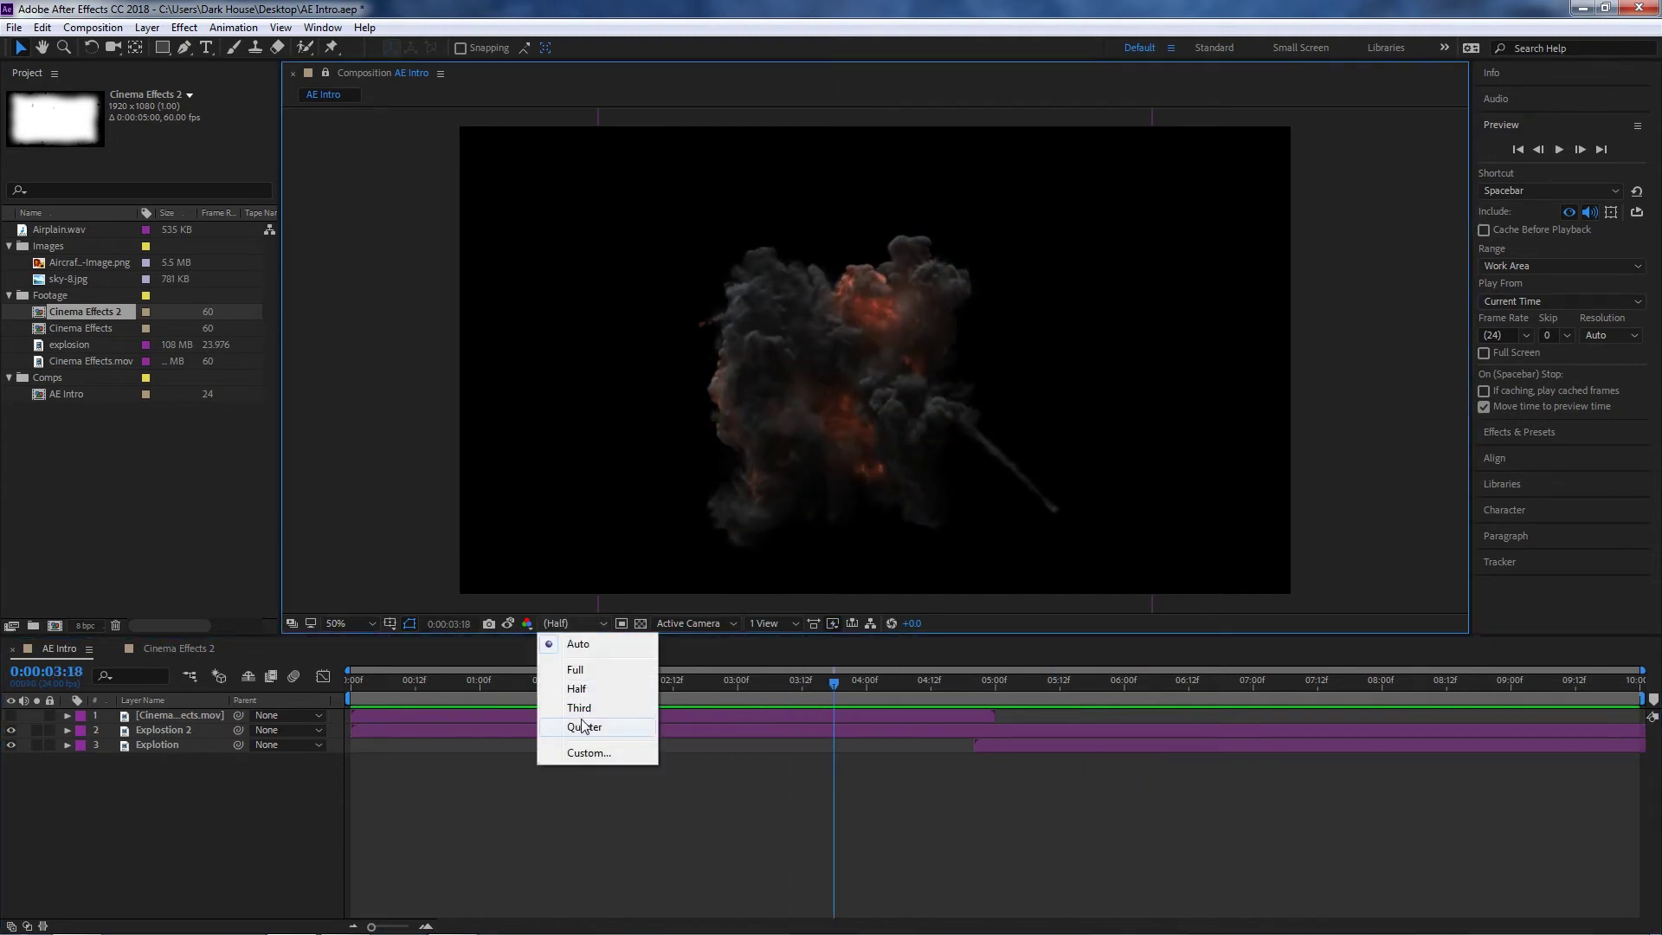
left_click(584, 654)
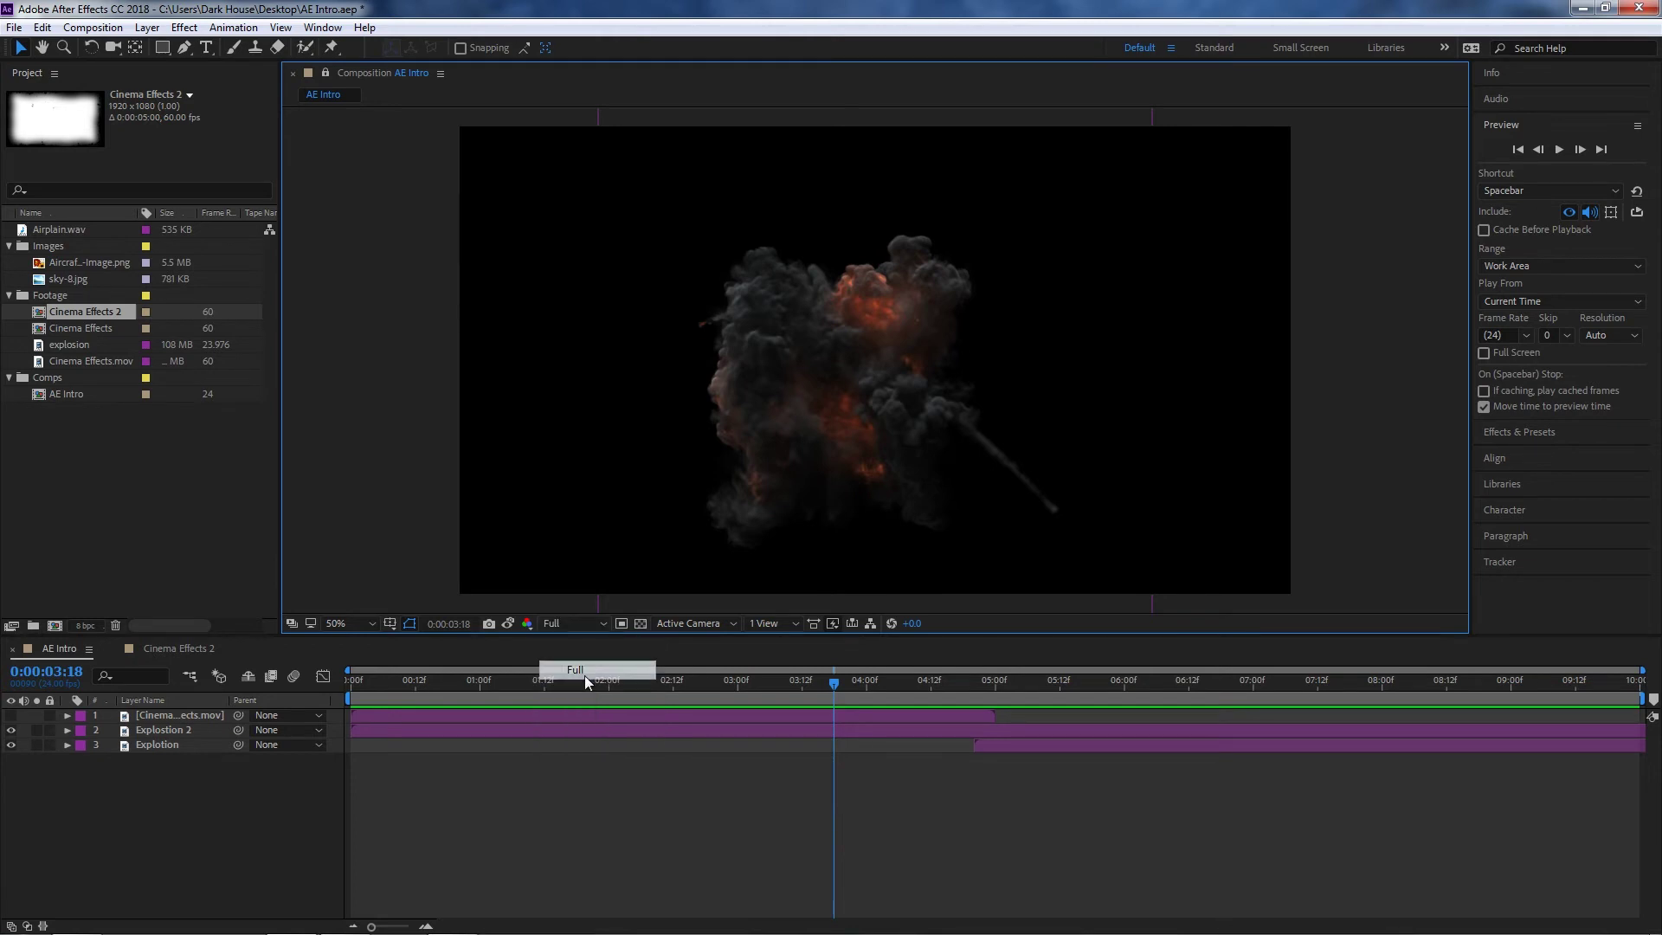
- Outline a small region of interest left of the smoke and preview it from 0:00:04:19
left_click(621, 625)
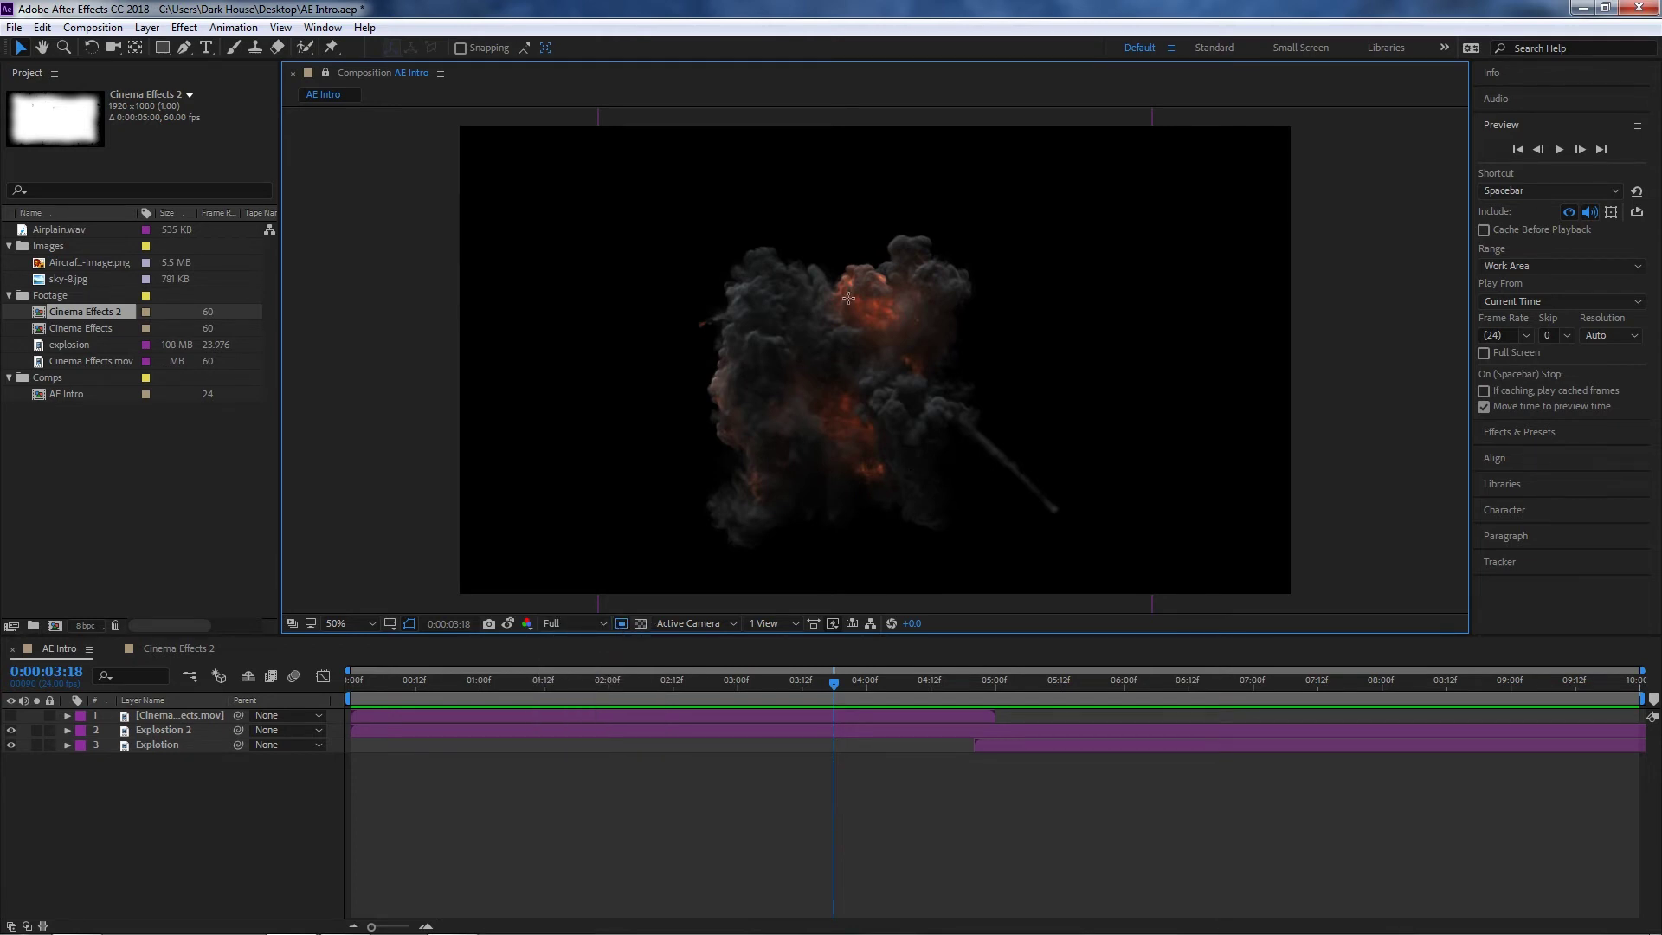
left_click_drag(686, 257, 816, 345)
left_click(931, 557)
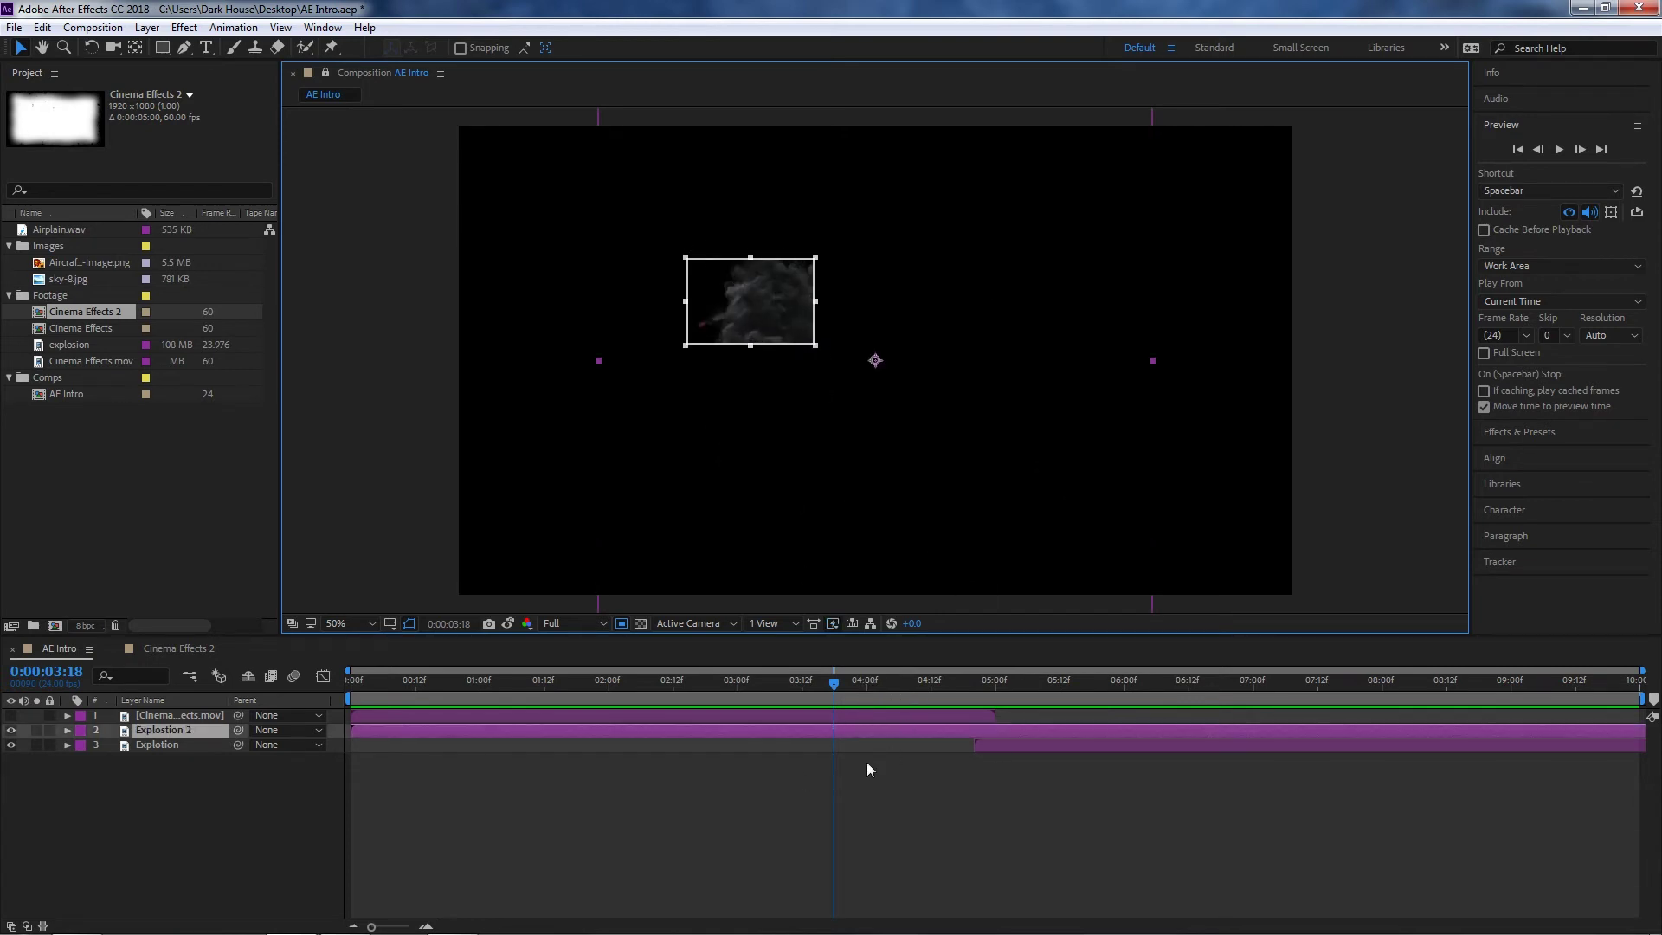
left_click_drag(843, 682, 430, 768)
left_click(490, 818)
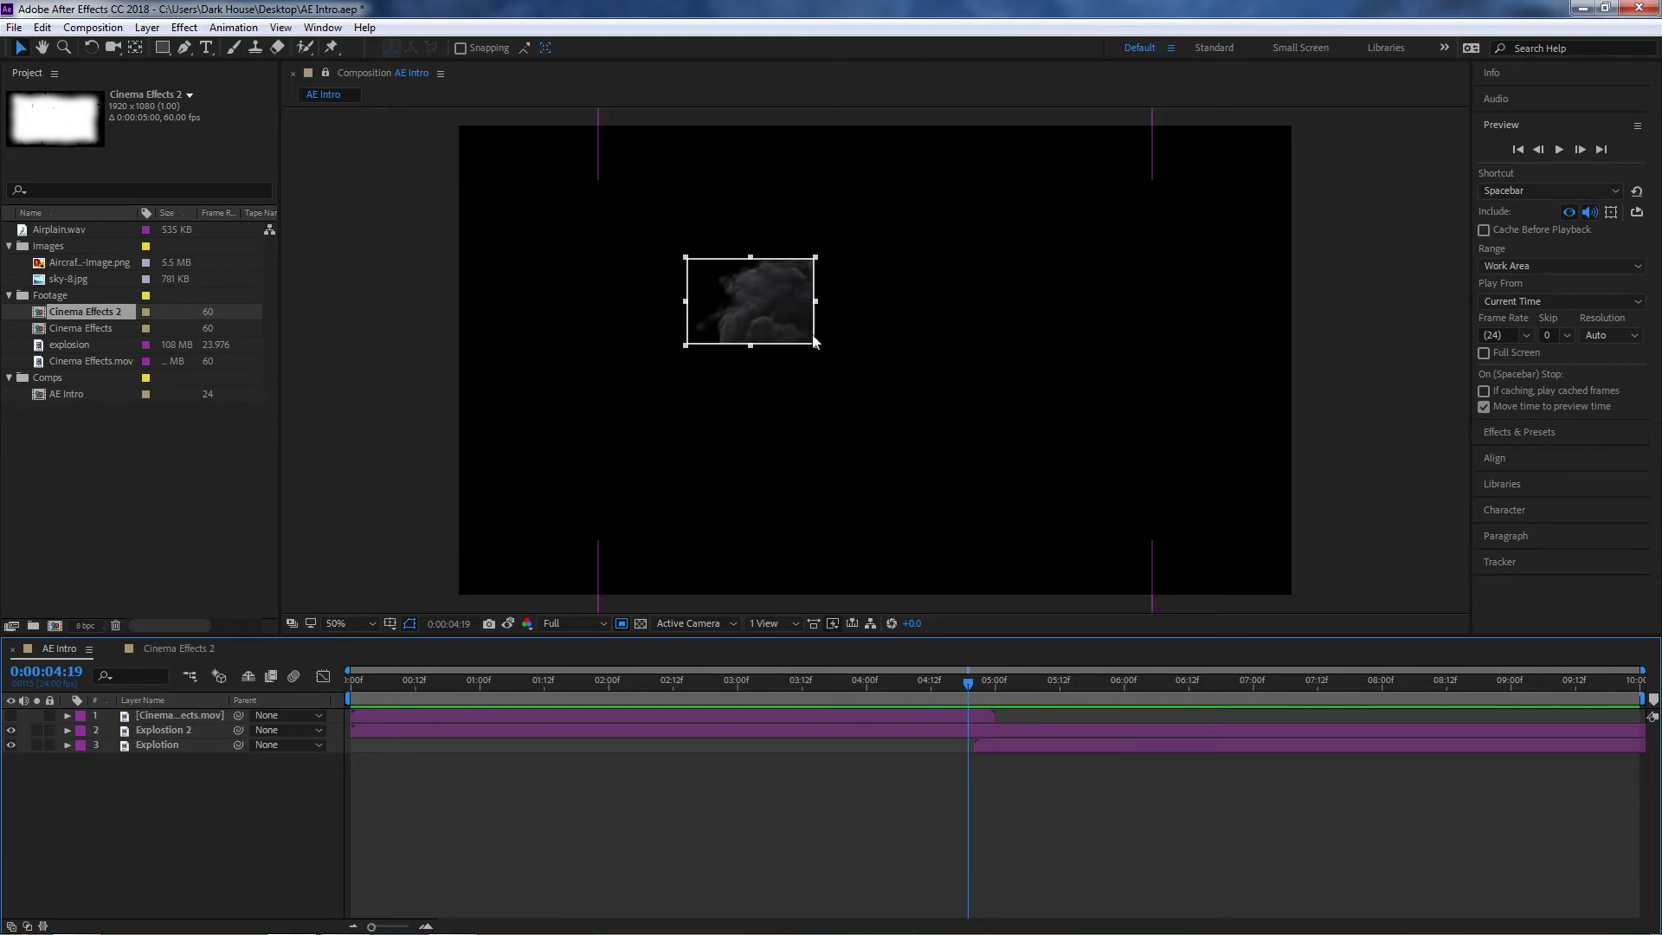
key("space")
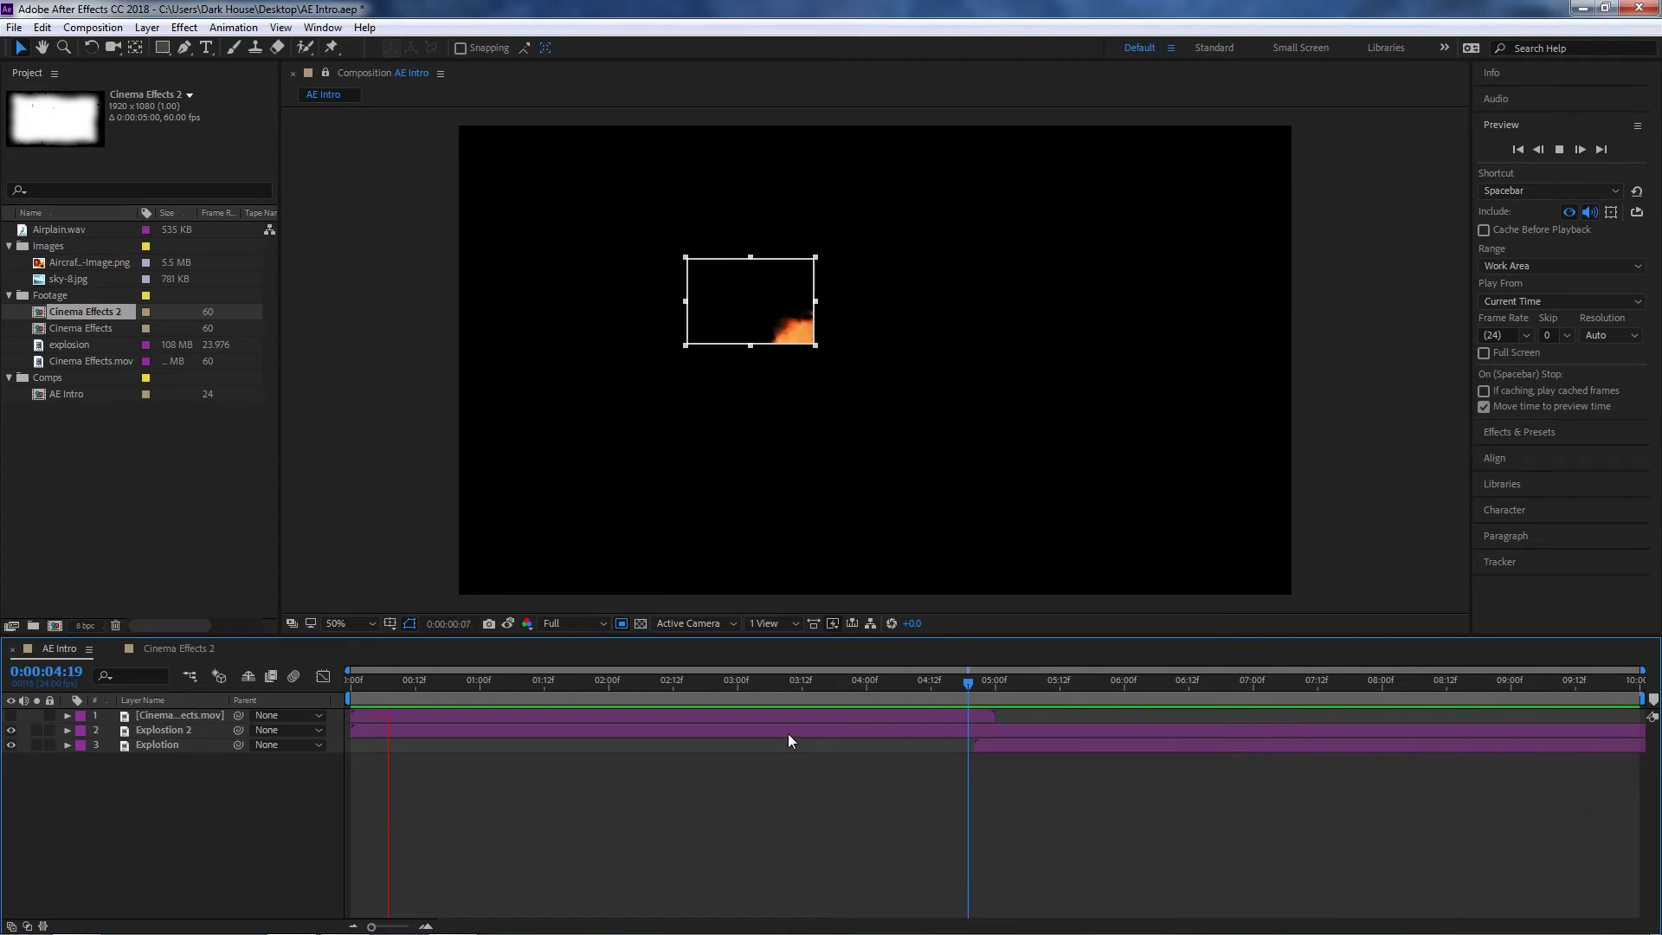
left_click(970, 689)
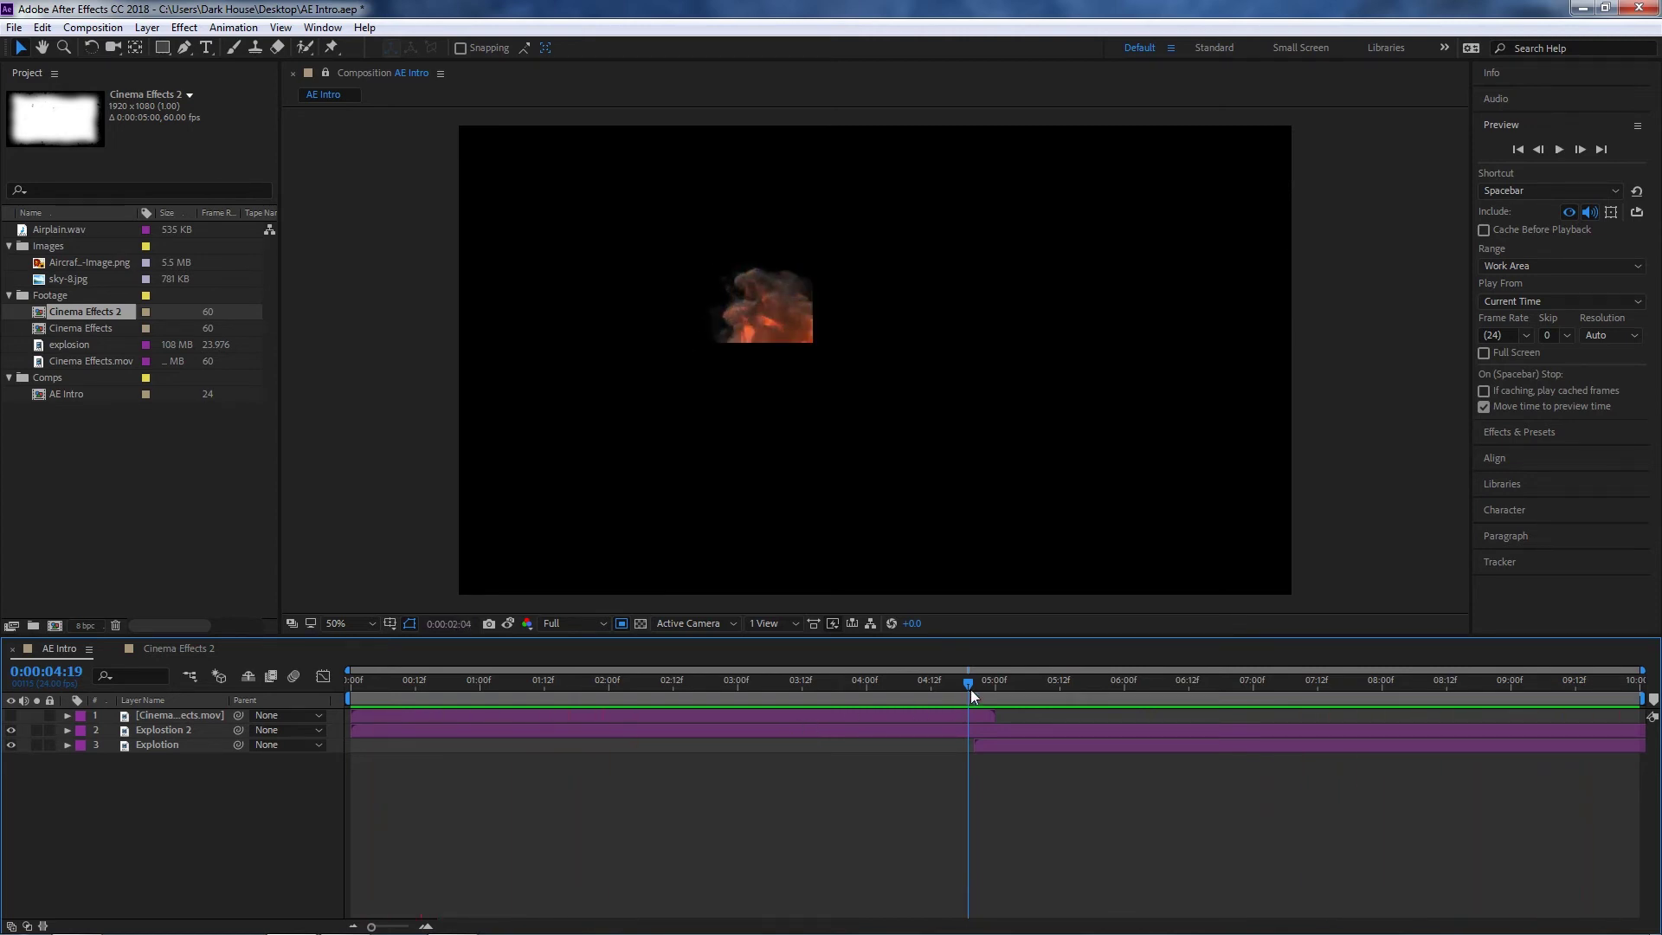
- Toggle Region of Interest on and off repeatedly, leaving it off
left_click(621, 623)
left_click(621, 624)
left_click(621, 623)
left_click(621, 624)
left_click(622, 623)
left_click(621, 623)
left_click(621, 623)
left_click(621, 623)
left_click(622, 623)
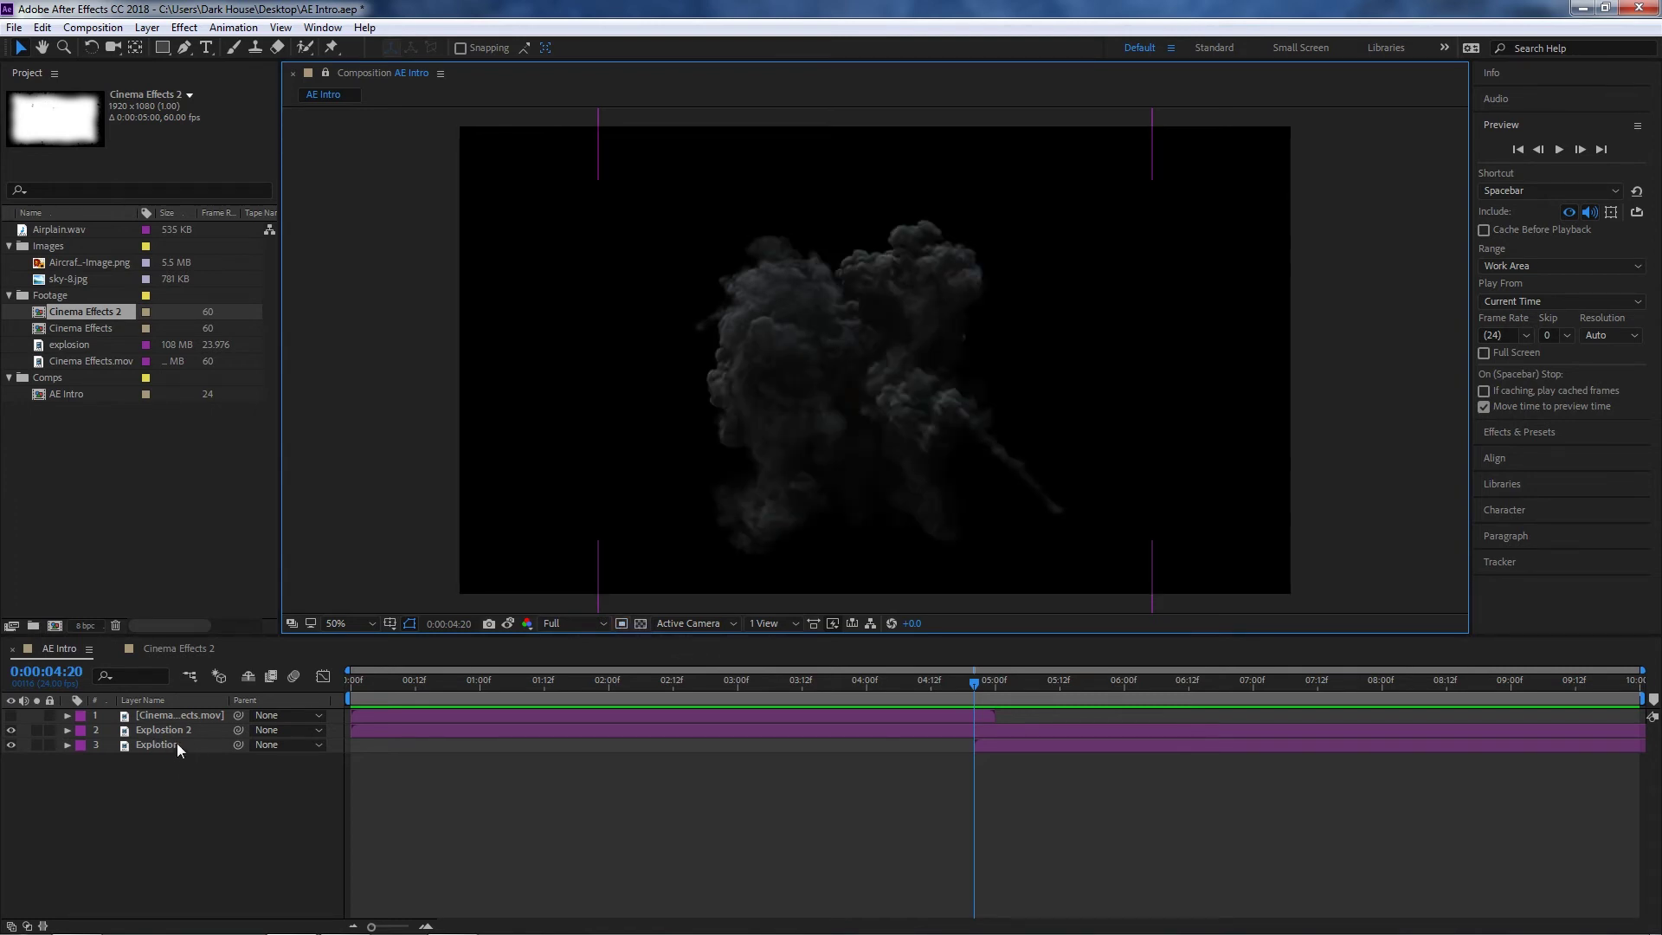
left_click(641, 625)
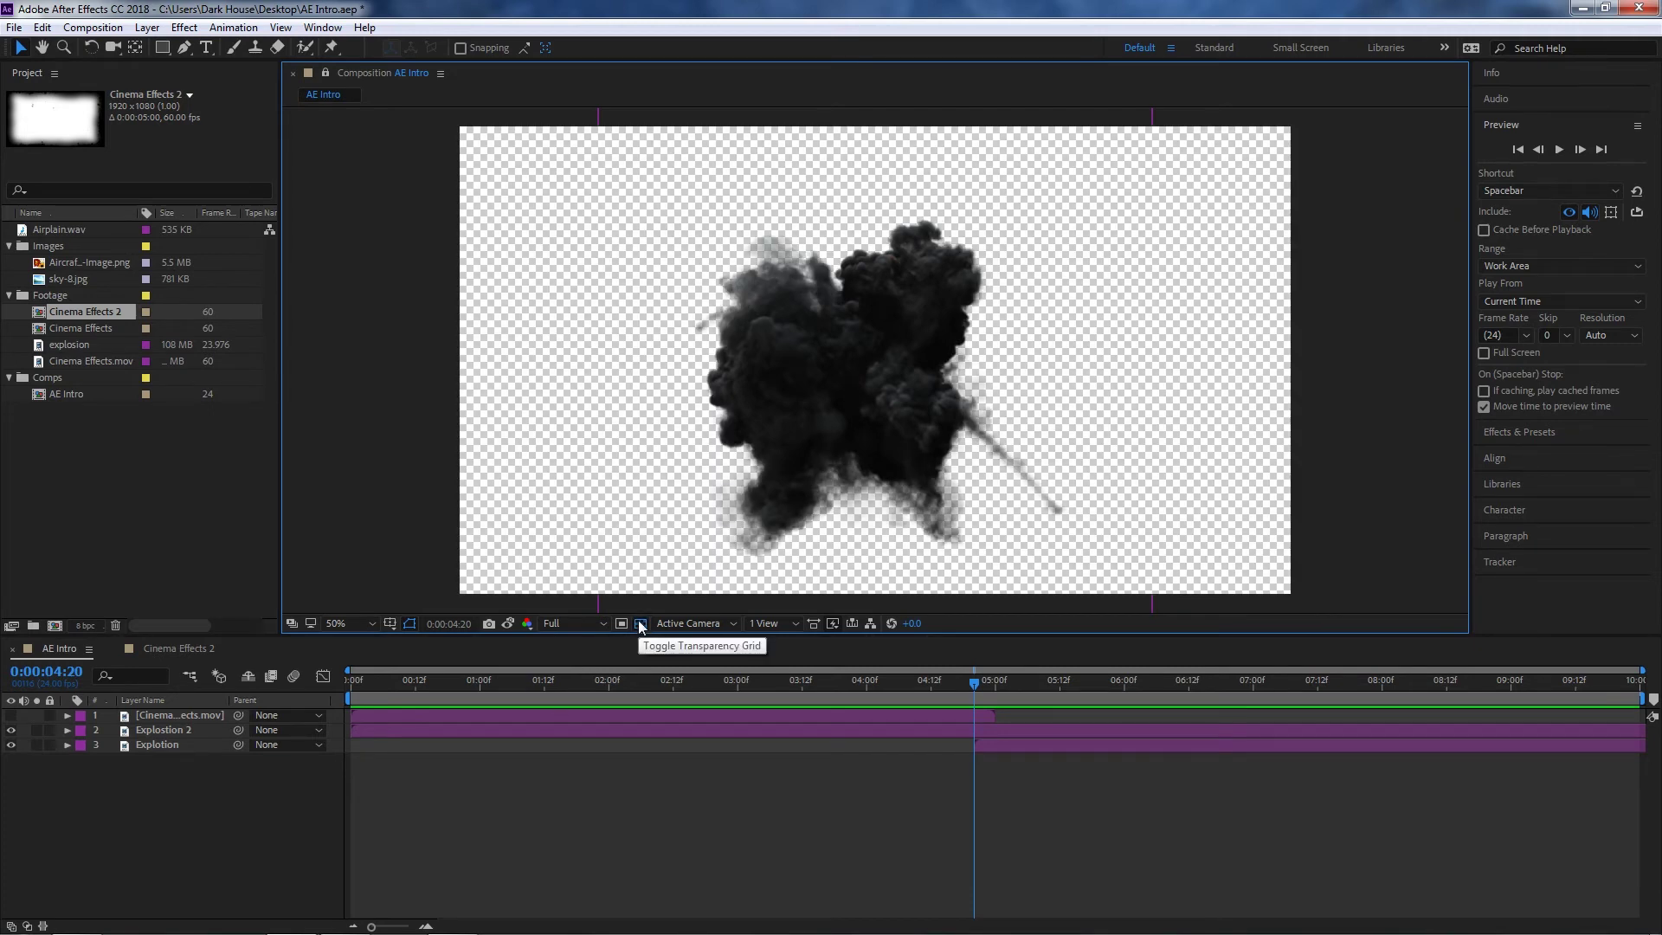
left_click(641, 624)
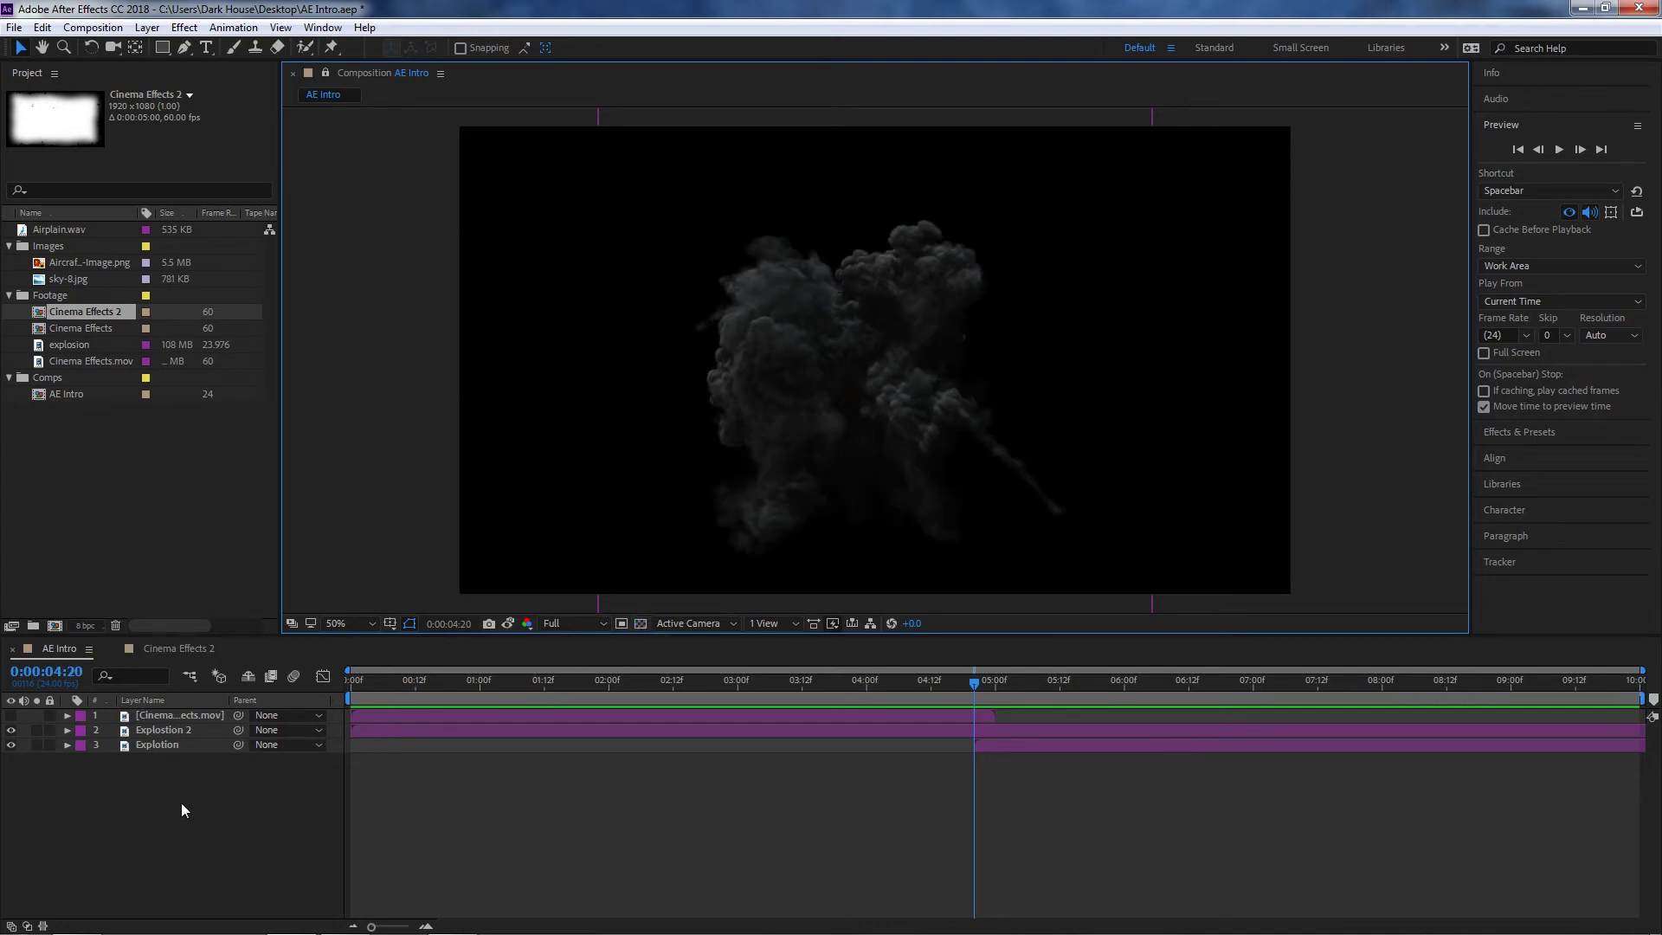
left_click(641, 623)
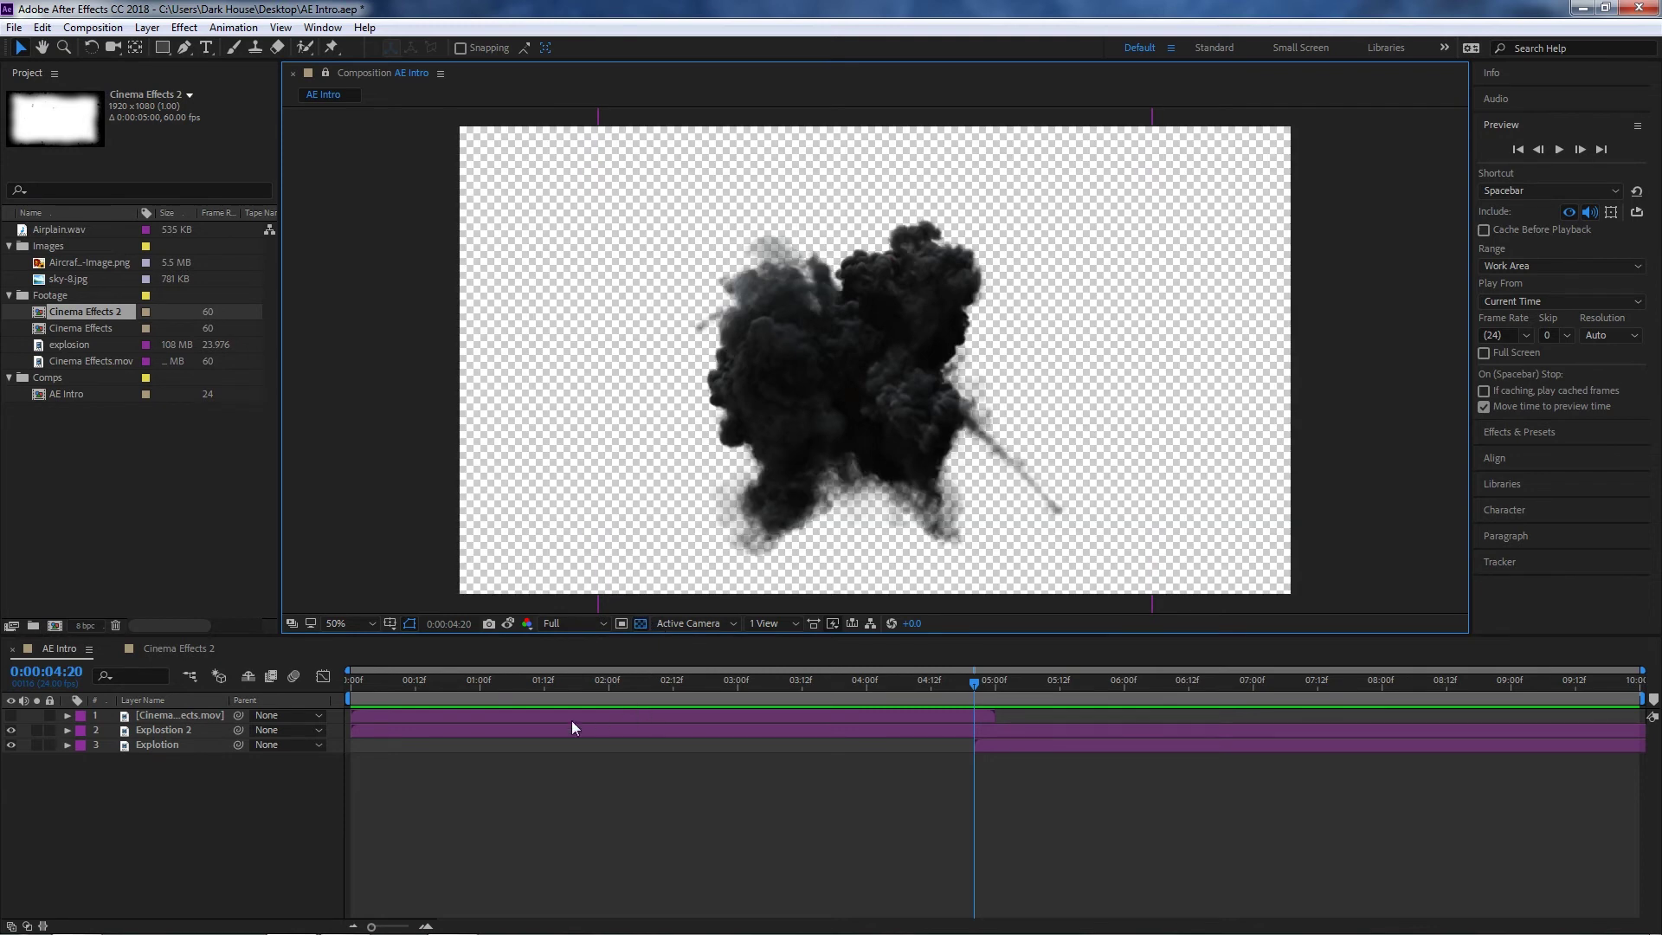
left_click(641, 623)
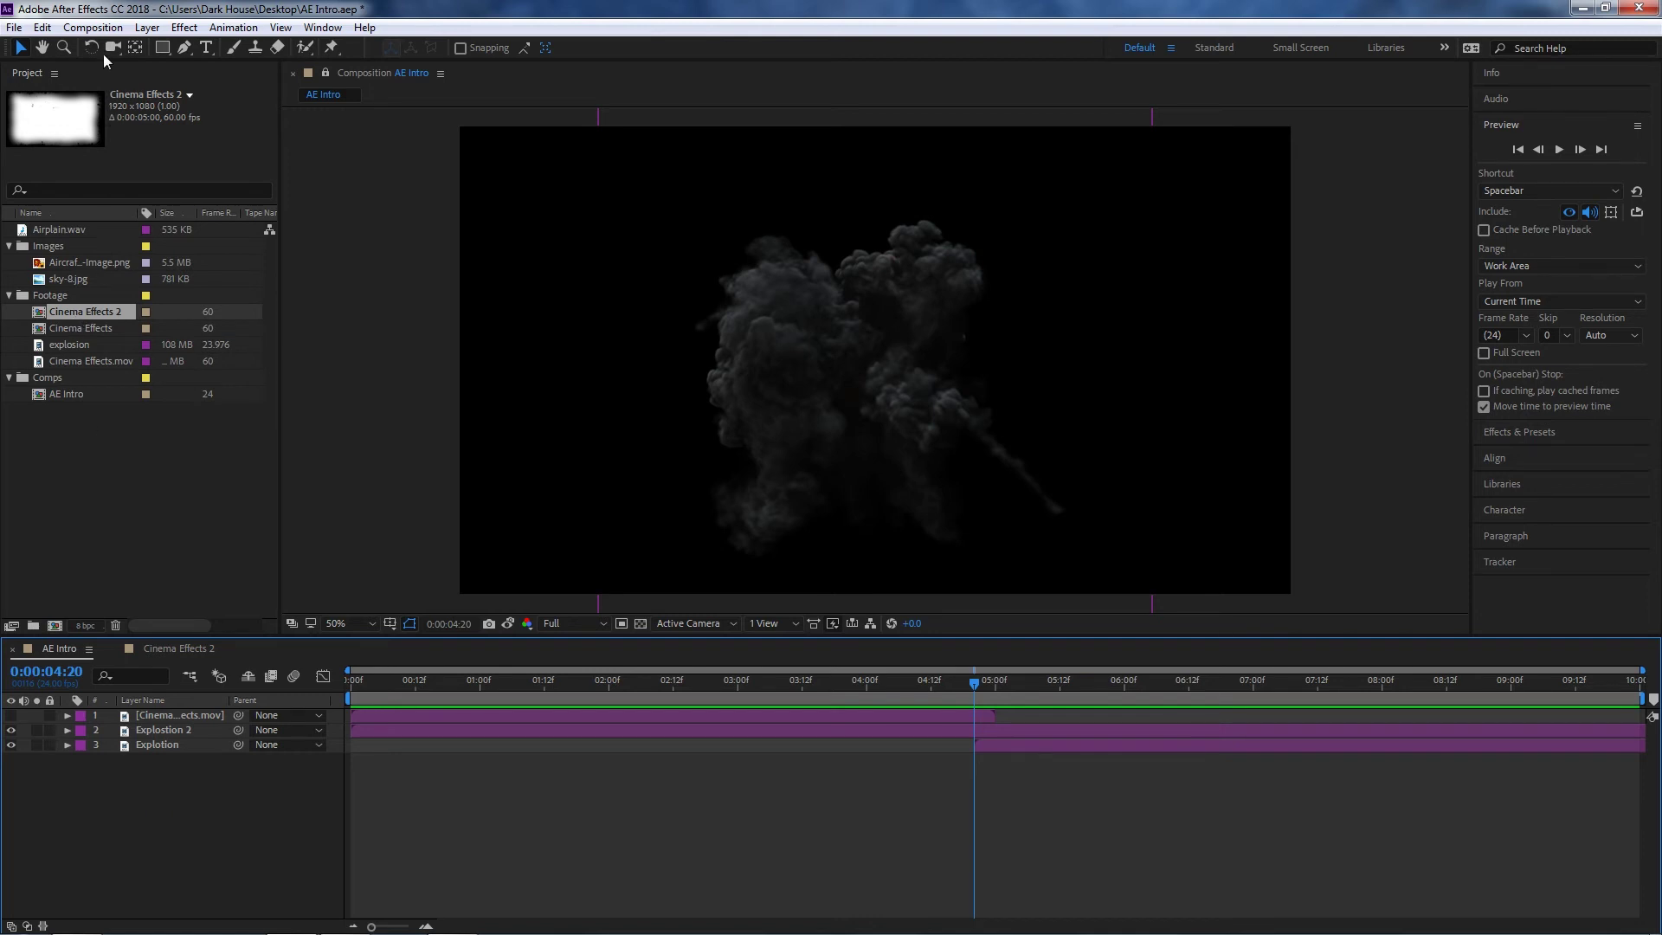
- Set the composition background to red and toggle the transparency grid on and off
left_click(92, 28)
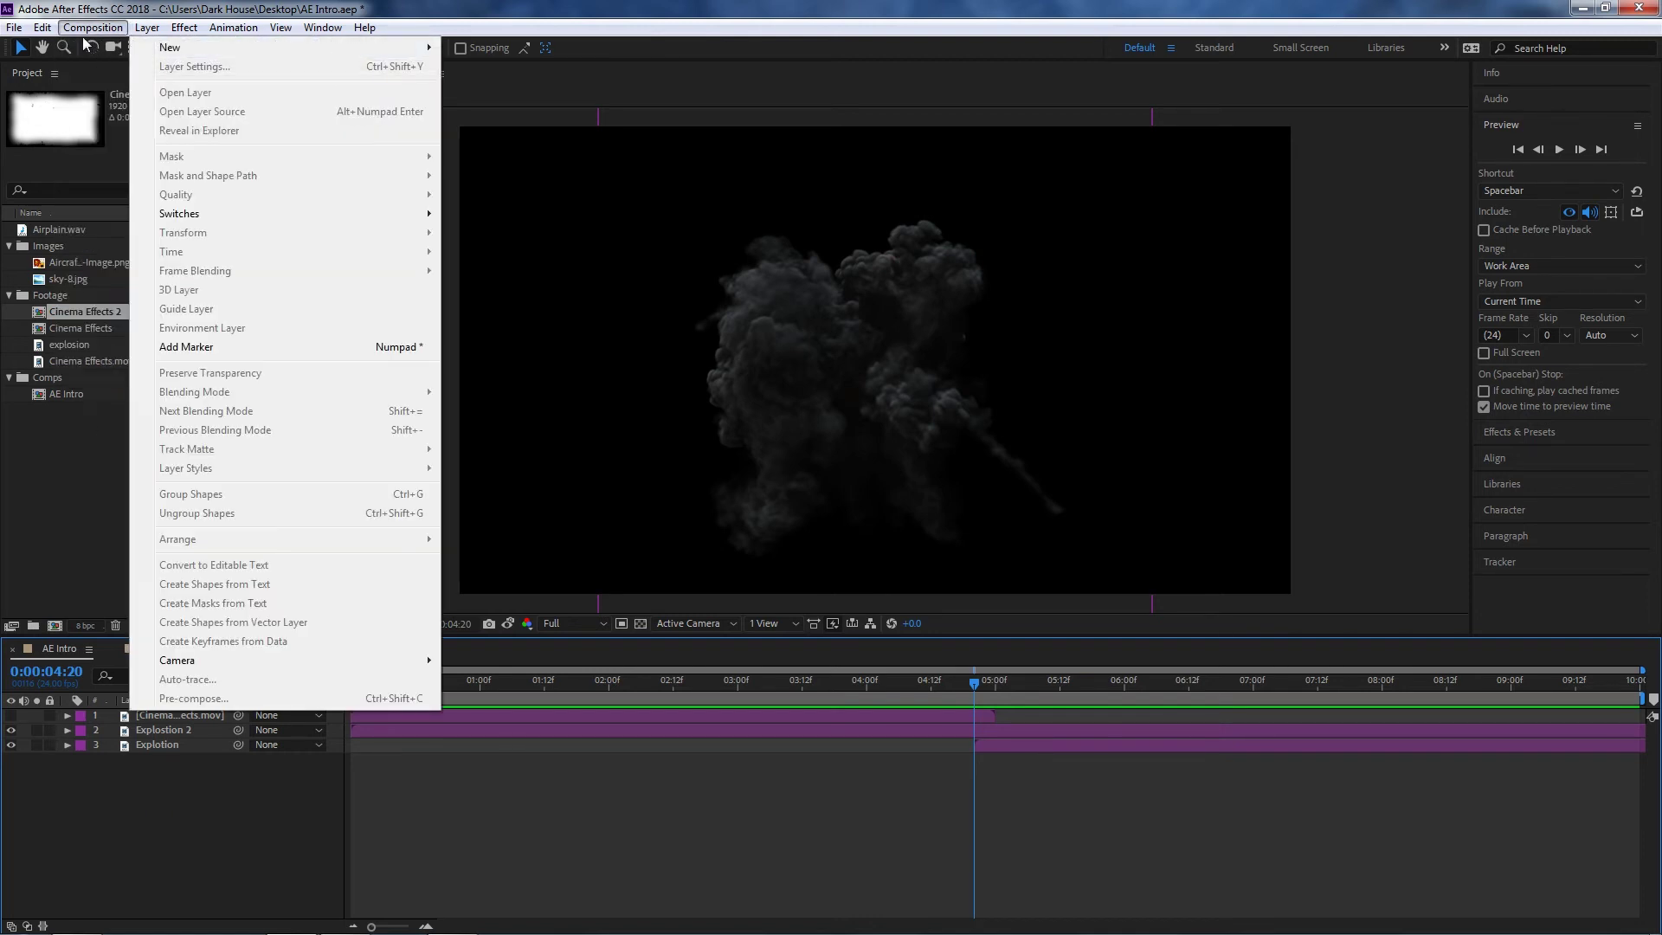
left_click(351, 74)
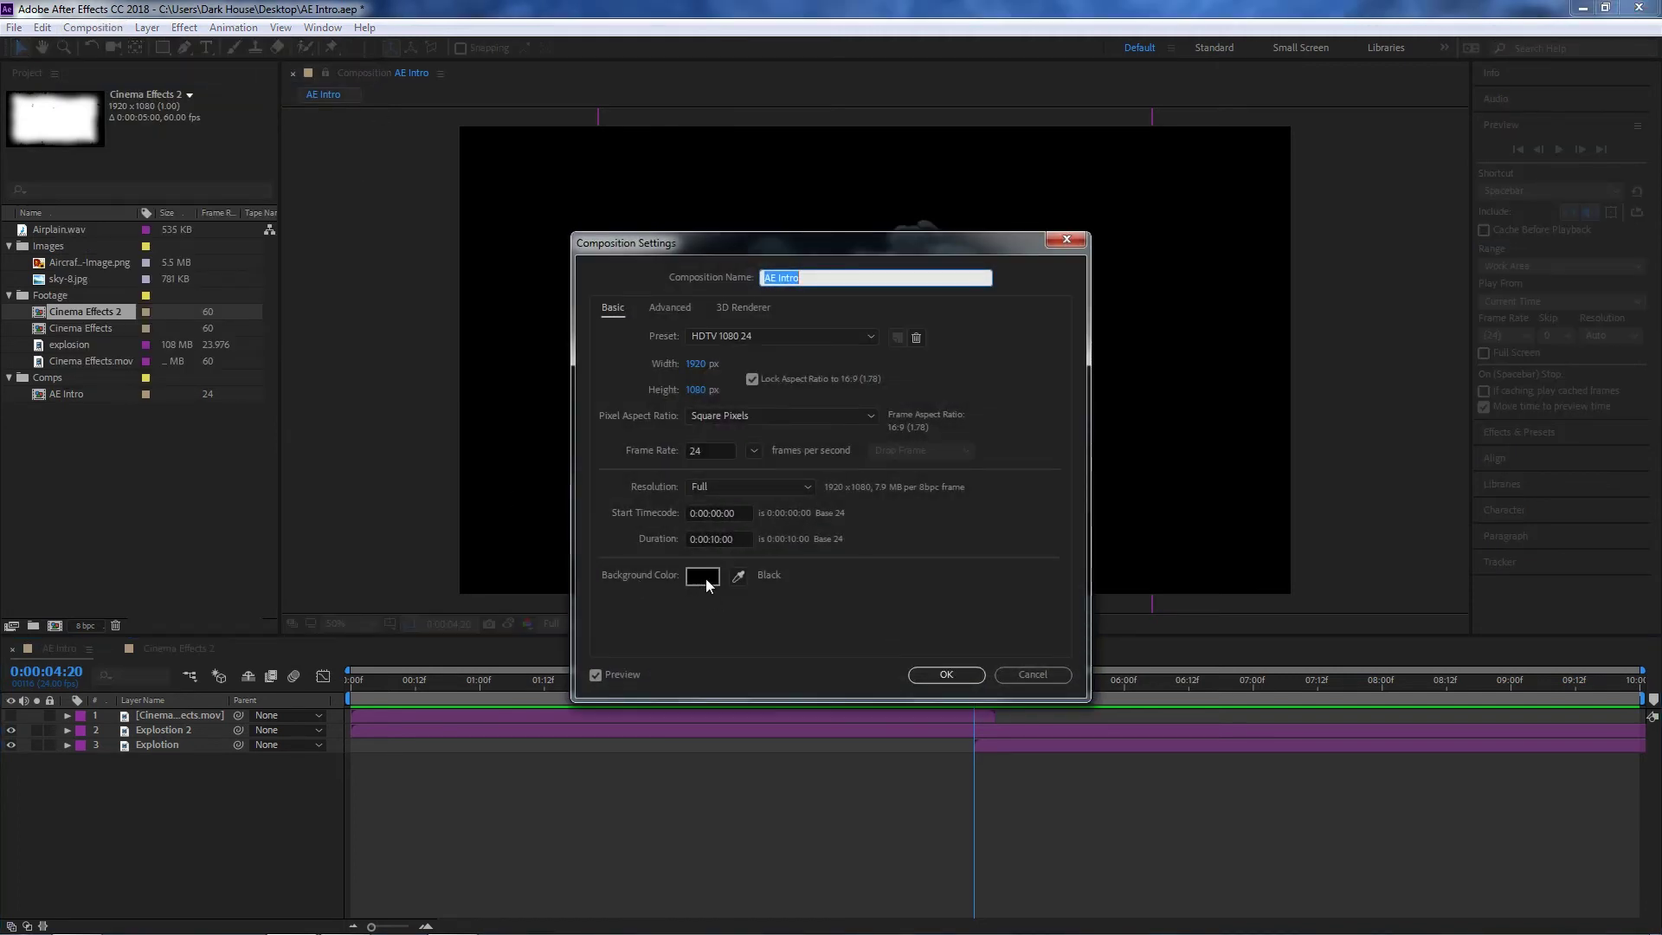
left_click(705, 578)
mouse_move(697, 537)
left_mouse_down()
mouse_move(765, 423)
mouse_move(836, 374)
mouse_move(896, 365)
left_mouse_up()
left_click(1004, 369)
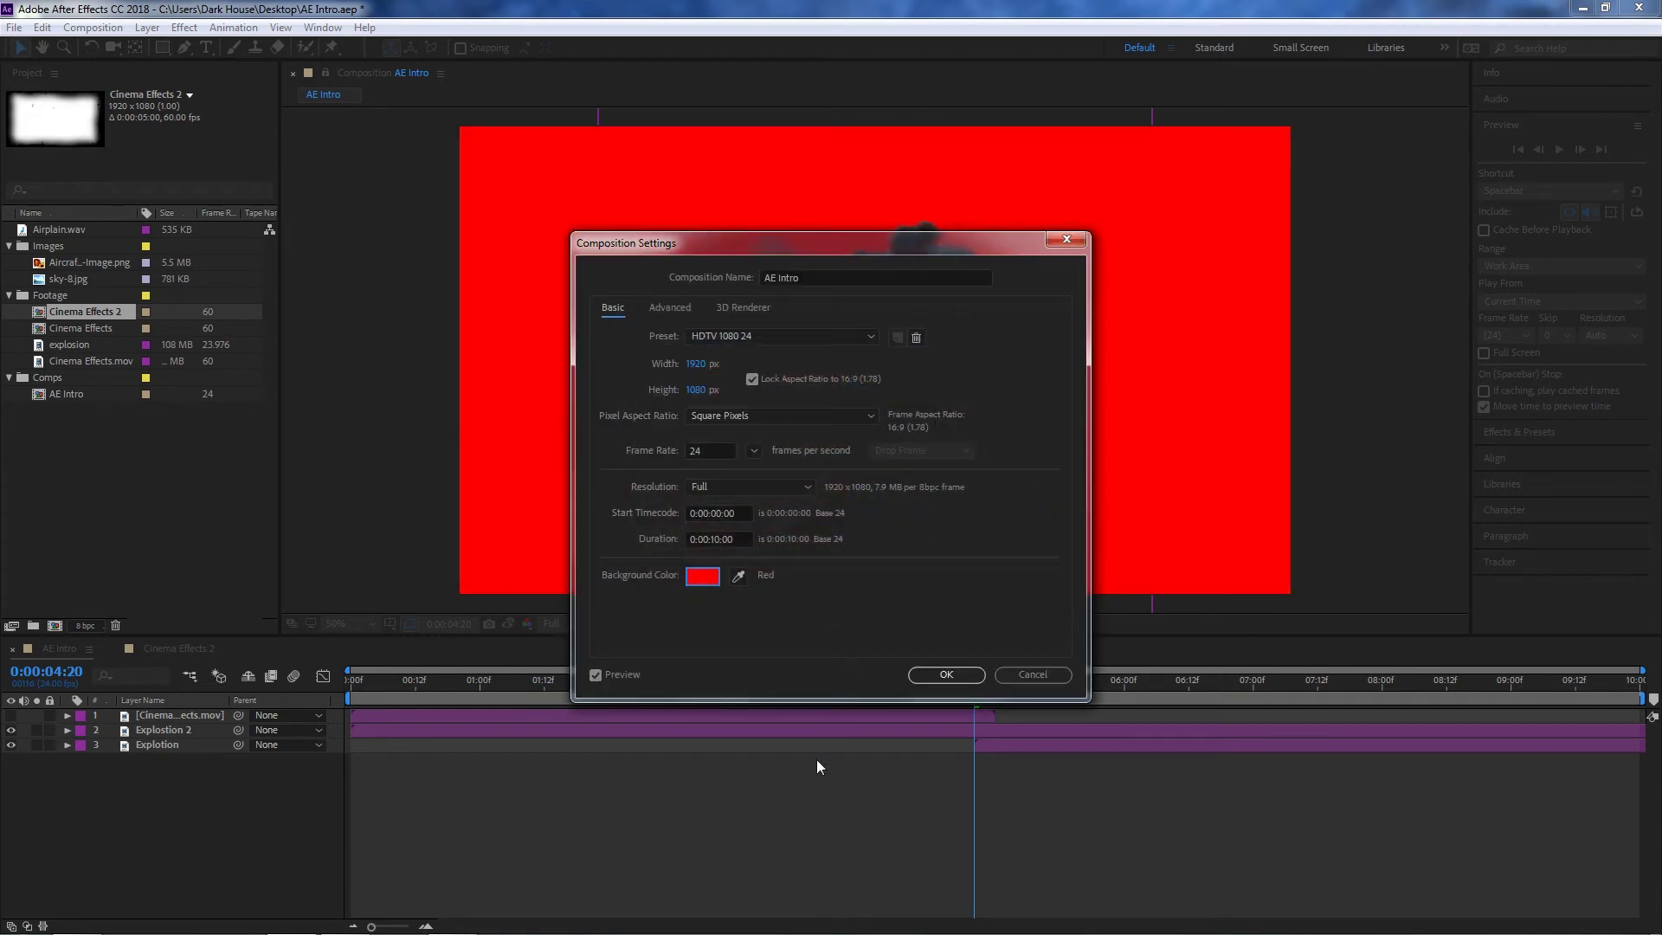
left_click(946, 674)
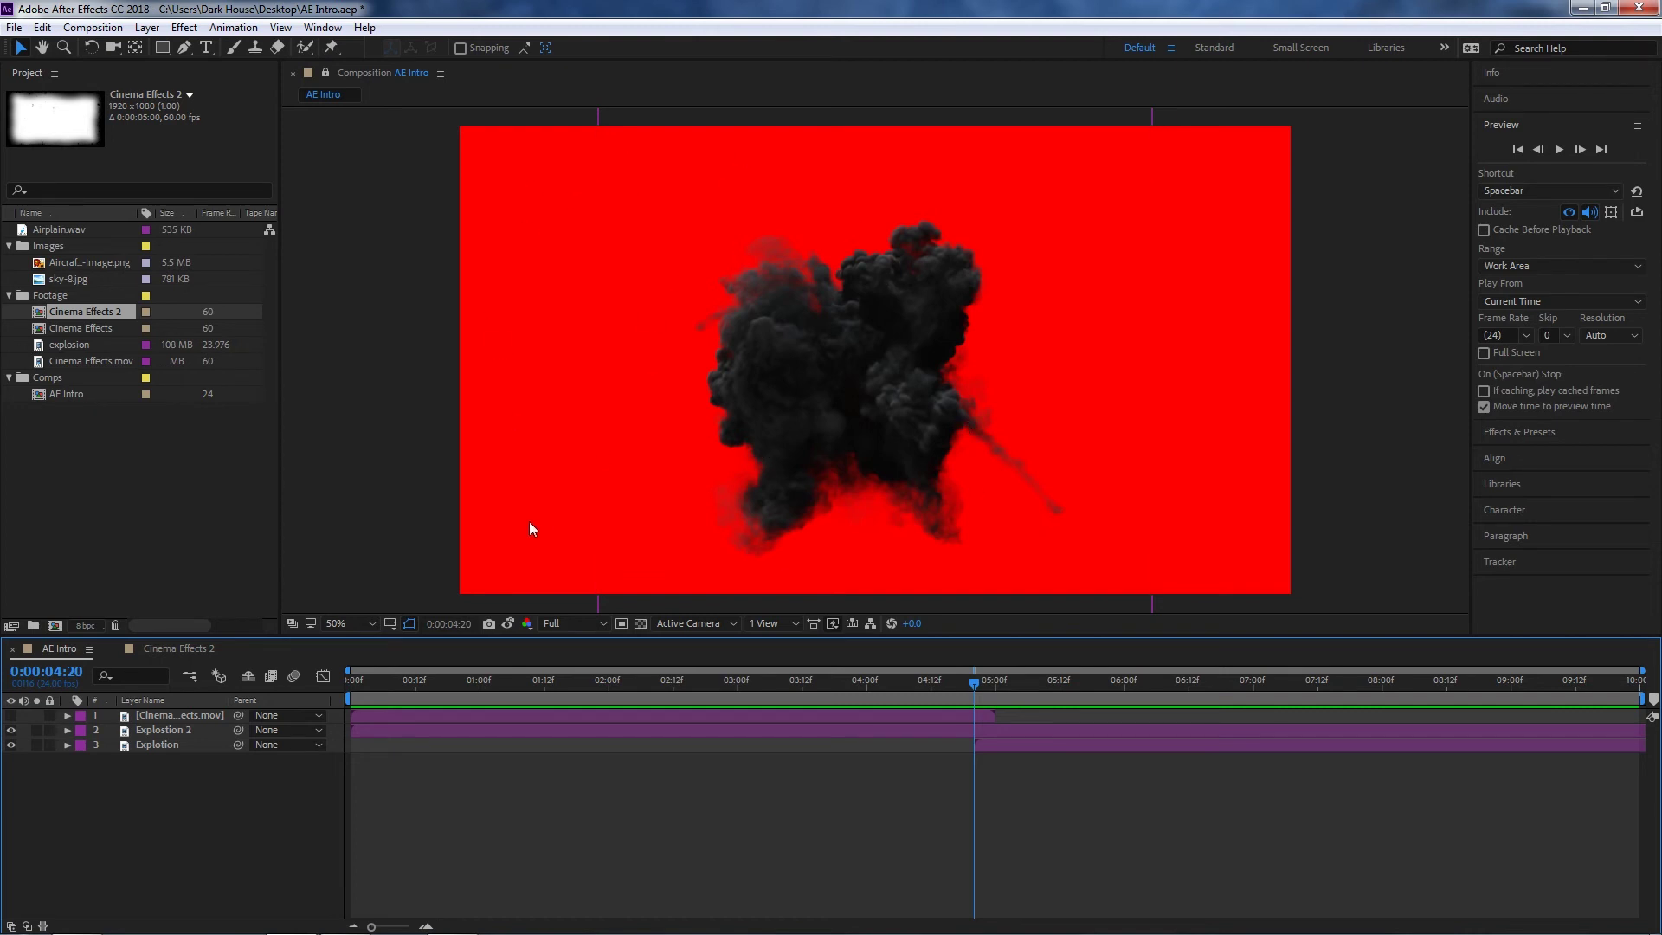
left_click(636, 623)
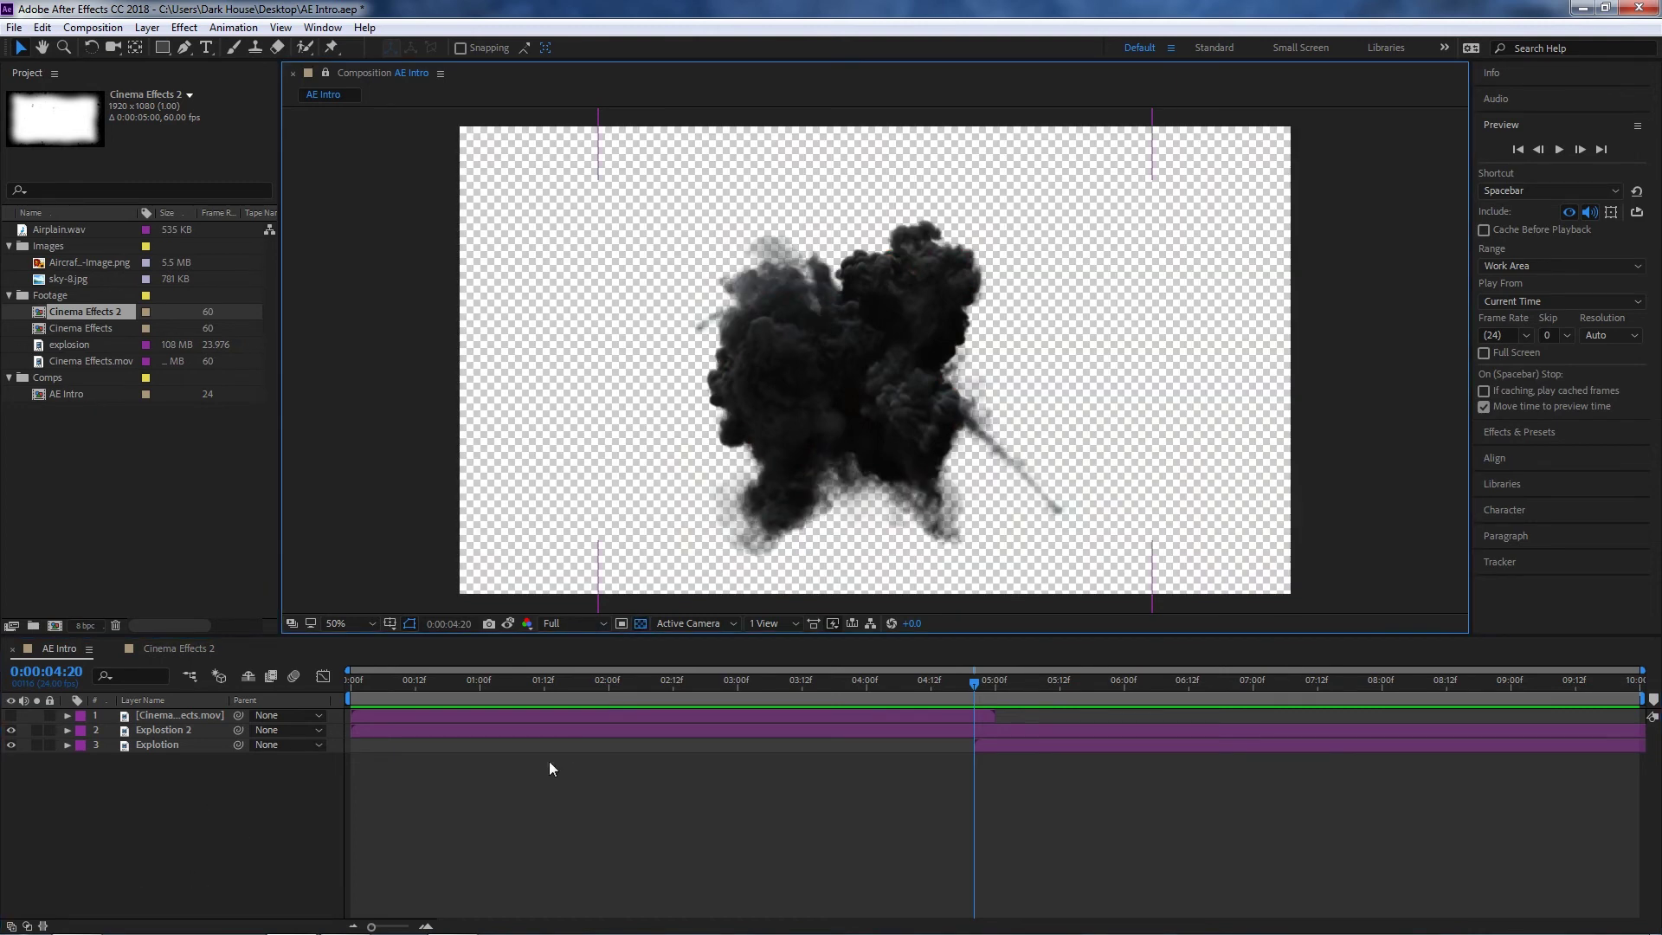
left_click(644, 624)
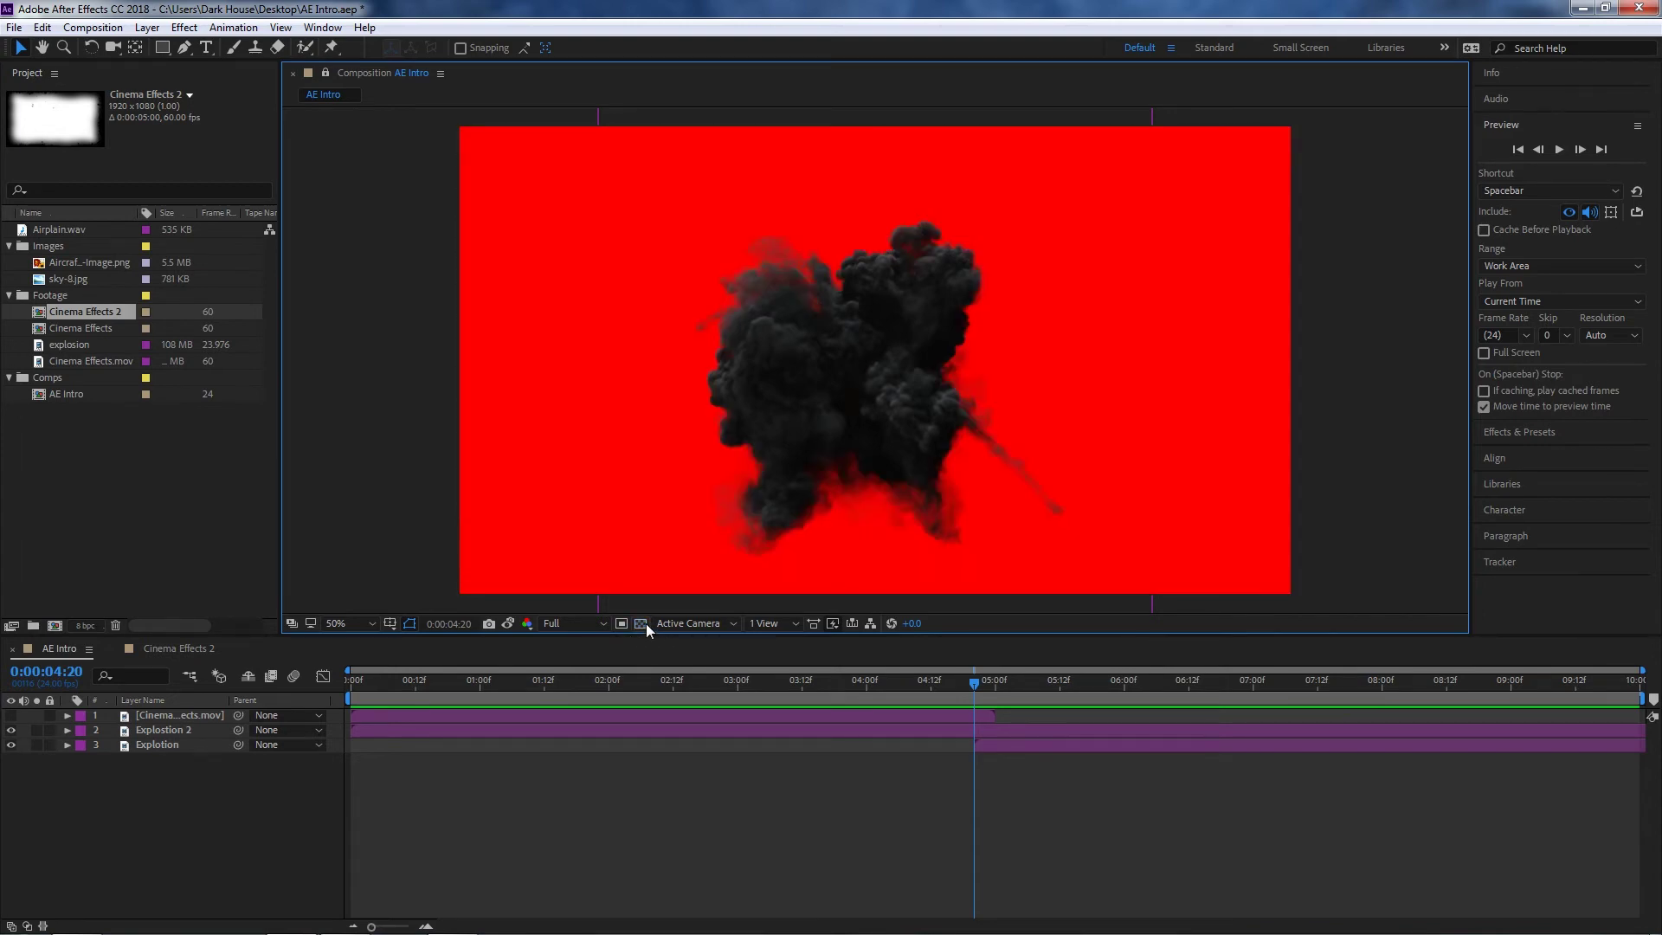
- Set the background back to black 000000 and move the time to 0:00:05:00
key("ctrl+k")
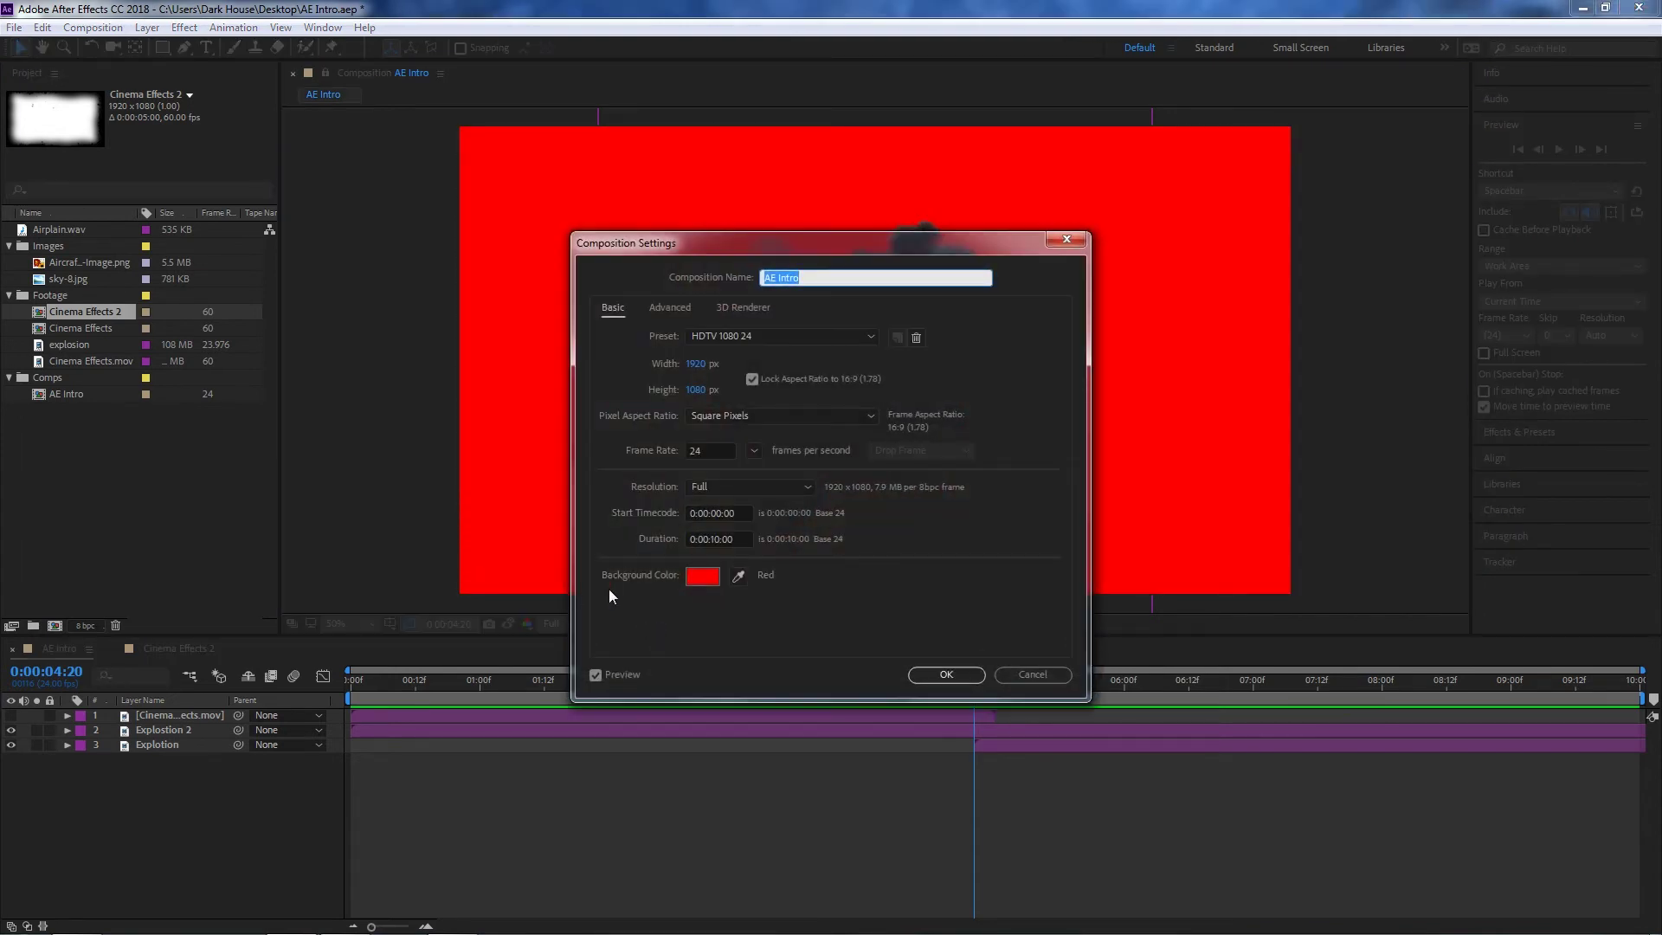
left_click(704, 577)
left_click(626, 586)
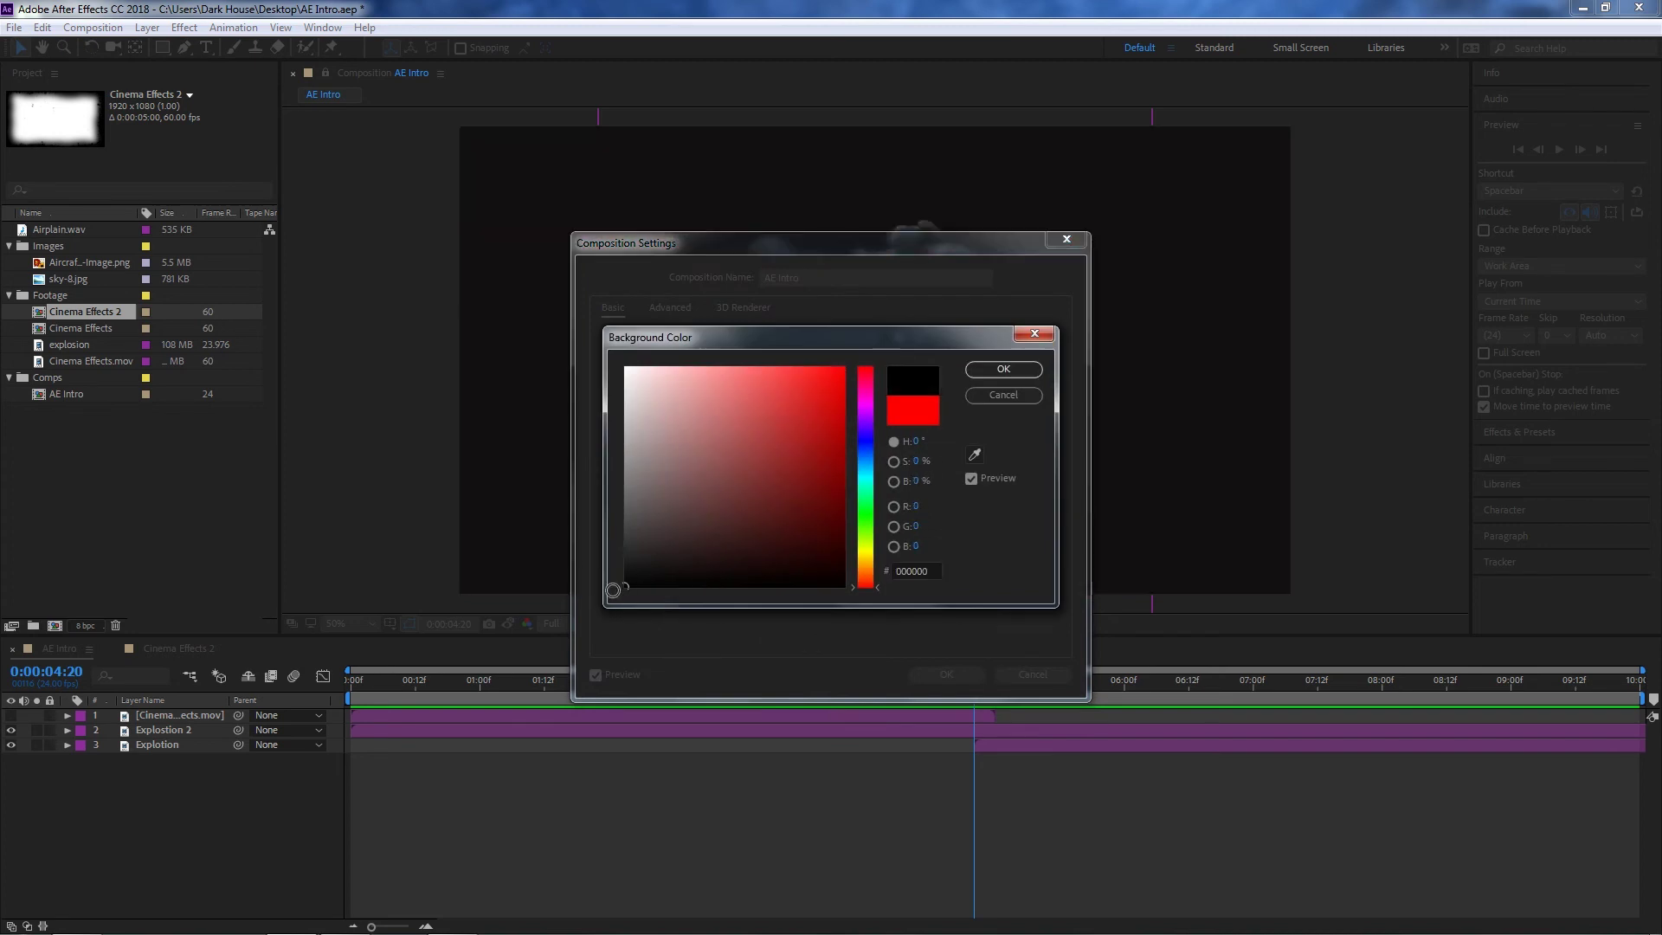
left_click(1022, 374)
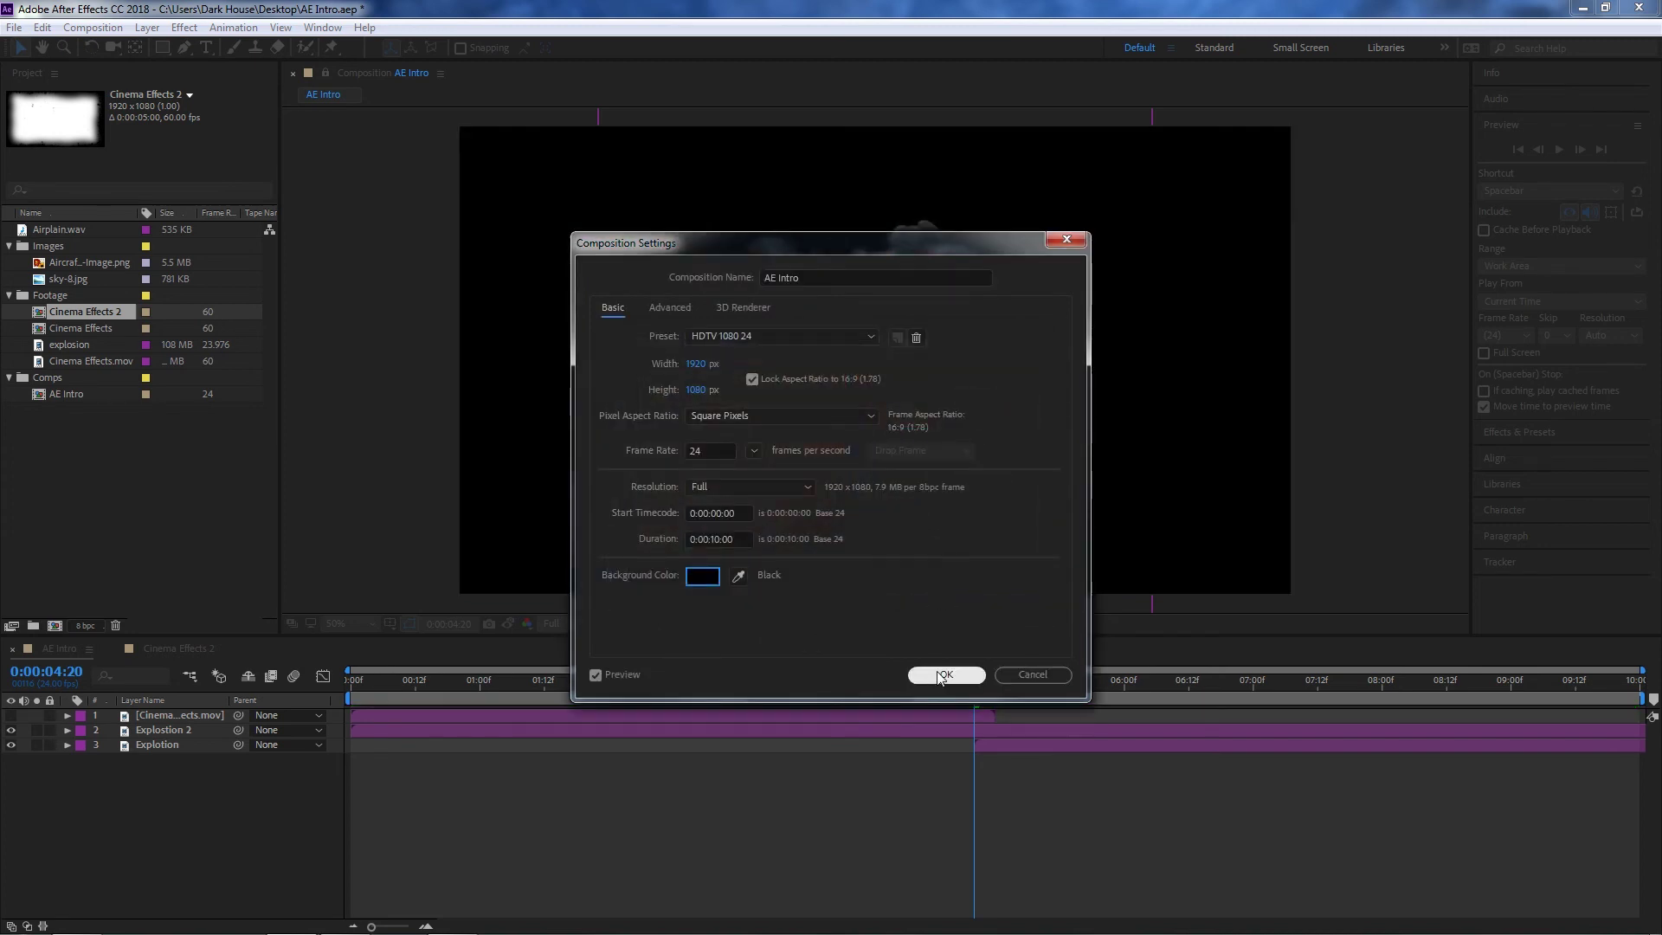
left_click(936, 678)
left_click(207, 823)
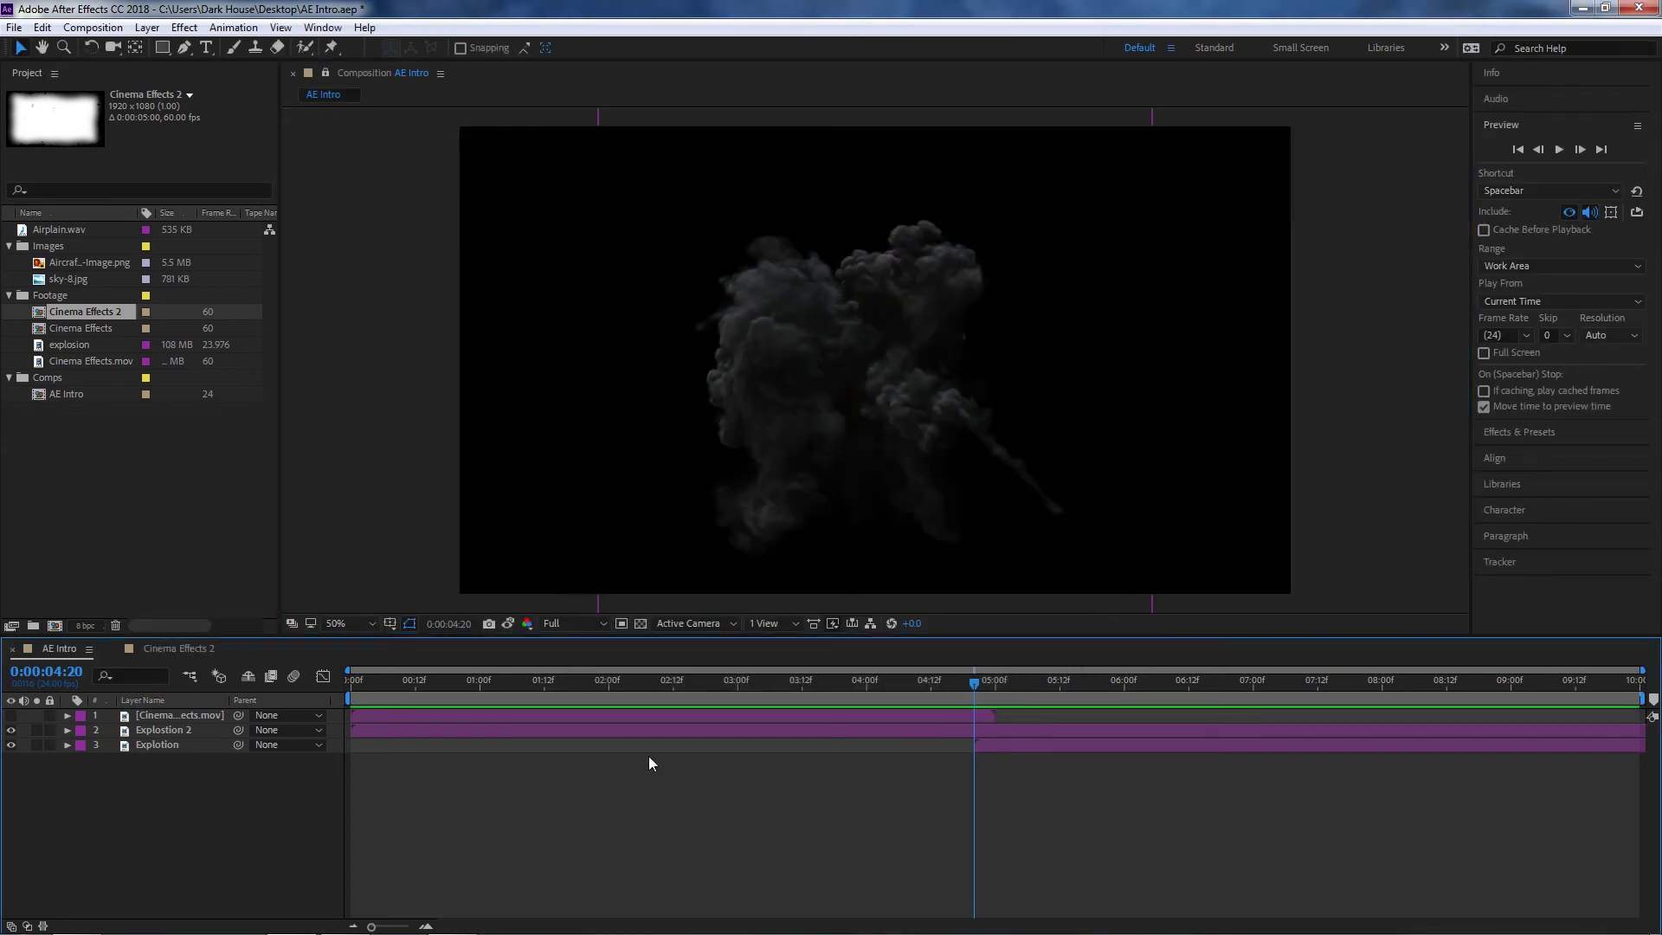
left_click(995, 680)
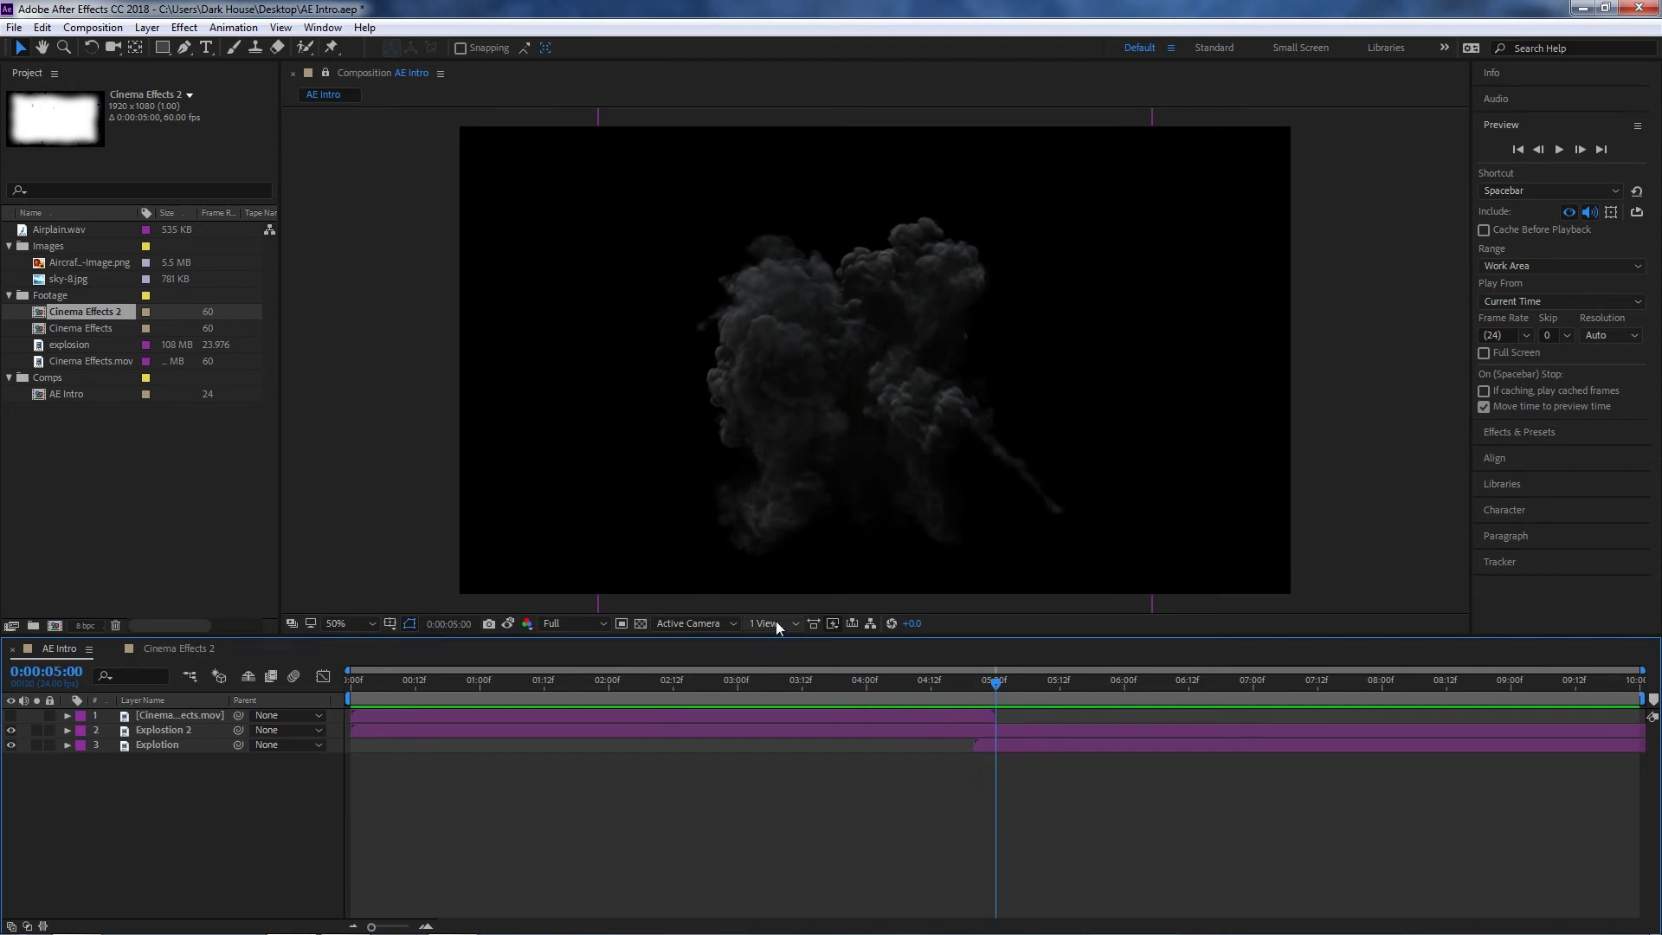
- Split the viewer into 4 Views and make each view active in turn
left_click(778, 620)
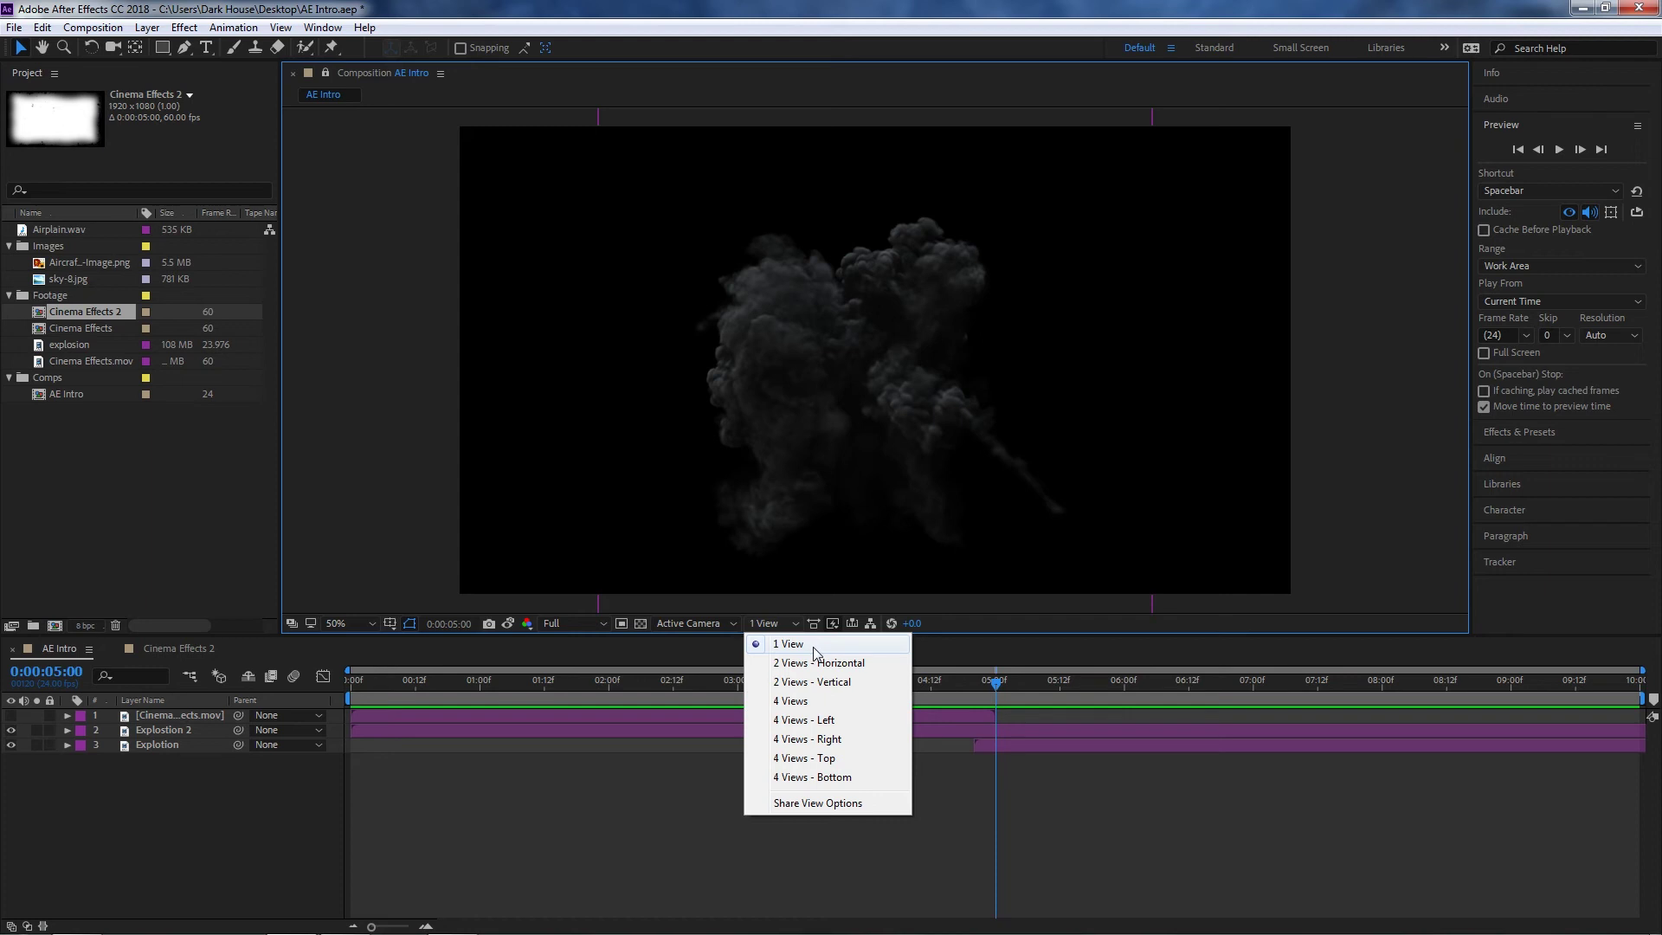
left_click(812, 703)
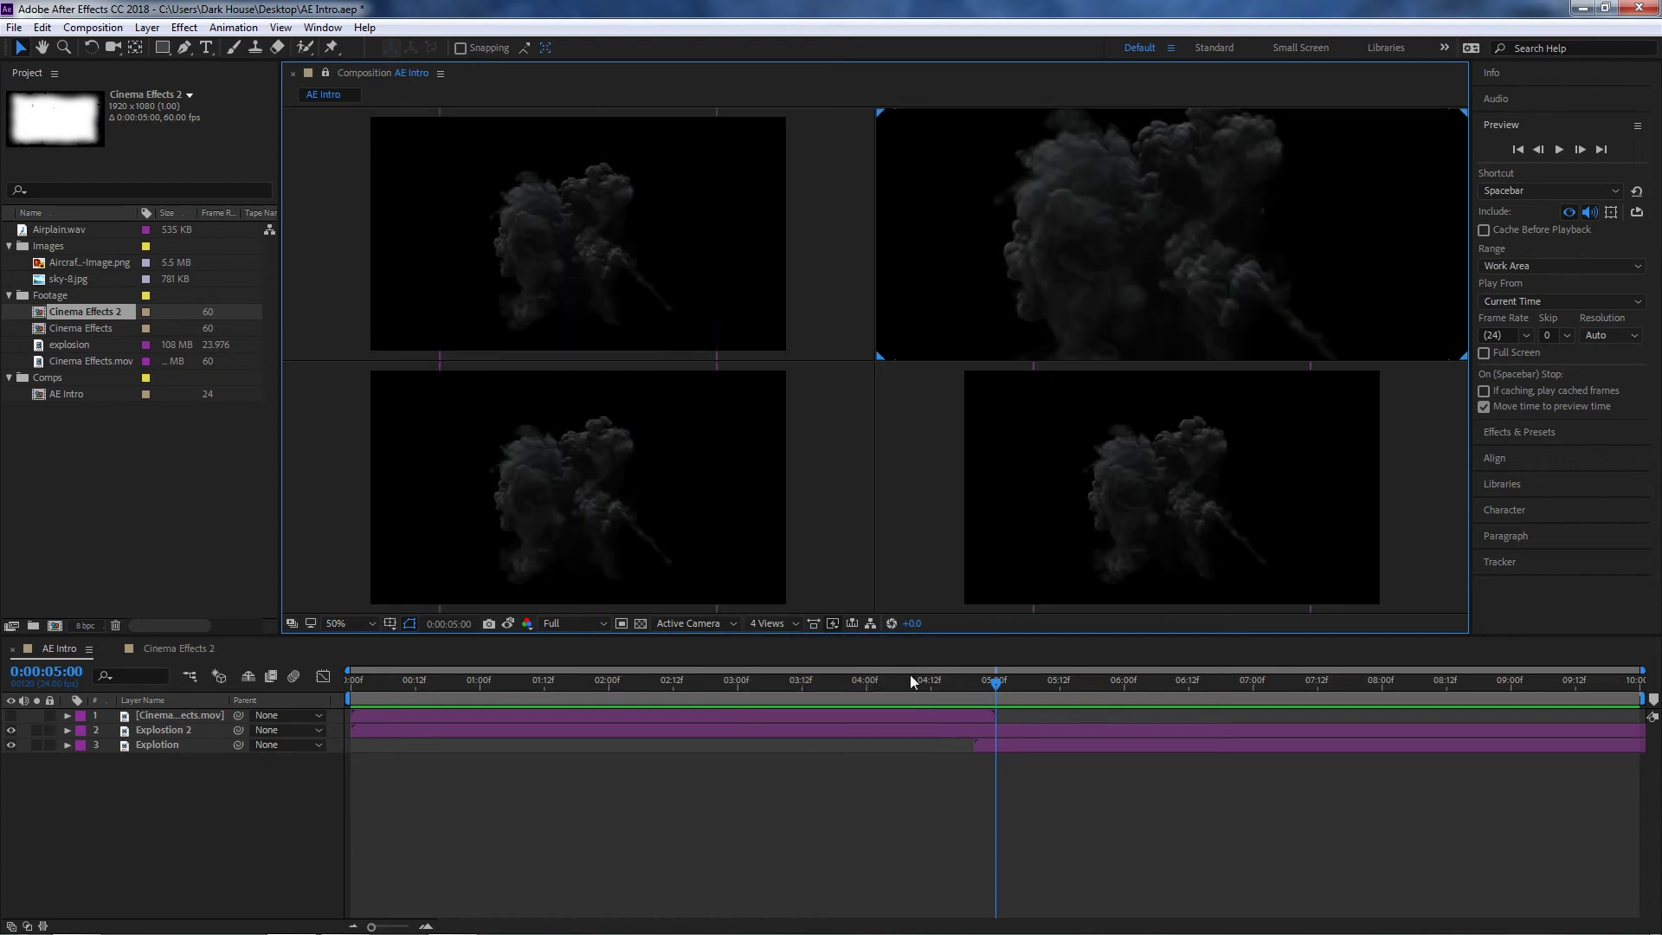
left_click(338, 196)
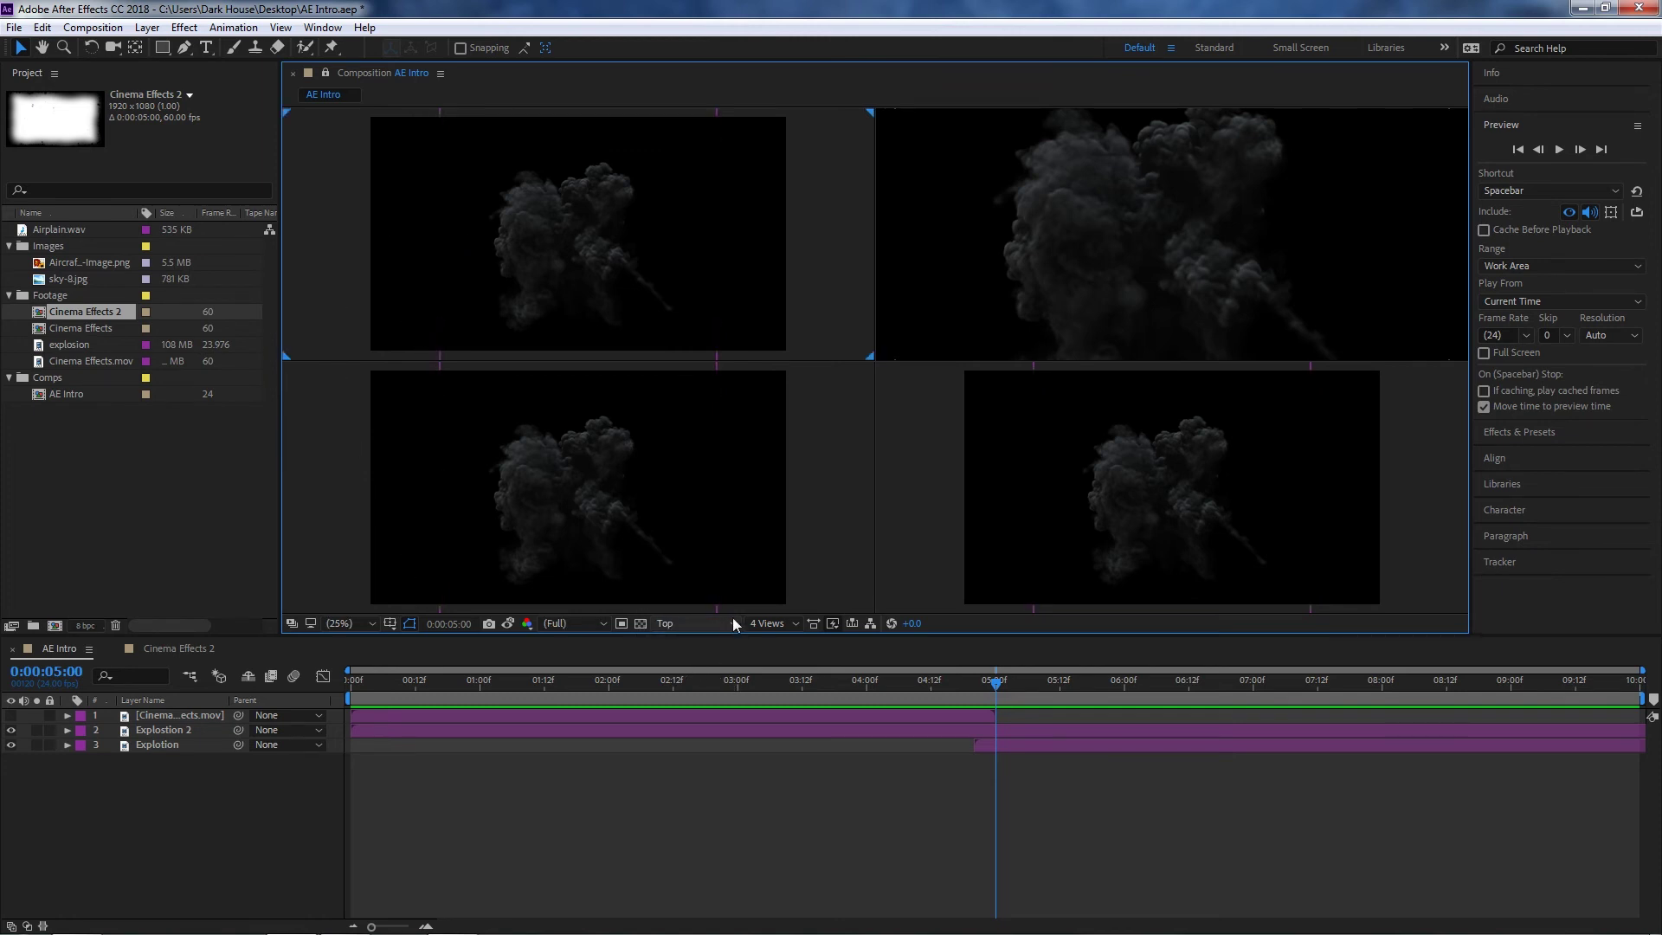
left_click(298, 476)
left_click(912, 456)
left_click(912, 318)
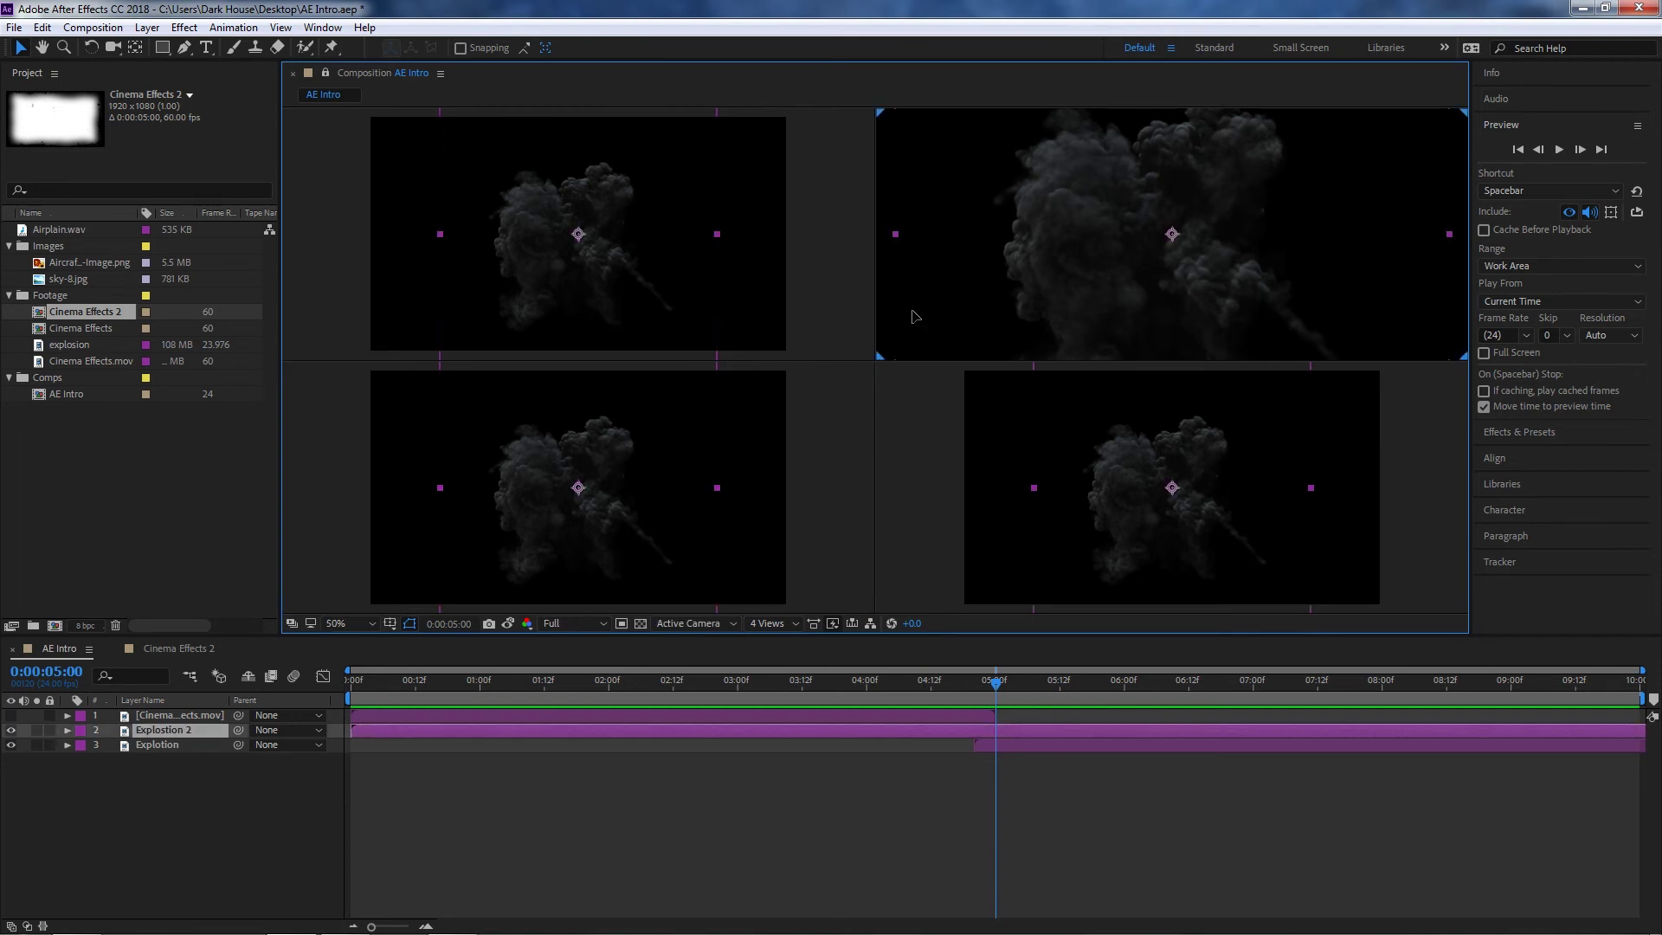
left_click(902, 433)
left_click(779, 497)
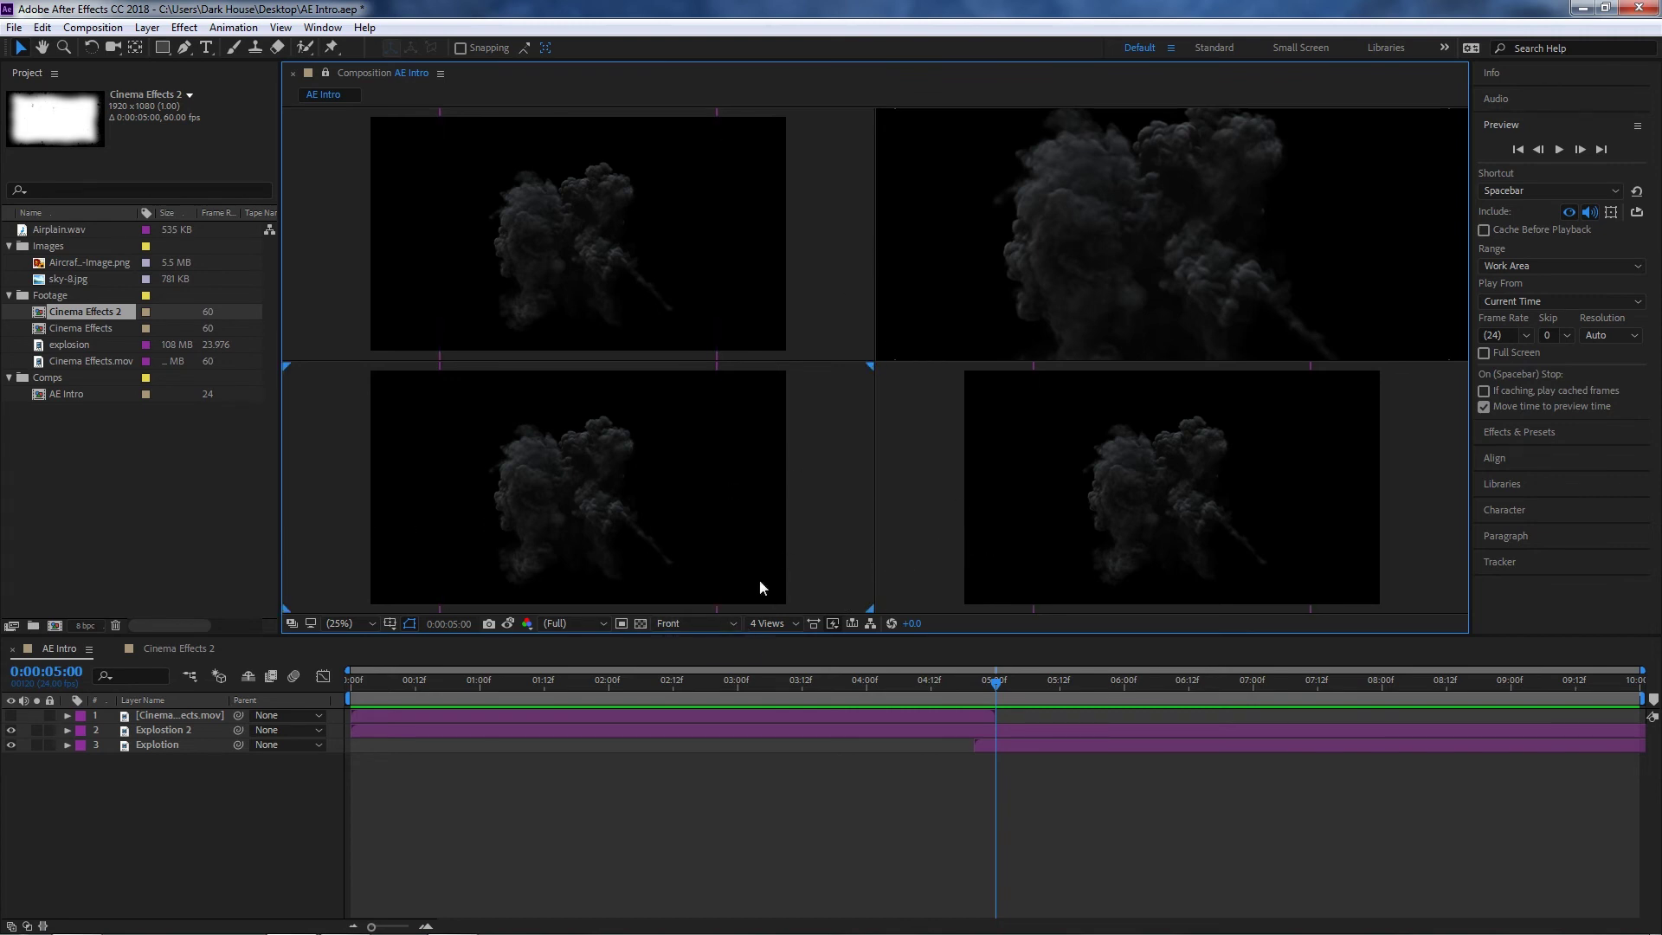
left_click(935, 488)
left_click(355, 218)
- Try 4 Views - Bottom and 4 Views - Top, return to 1 View, and step back to 0:00:04:14
left_click(767, 623)
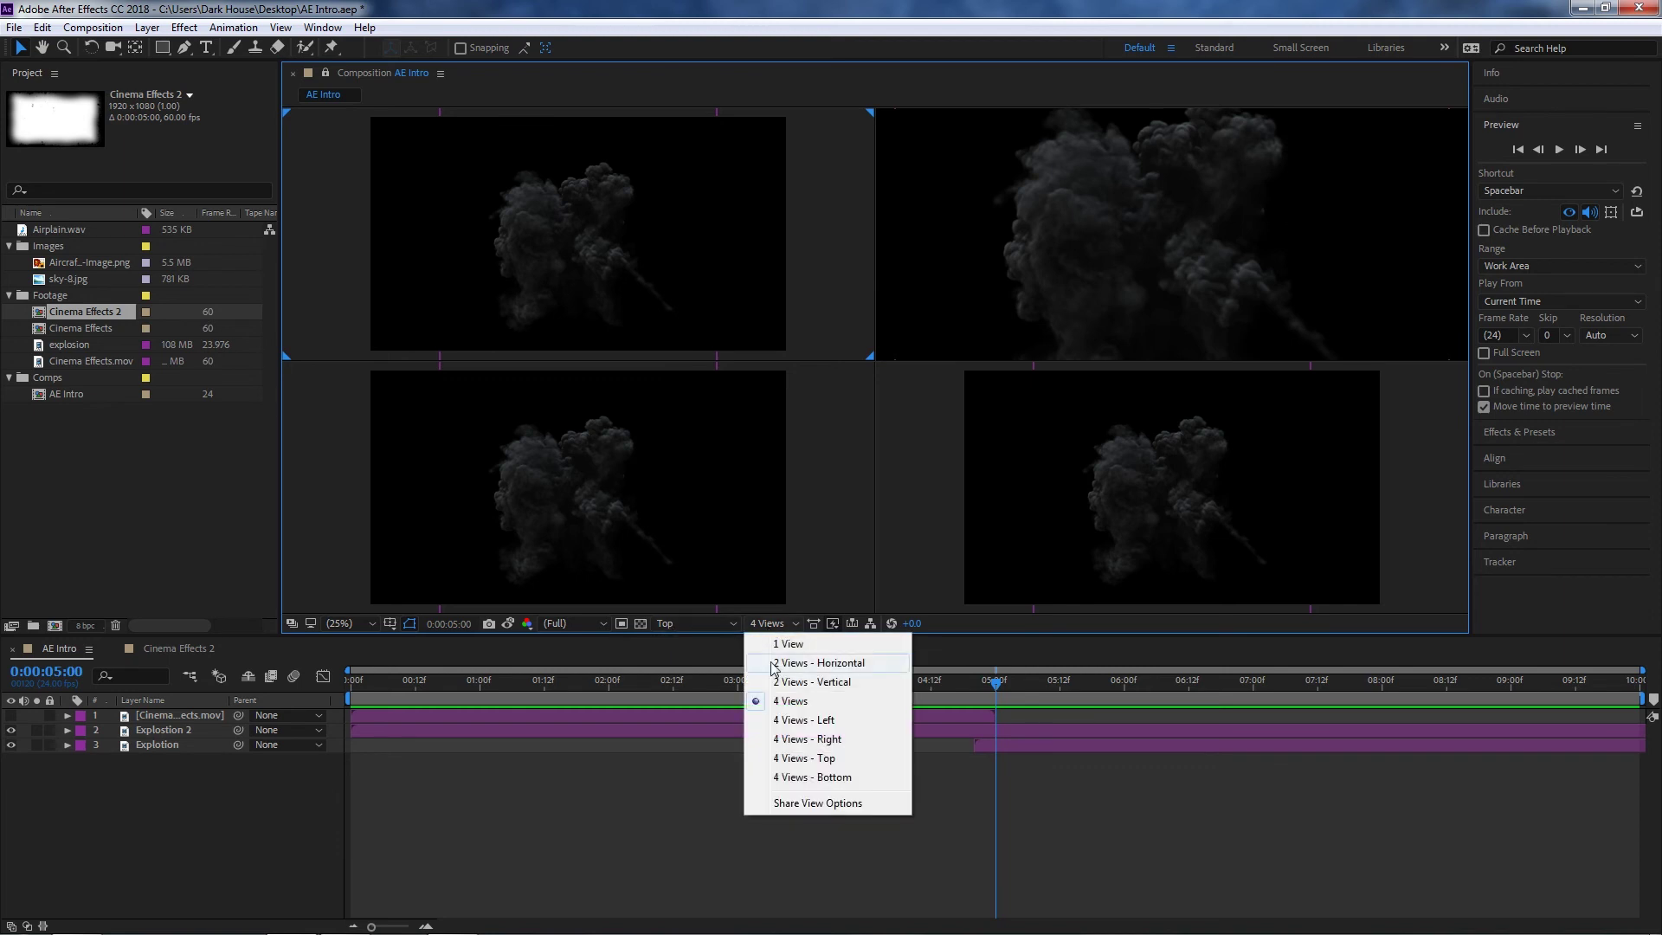
left_click(816, 777)
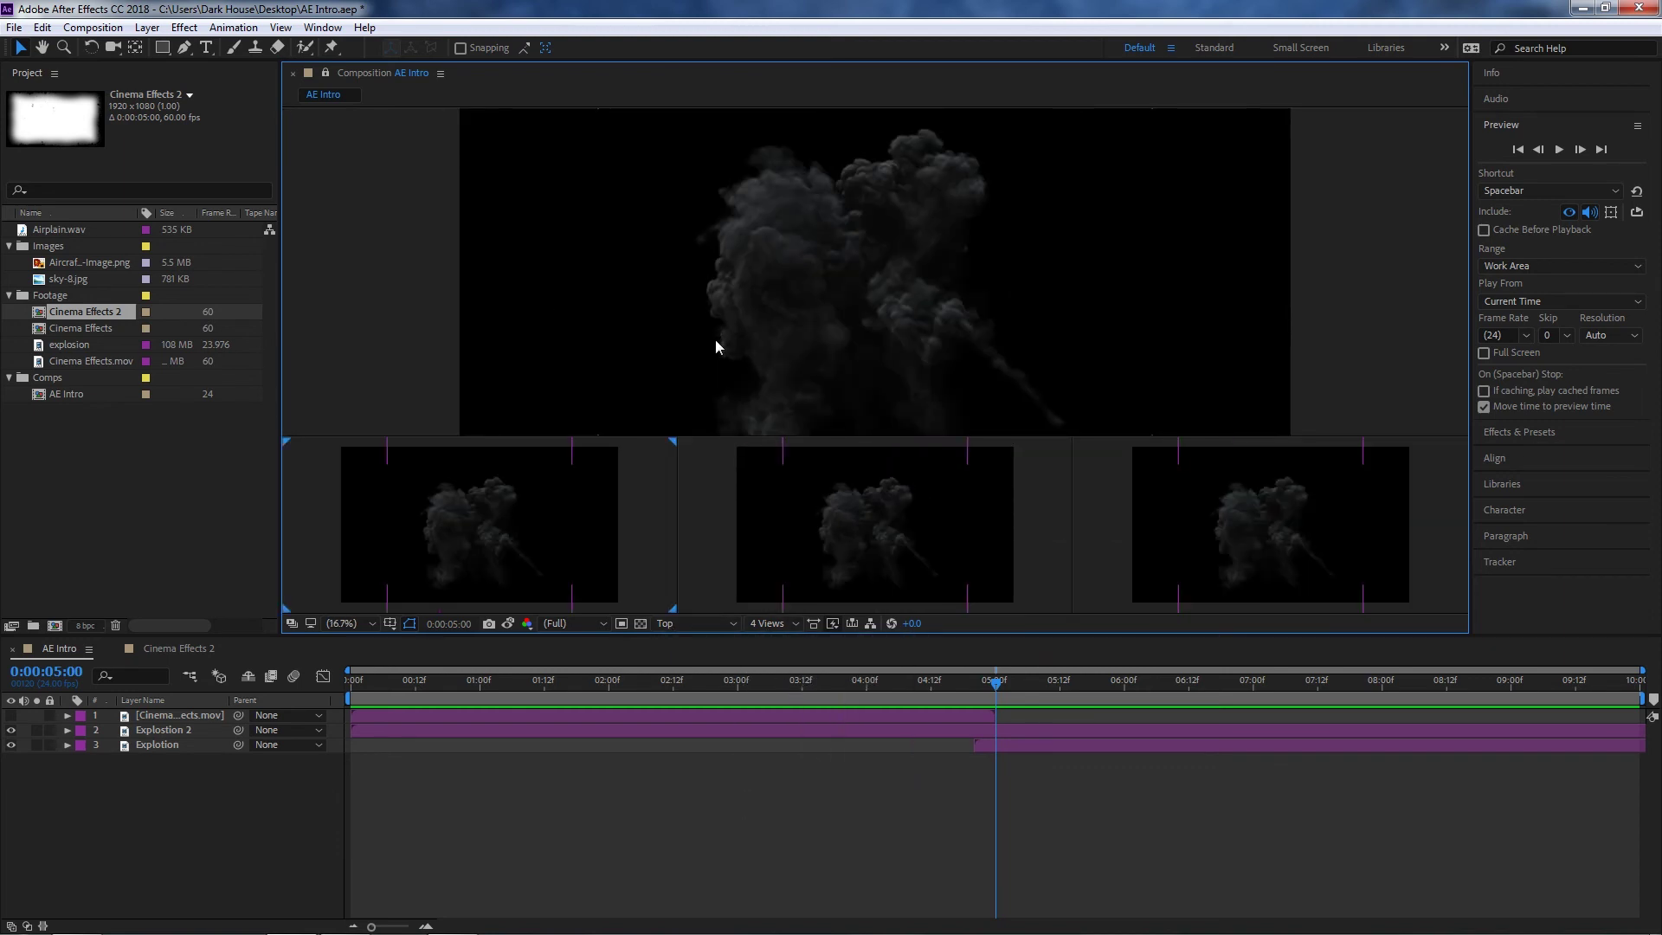
left_click(757, 628)
left_click(827, 761)
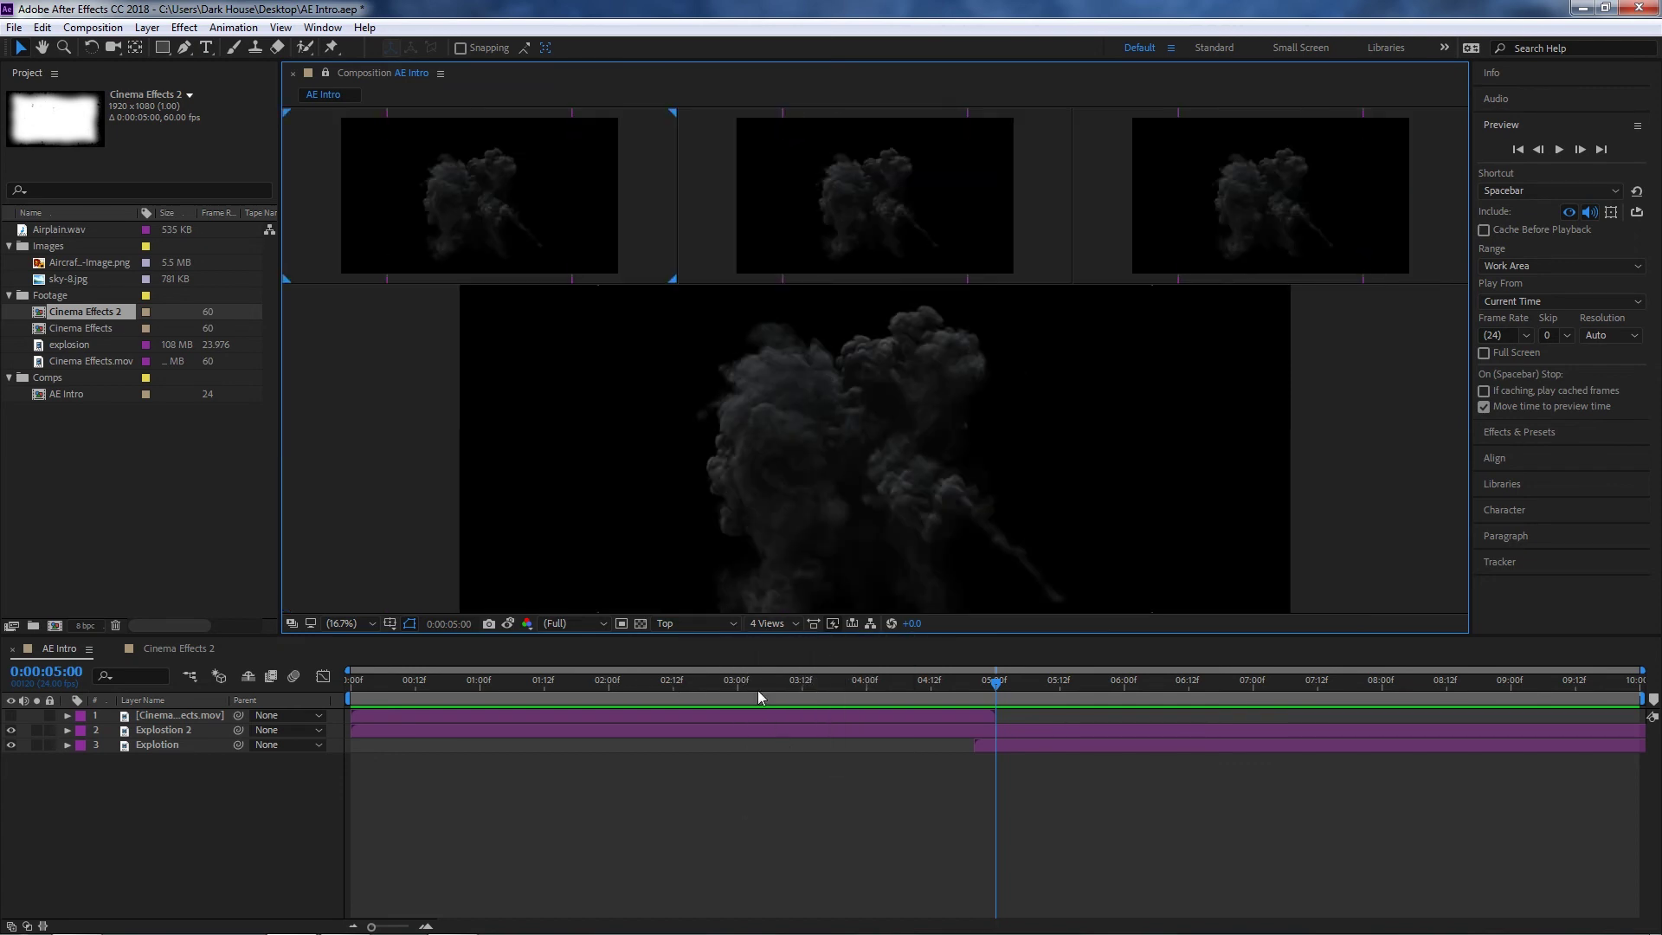
left_click(758, 623)
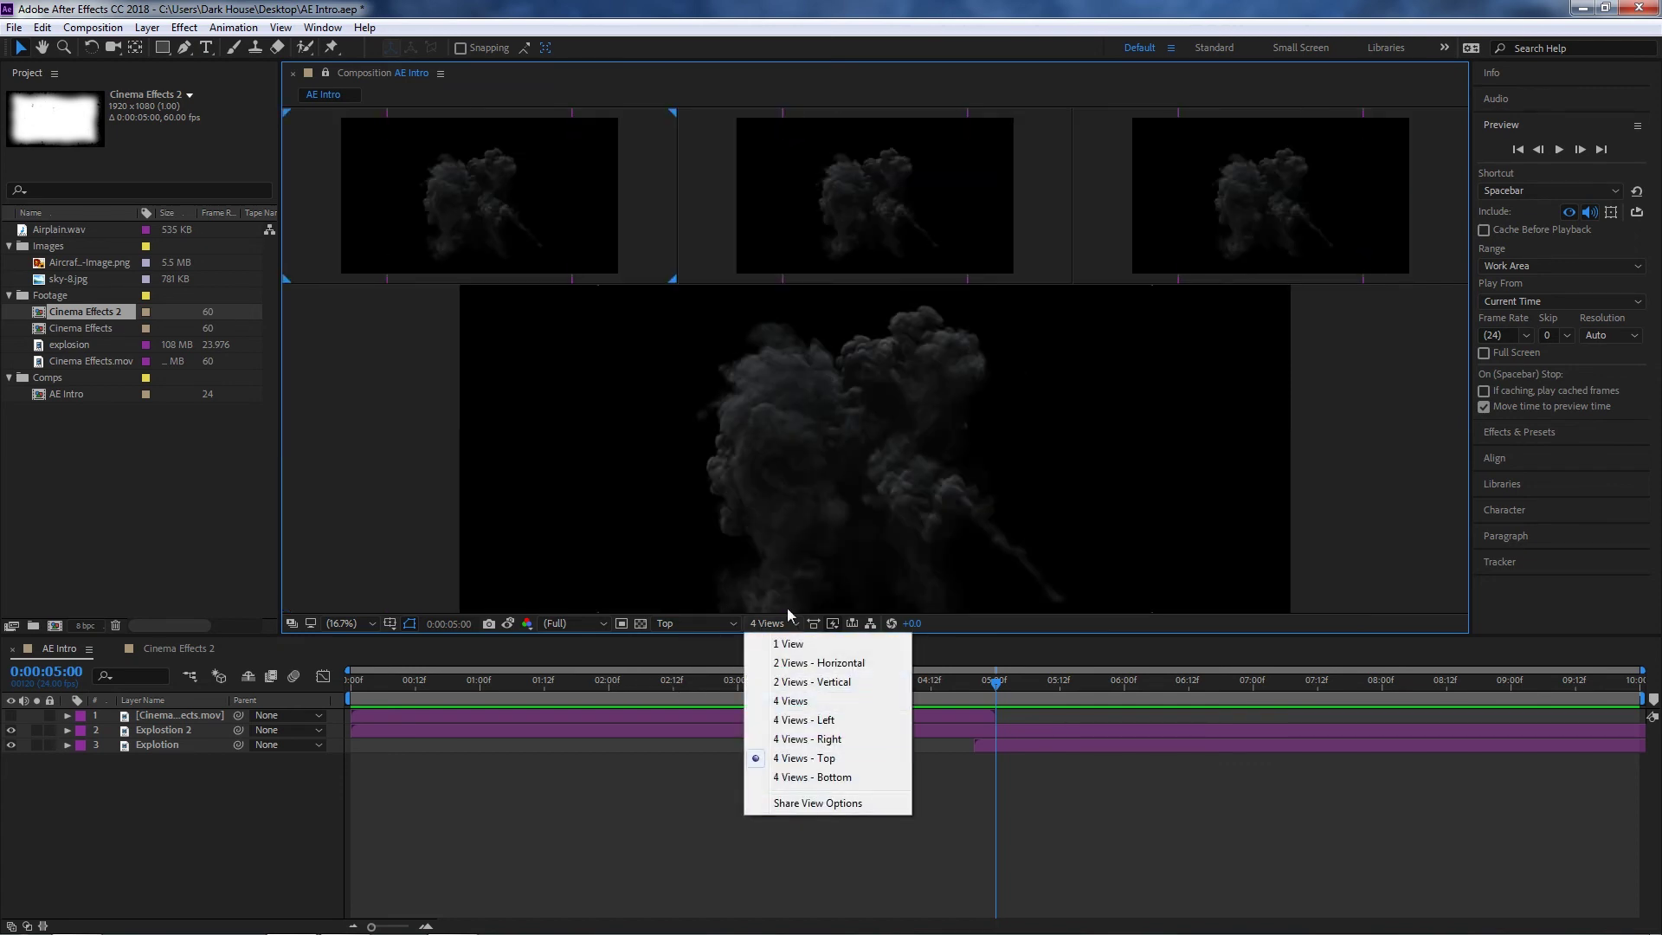
left_click(788, 643)
key("shift+Page_Up")
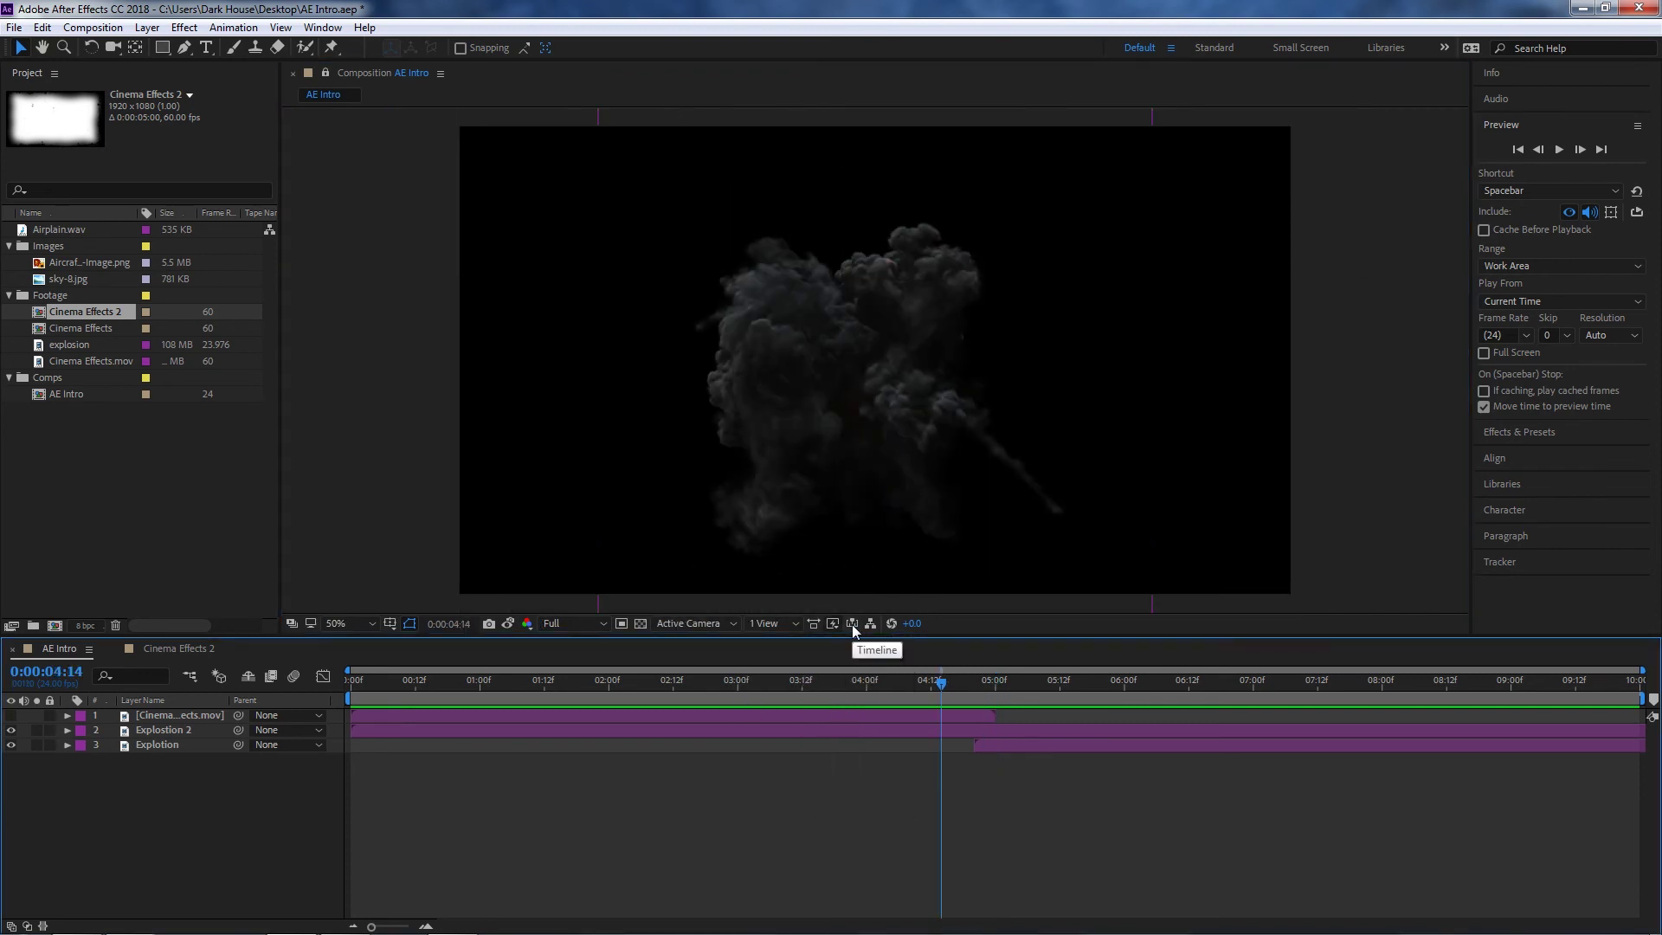
left_click(175, 648)
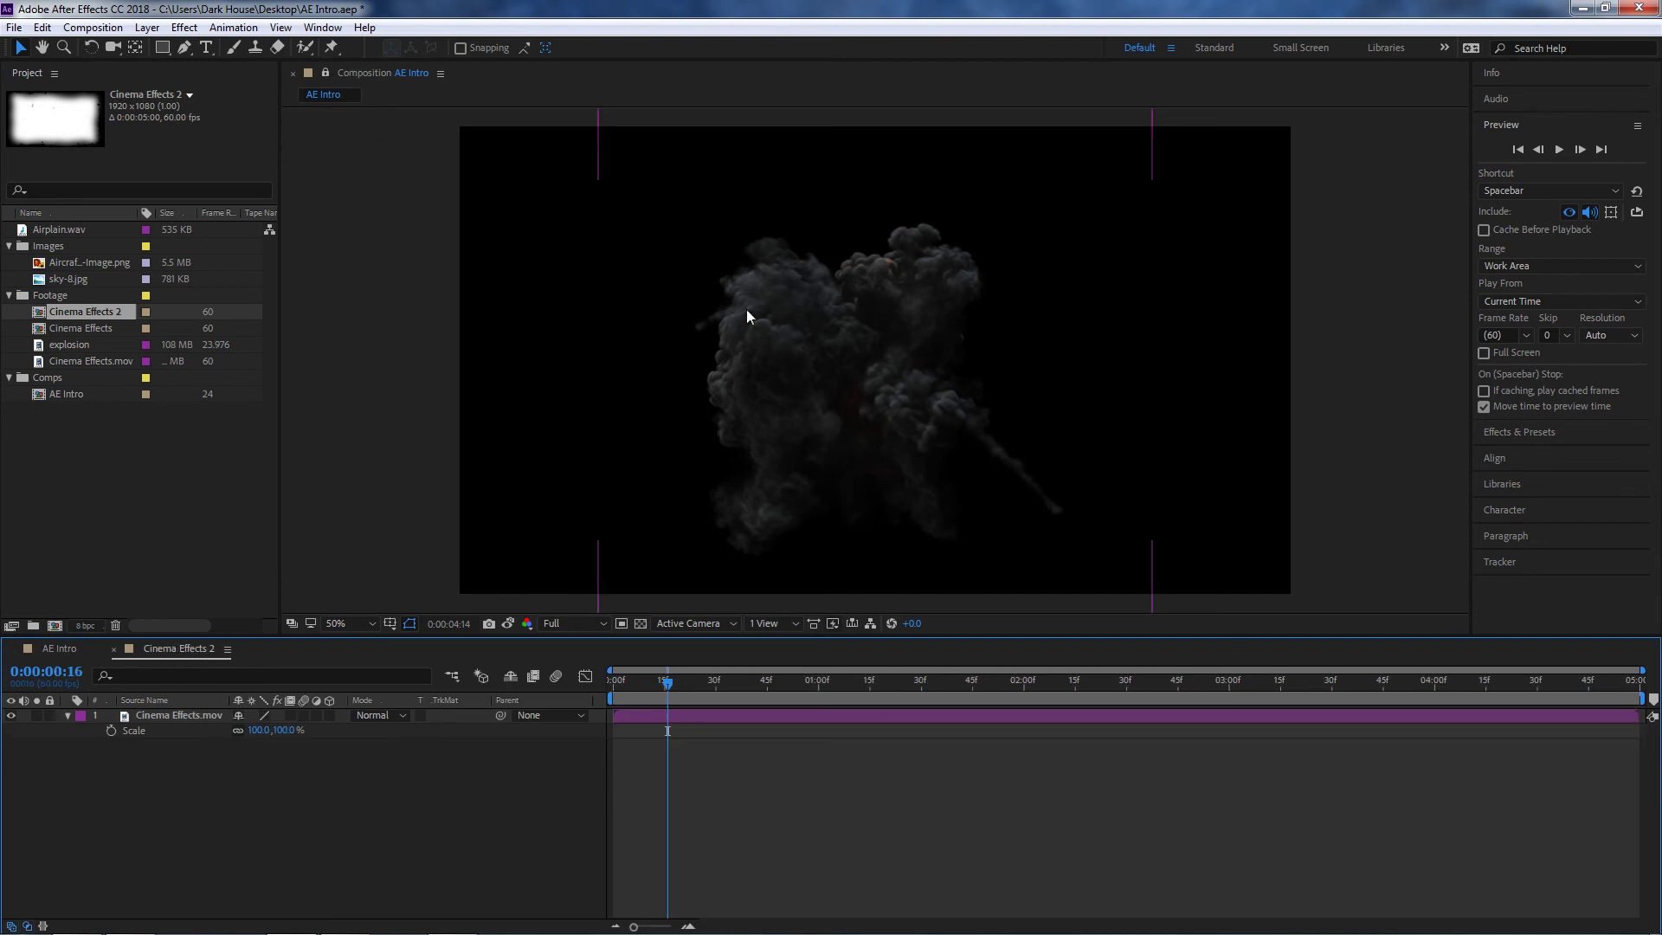
left_click(324, 73)
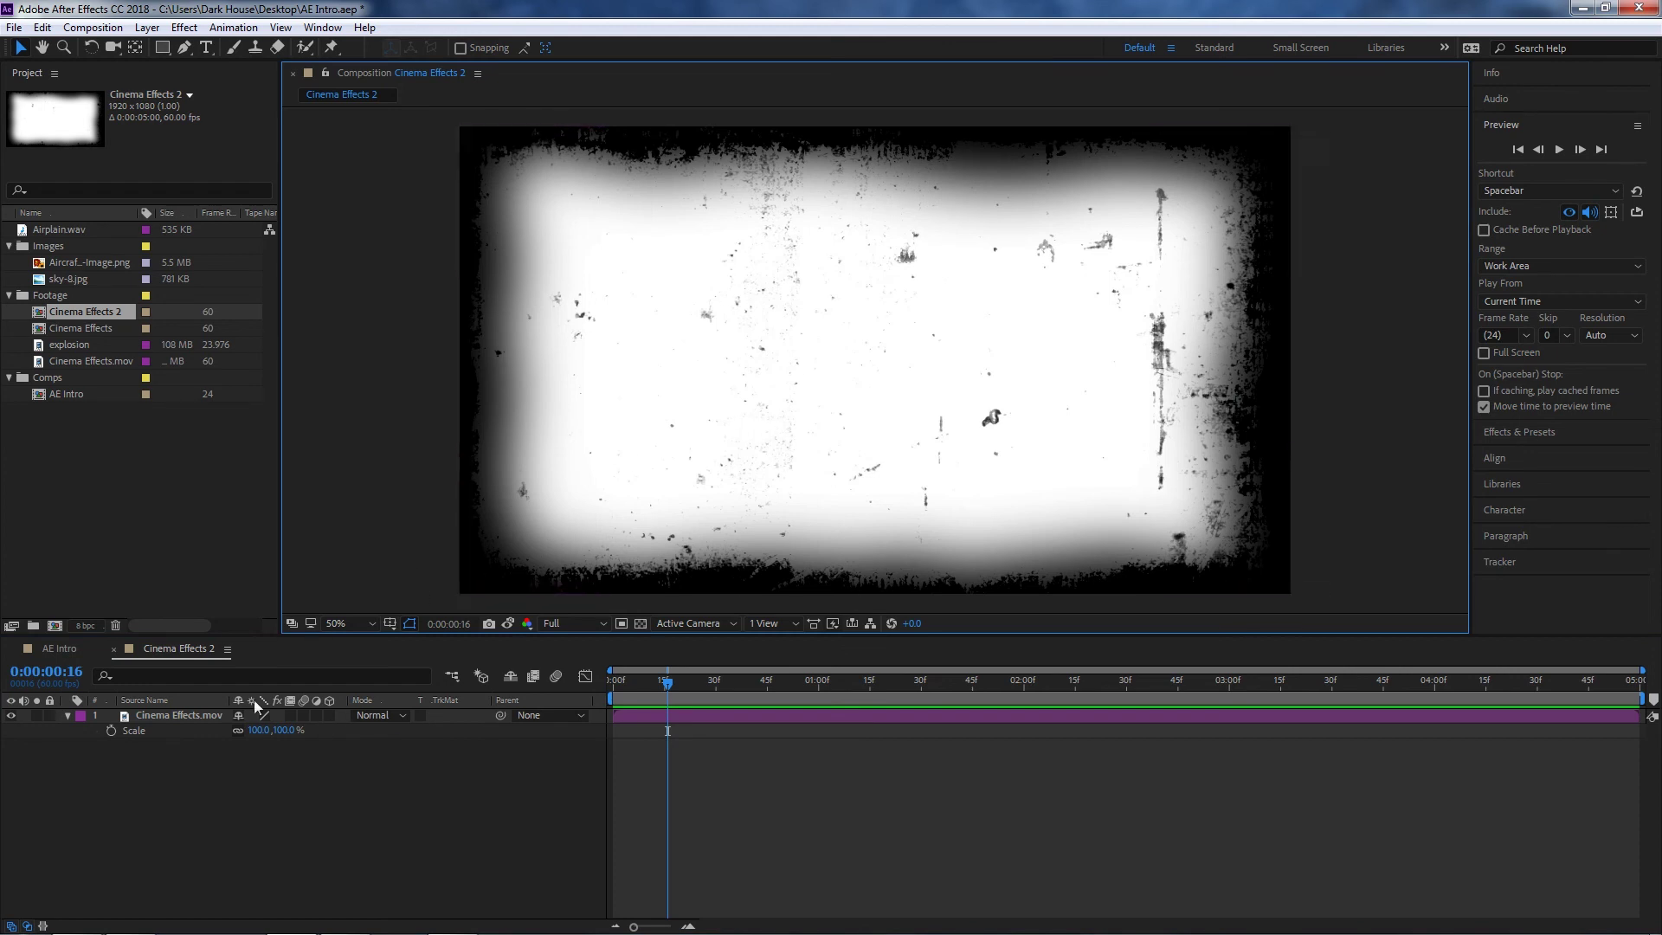
left_click(58, 651)
left_click(326, 74)
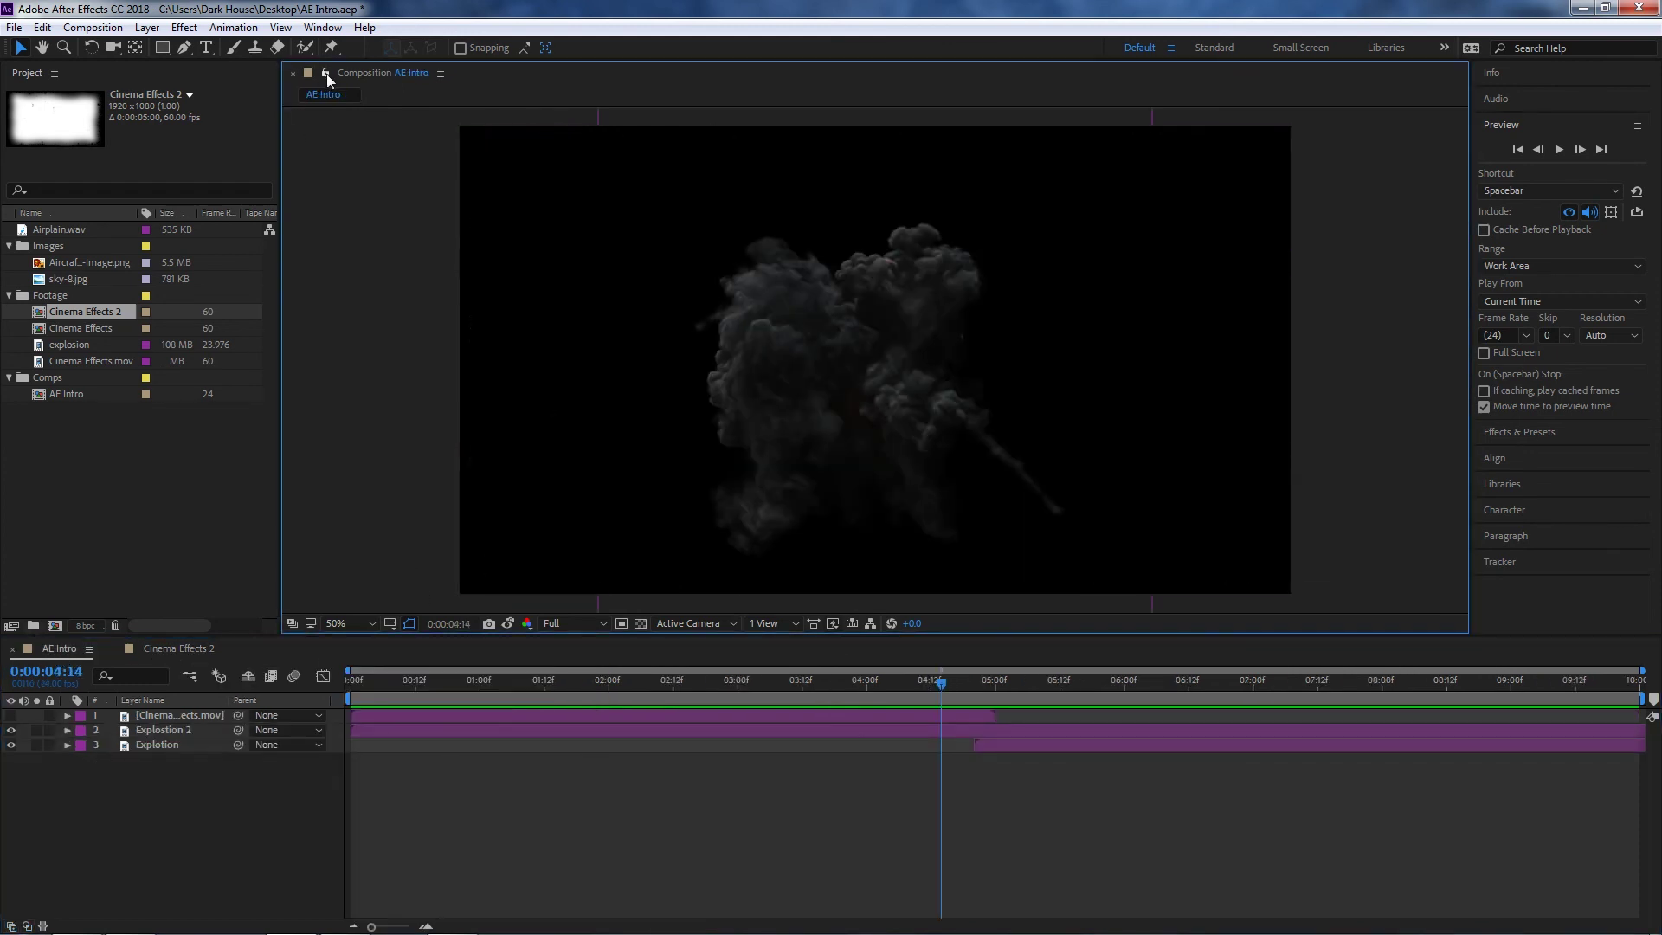
left_click(171, 650)
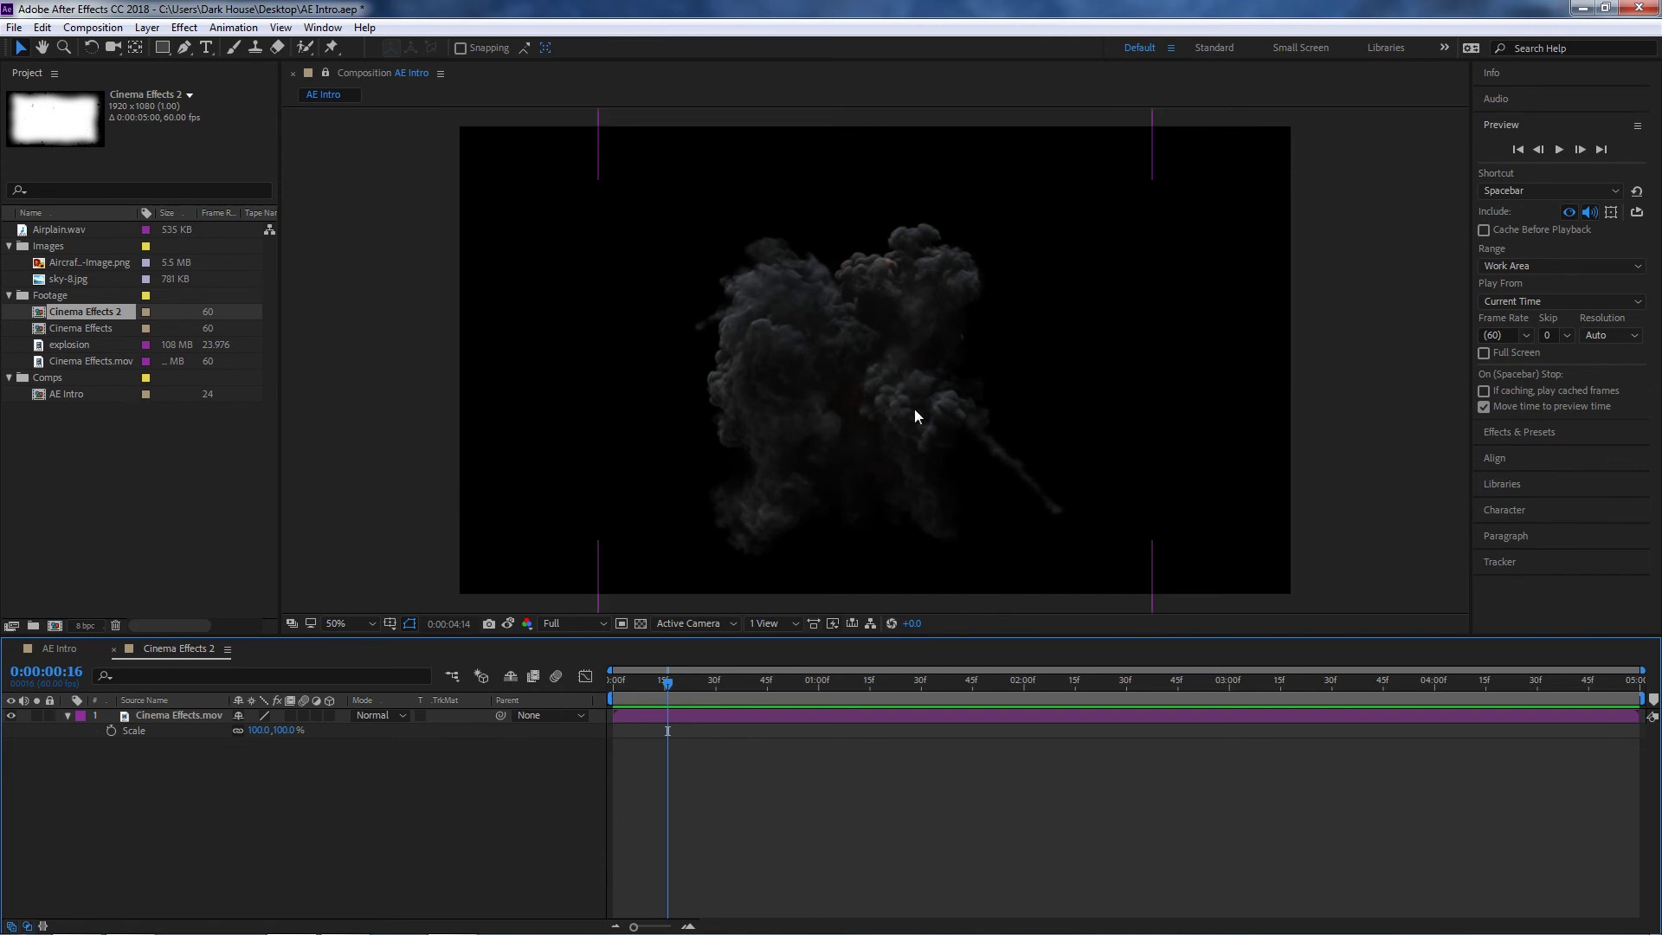
left_click(851, 623)
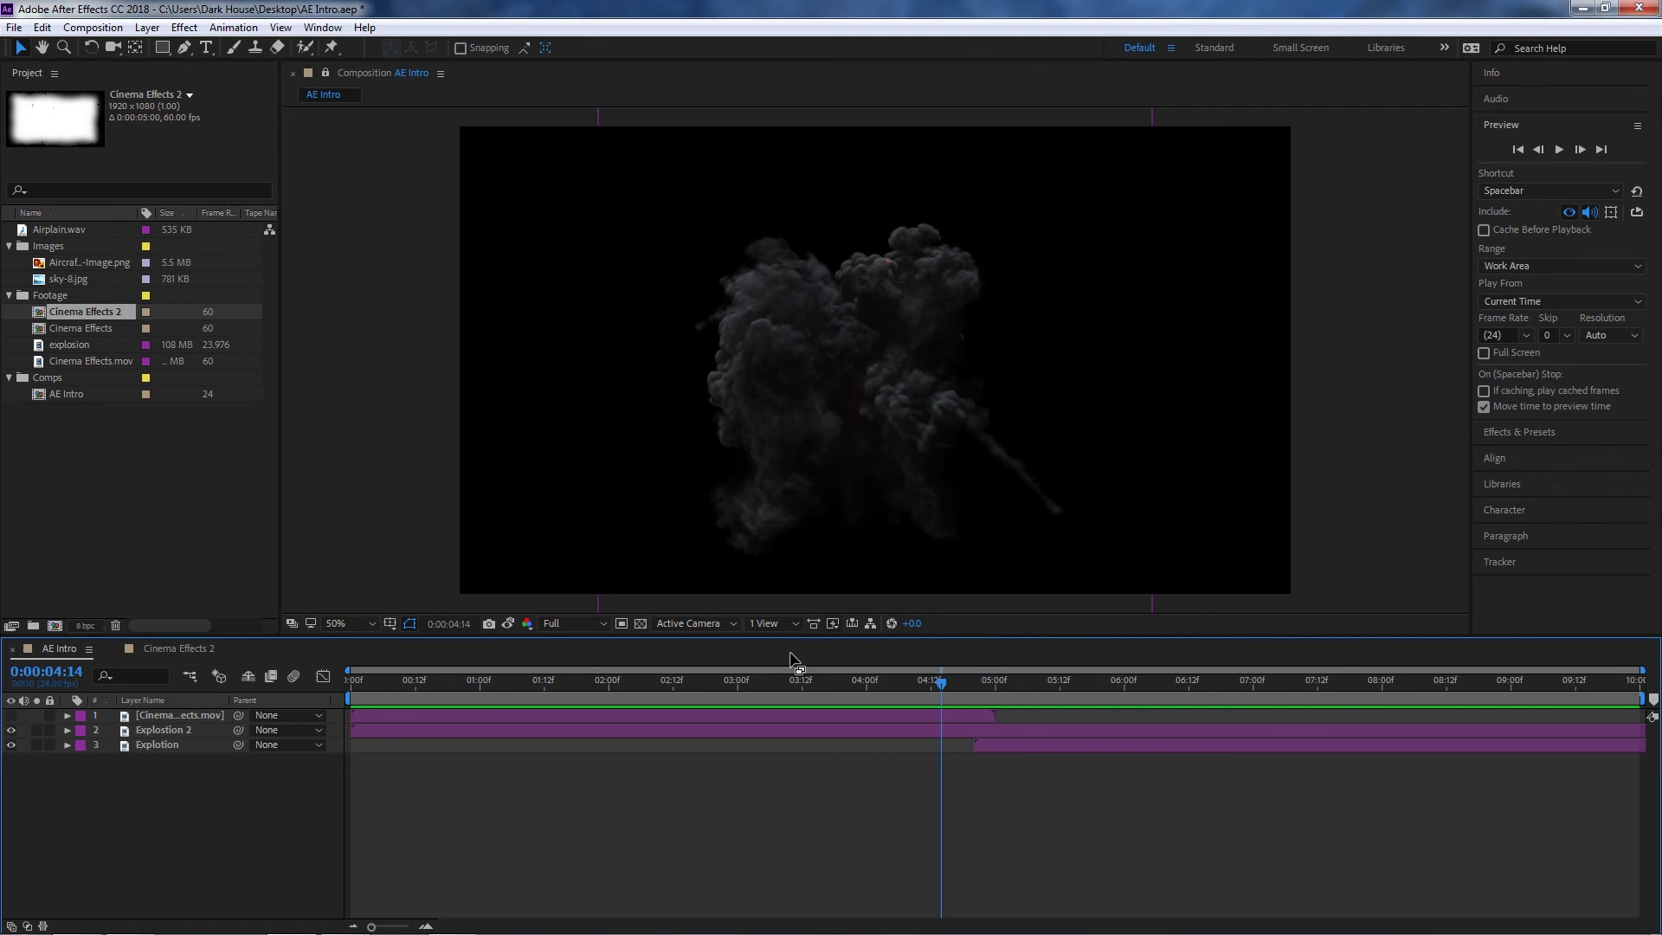
left_click(870, 627)
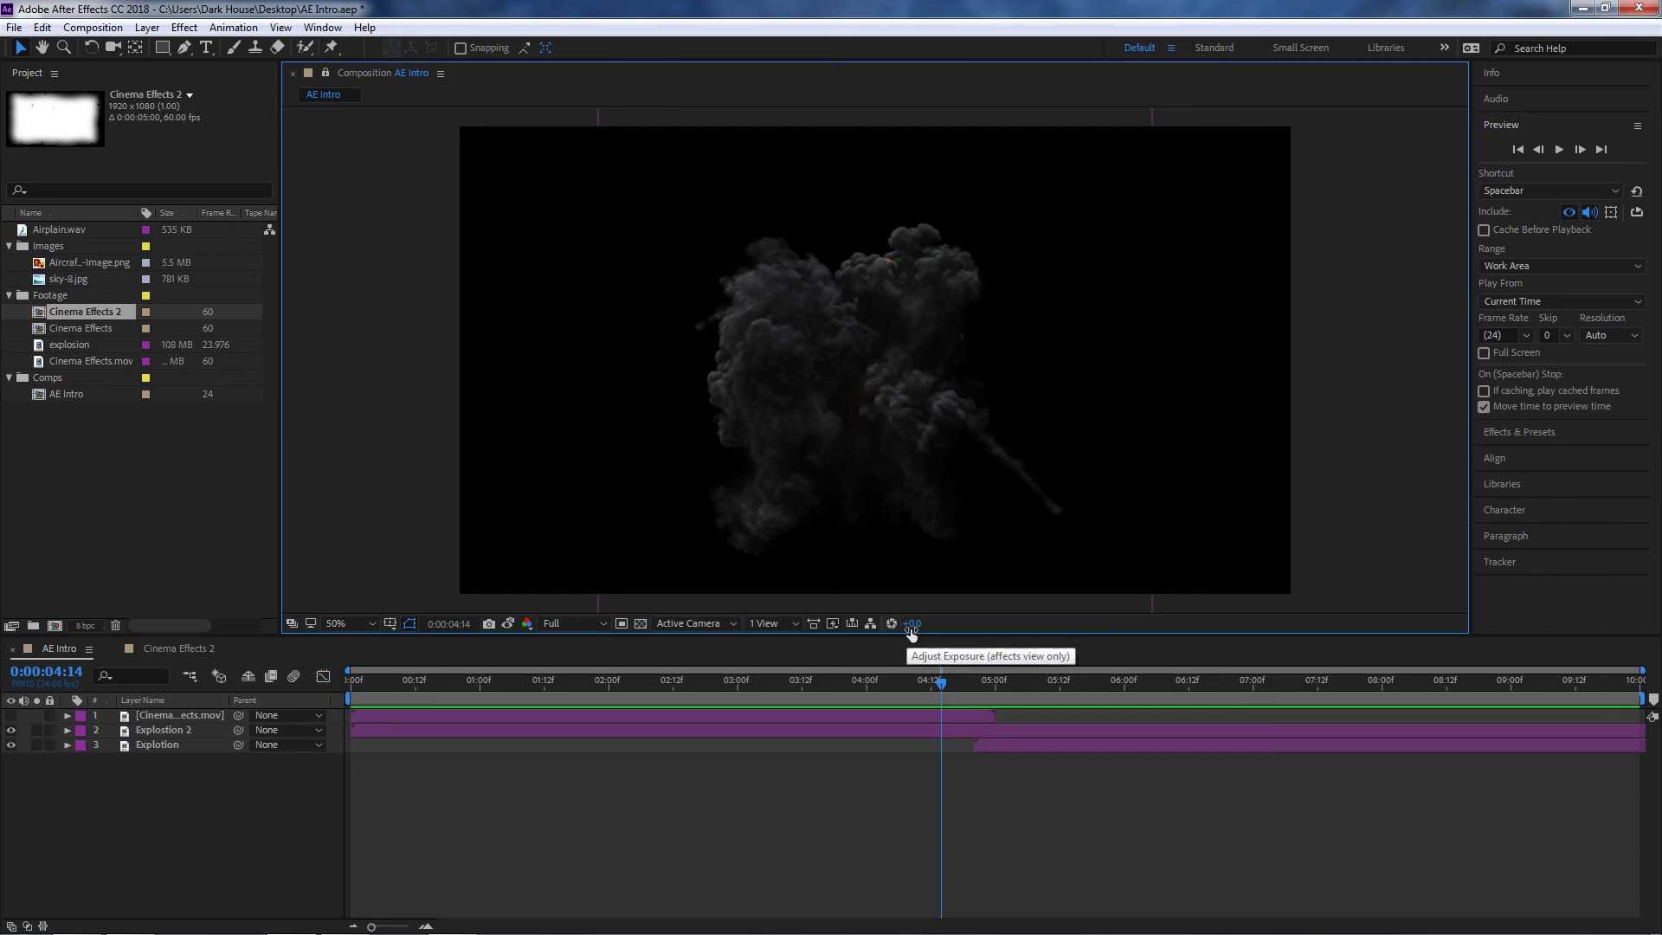
- Scrub the preview exposure brighter, then below zero, and reset it to +0.0
left_click_drag(912, 632, 1003, 632)
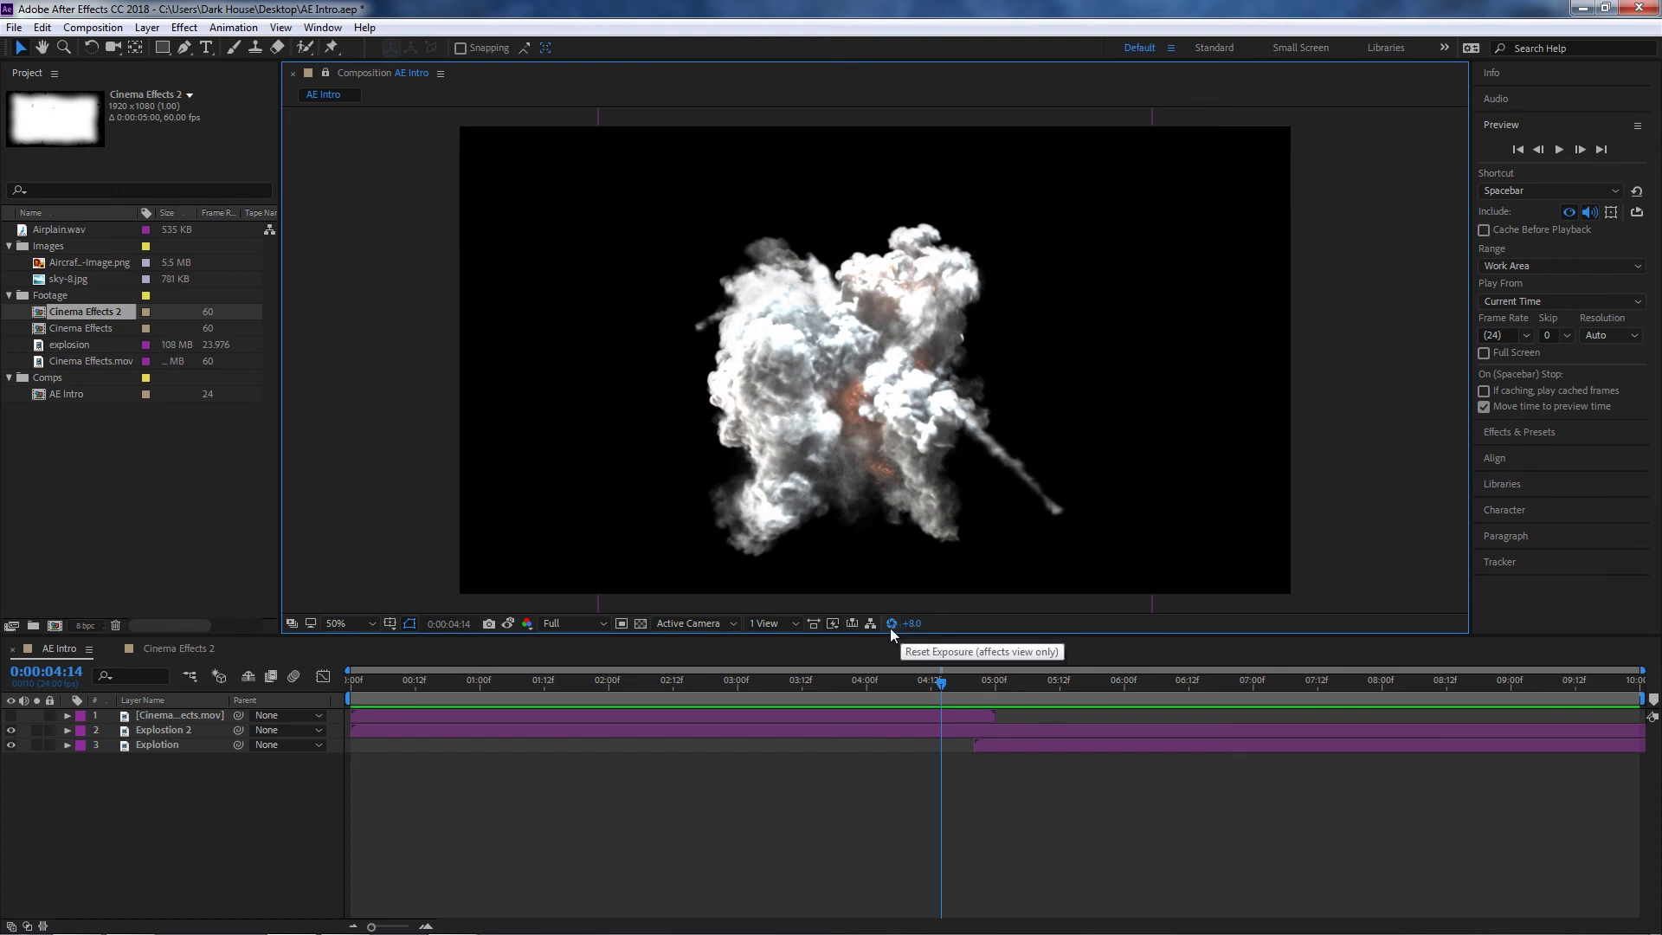
left_click_drag(912, 623, 807, 613)
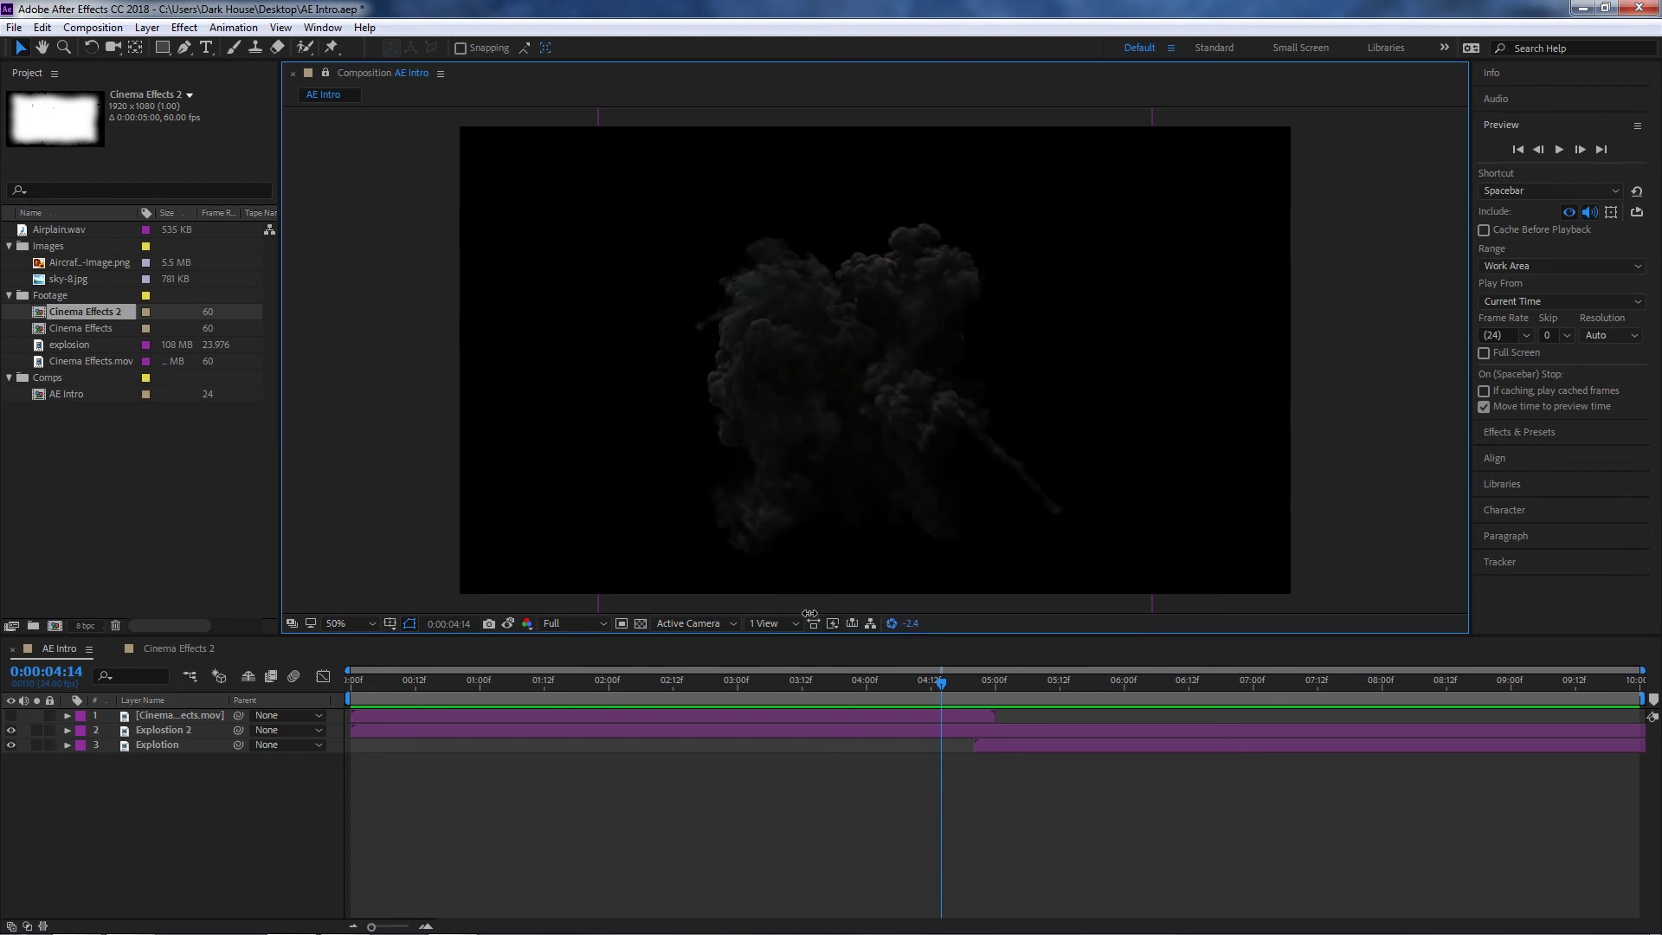
left_click(892, 622)
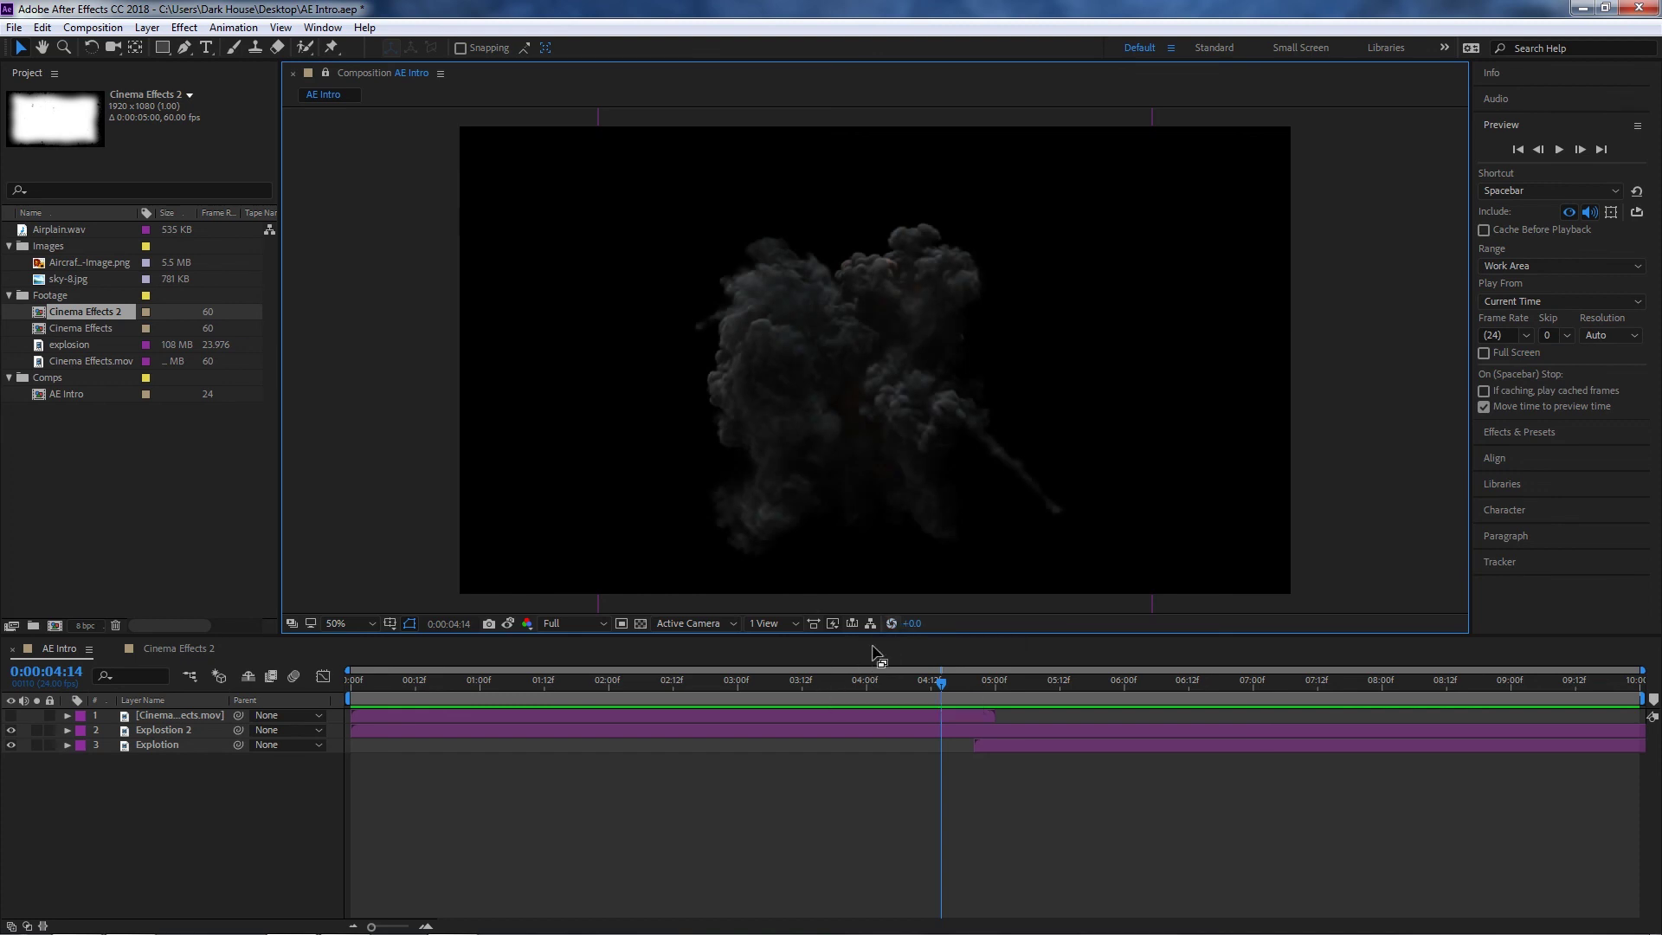
- Enter an exposure of +40.0, reset it to +0.0, and scrub to 0:00:02:03
mouse_move(911, 623)
left_mouse_down()
mouse_move(978, 664)
mouse_move(923, 665)
mouse_move(918, 625)
left_mouse_up()
left_click(918, 625)
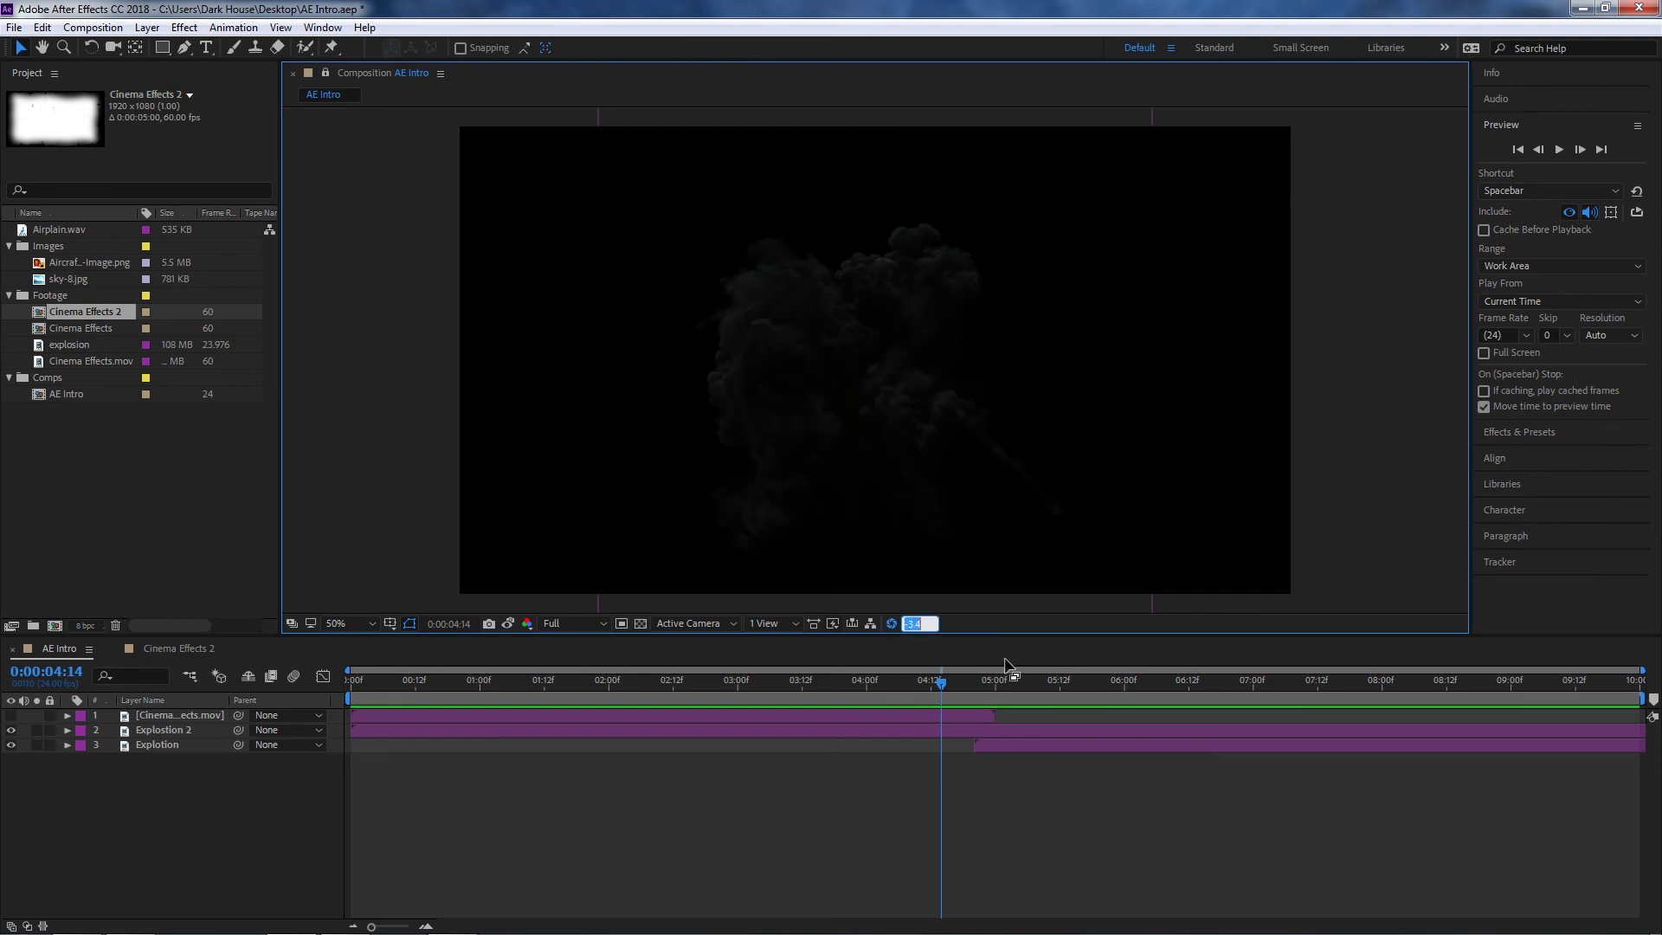
type("40")
key("Return")
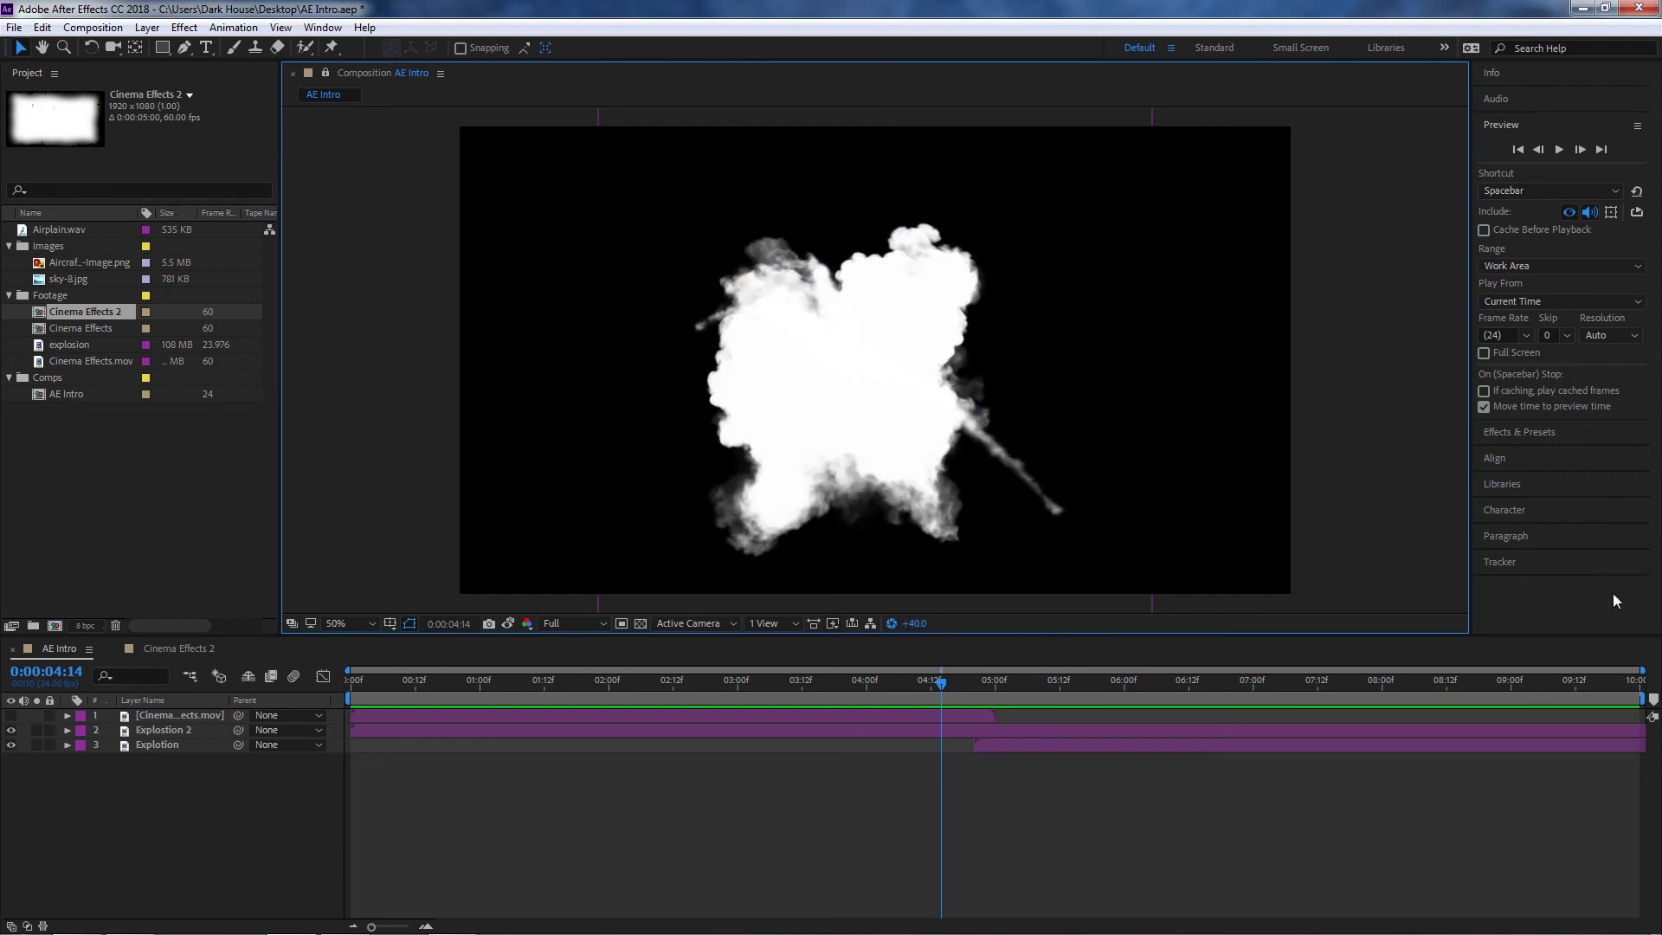
left_click(891, 625)
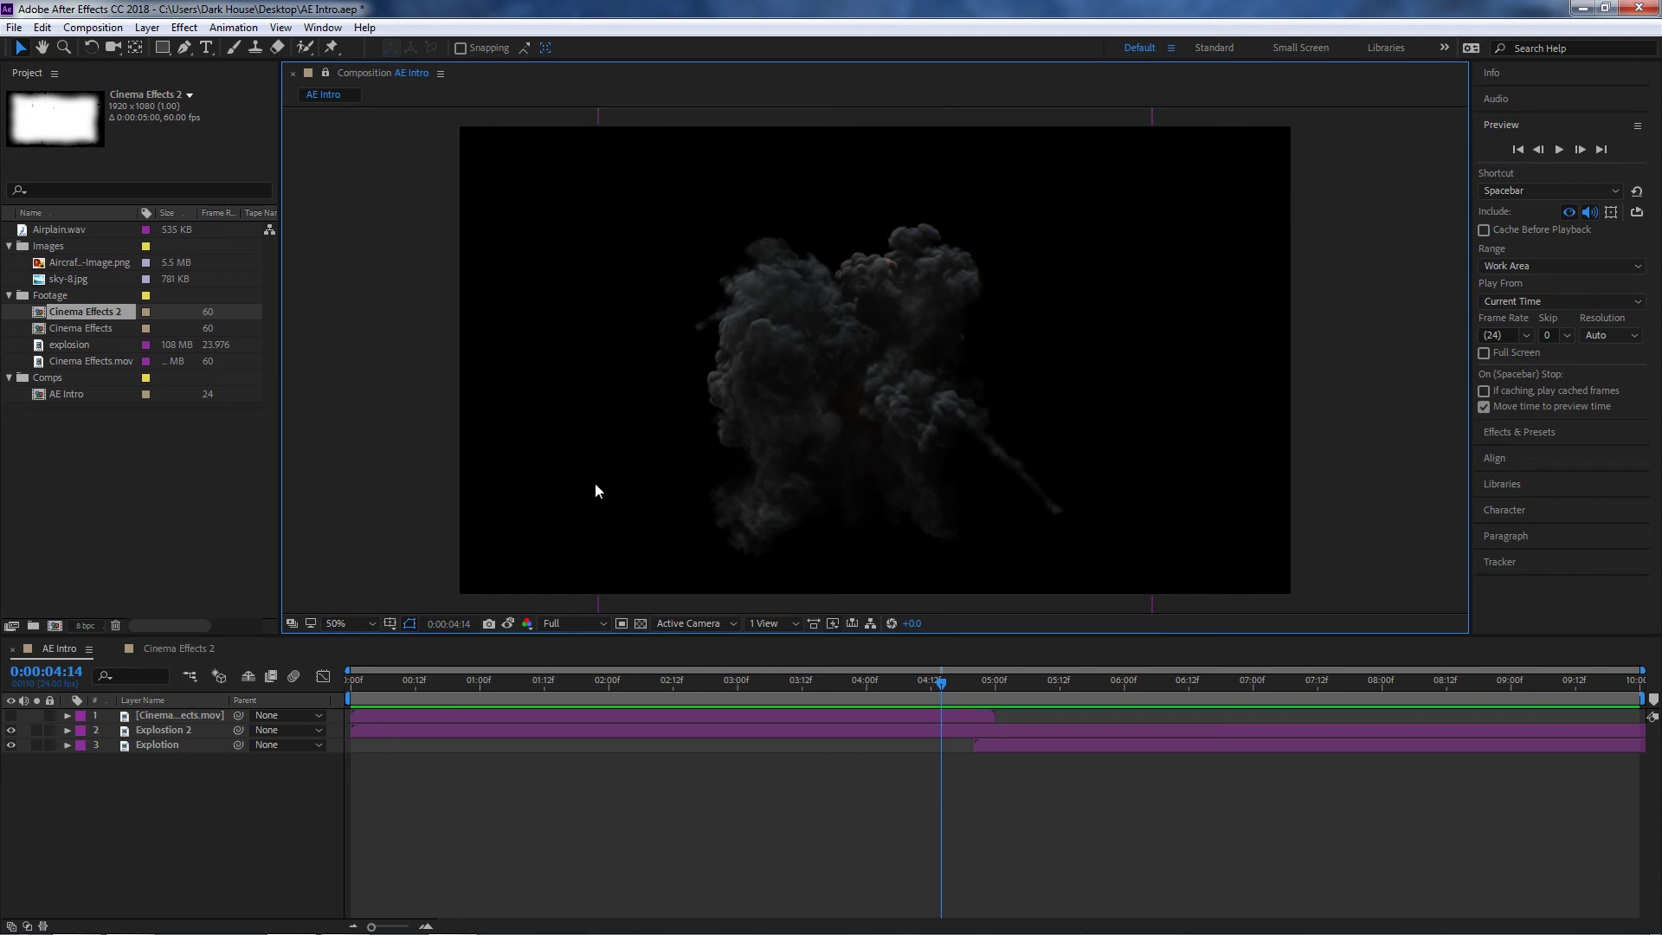
left_click(722, 683)
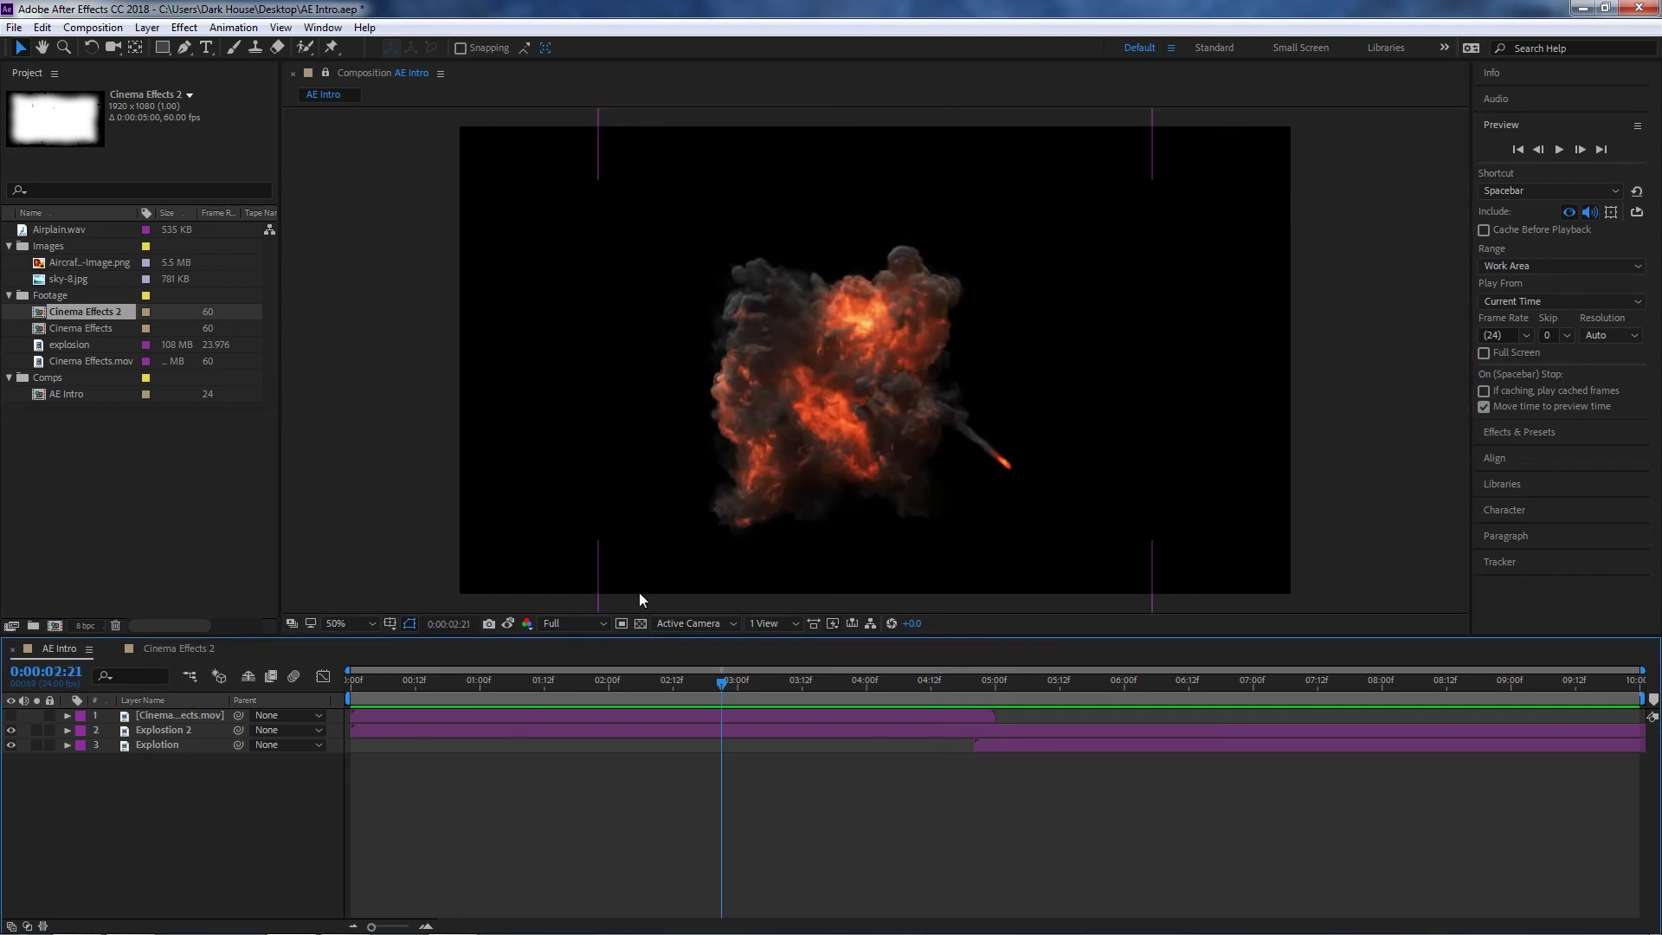
left_click_drag(564, 689, 624, 684)
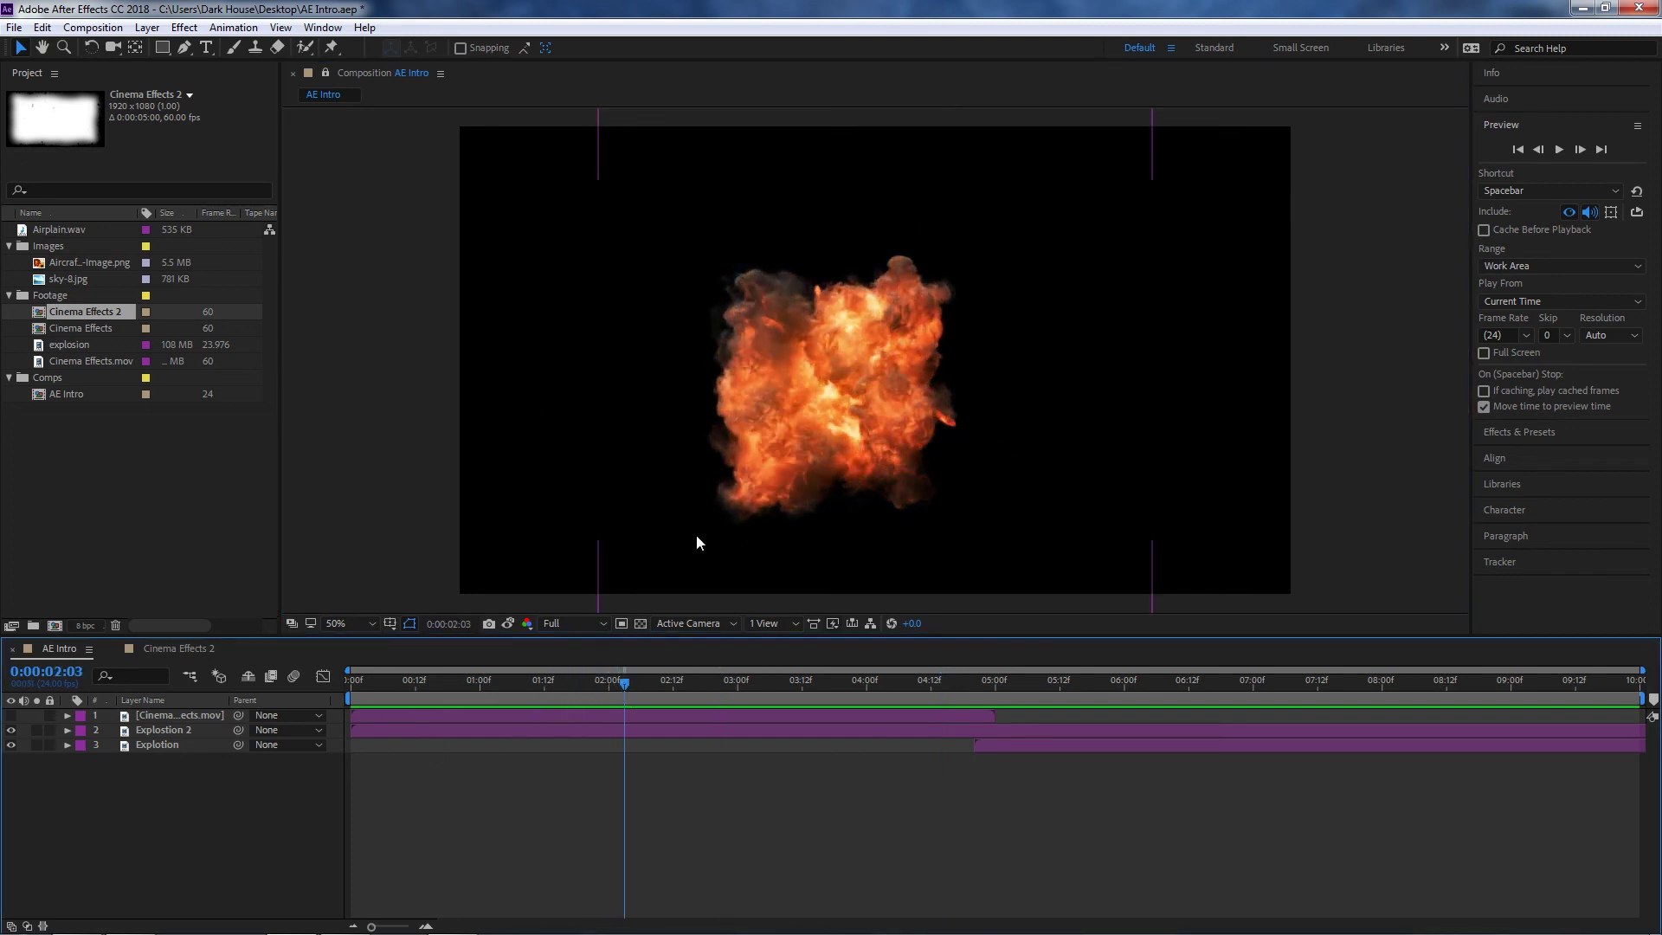